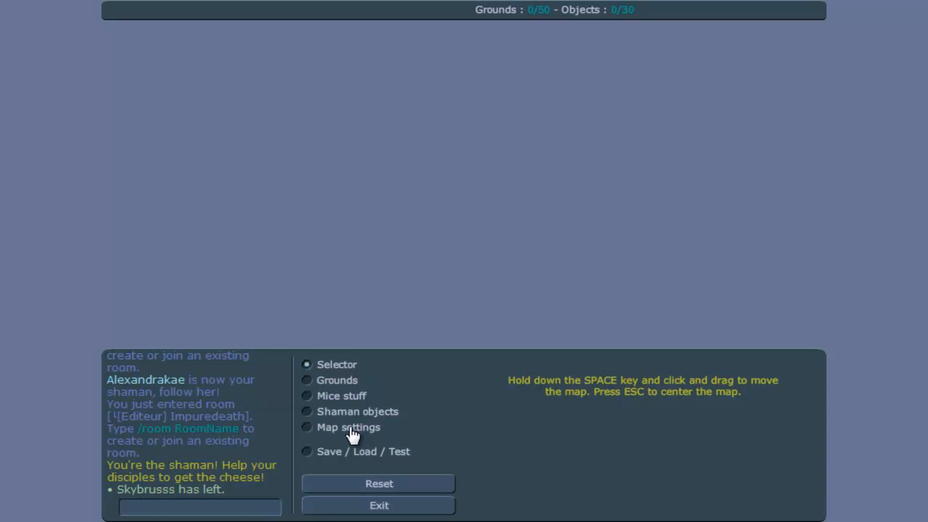
Step: Place two white tables, a heart-trimmed parasol and a Valentine chalkboard sign from the mice decorations on the map
{"action": "left_click", "coordinate": [344, 417]}
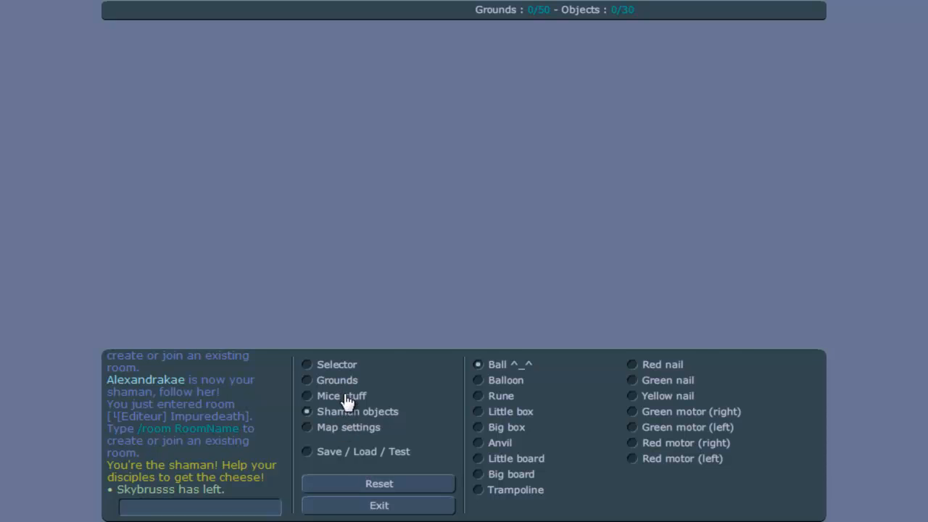
{"action": "left_click", "coordinate": [347, 397]}
{"action": "scroll", "coordinate": [755, 390], "scroll_direction": "down", "scroll_amount": 10}
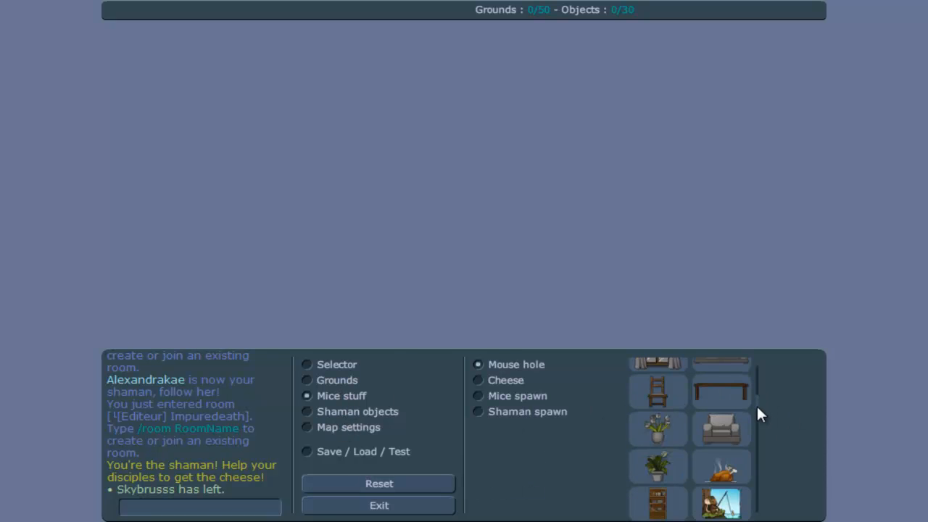
{"action": "scroll", "coordinate": [751, 471], "scroll_direction": "down", "scroll_amount": 10}
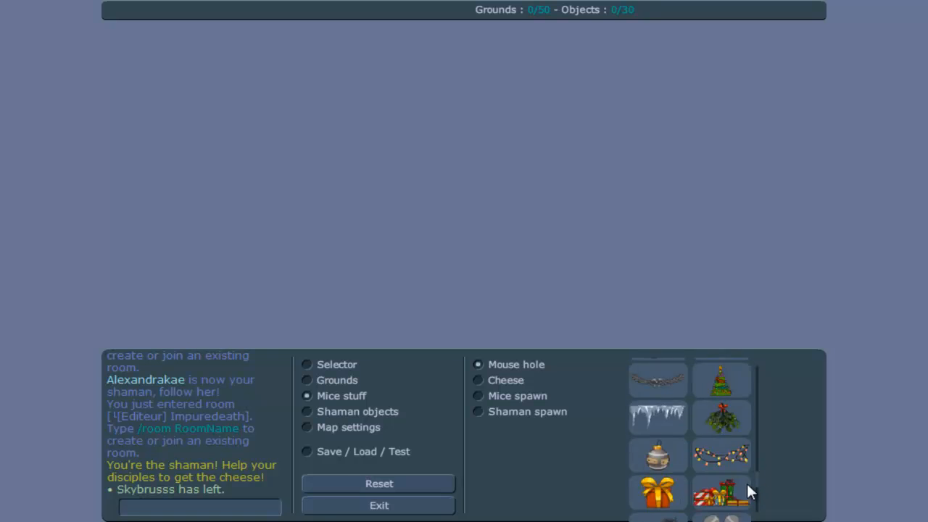
{"action": "scroll", "coordinate": [750, 509], "scroll_direction": "up", "scroll_amount": 1}
{"action": "left_click", "coordinate": [658, 441]}
{"action": "left_click", "coordinate": [240, 143]}
{"action": "left_click", "coordinate": [435, 196]}
{"action": "left_click", "coordinate": [641, 390]}
{"action": "left_click", "coordinate": [511, 193]}
{"action": "left_click", "coordinate": [723, 455]}
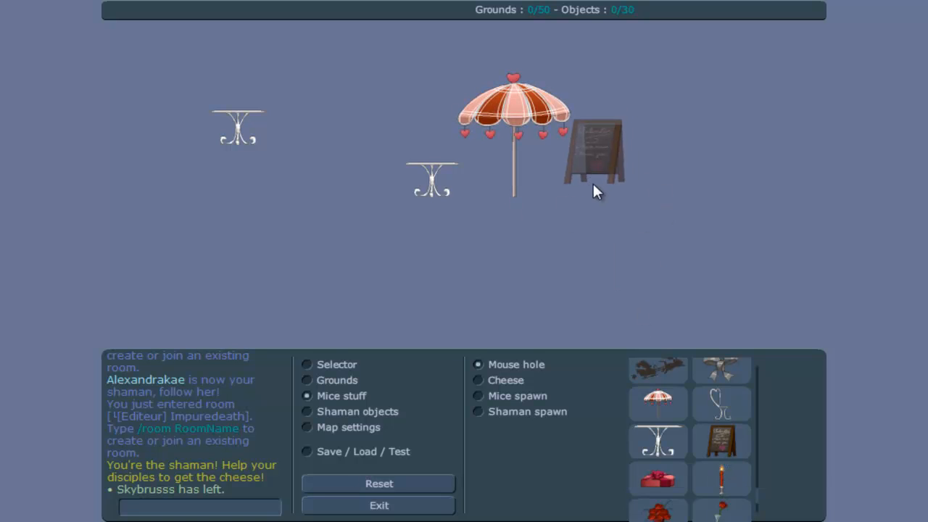
{"action": "left_click", "coordinate": [607, 196]}
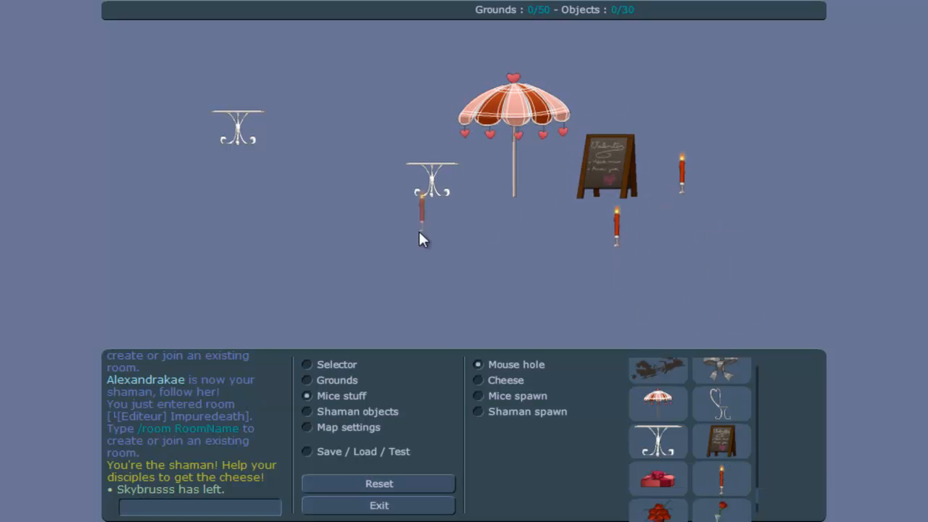
Step: Add red candles, heart-shaped gift boxes and a red-curtained window around the tables and parasol
{"action": "left_click", "coordinate": [592, 286]}
{"action": "left_click", "coordinate": [646, 491]}
{"action": "left_click", "coordinate": [528, 255]}
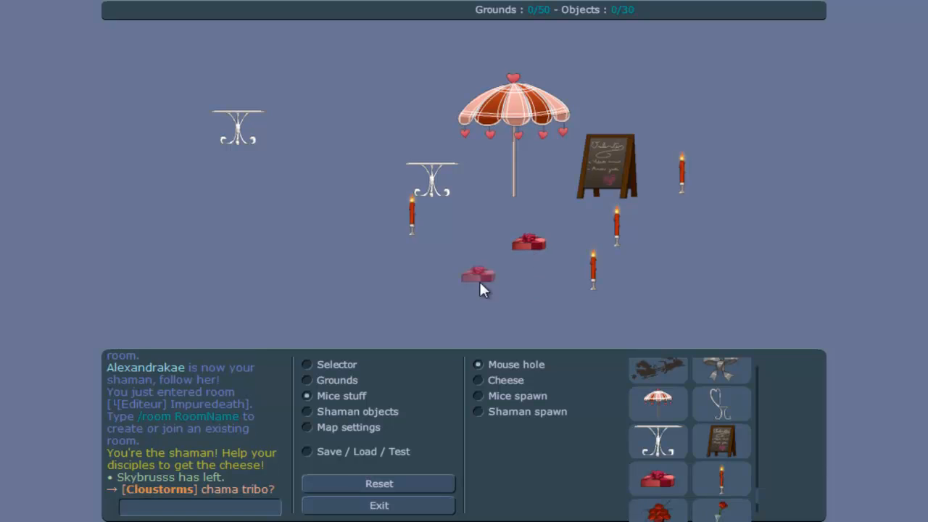
{"action": "scroll", "coordinate": [761, 482], "scroll_direction": "down", "scroll_amount": 3}
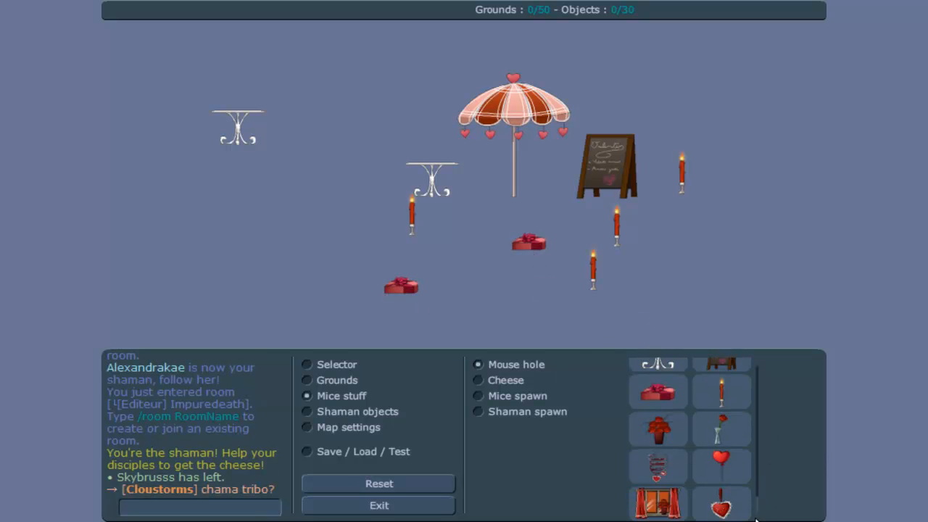
{"action": "left_click", "coordinate": [658, 503]}
{"action": "left_click", "coordinate": [292, 254]}
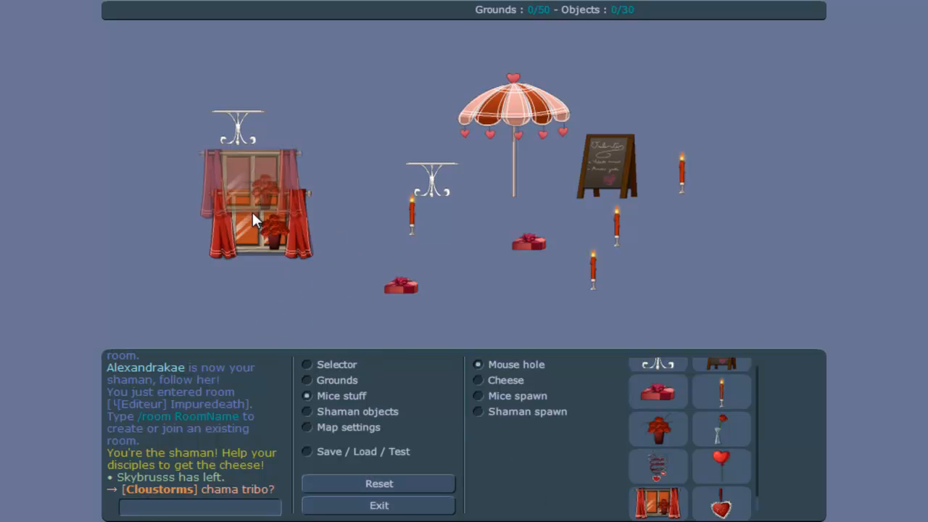
Step: Move the curtained window beside the middle table, to about X 290, Y 262, and reset the map to empty
{"action": "left_click", "coordinate": [339, 365]}
{"action": "left_click", "coordinate": [269, 201]}
{"action": "left_click_drag", "start_coordinate": [269, 201], "coordinate": [374, 186]}
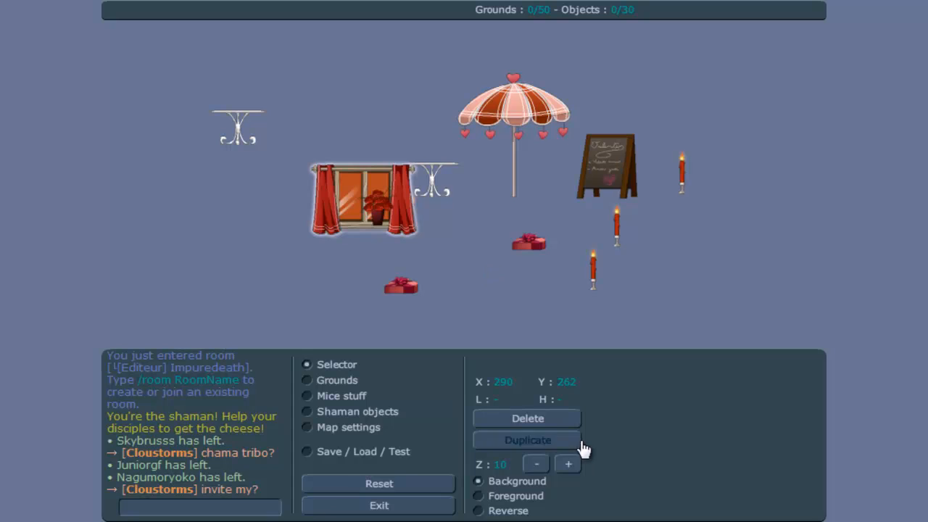
{"action": "left_click", "coordinate": [394, 488]}
{"action": "left_click", "coordinate": [397, 495]}
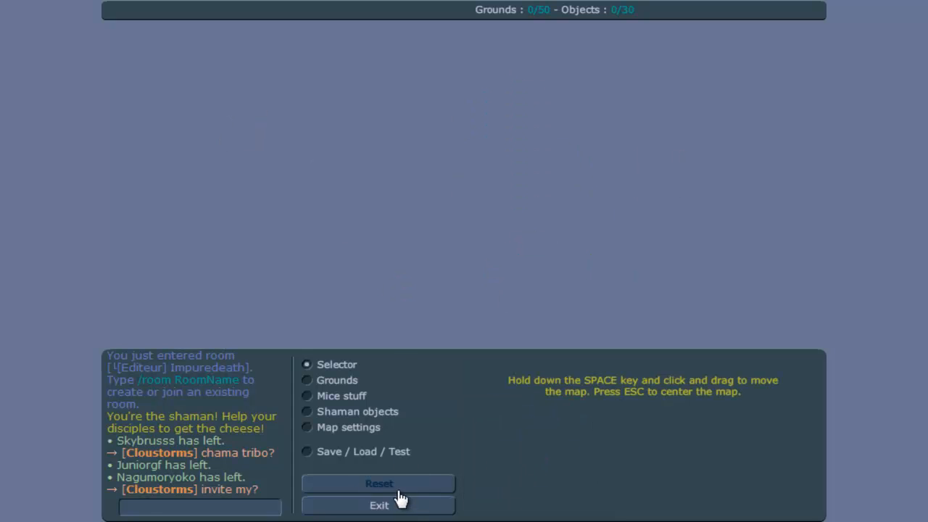
Step: Draw a vertical cloud ground about 44 by 278 and move it to about X 438, Y 217
{"action": "left_click", "coordinate": [355, 381]}
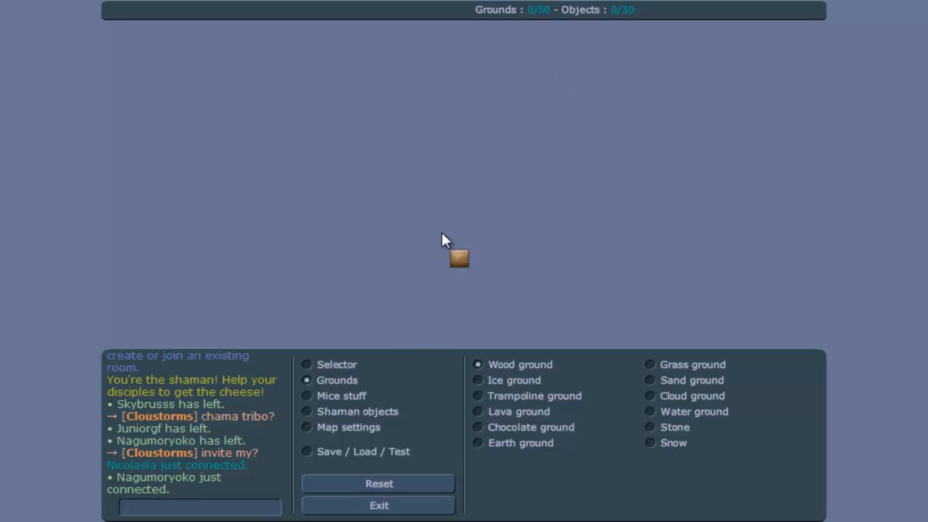
{"action": "left_click", "coordinate": [673, 398]}
{"action": "left_click_drag", "start_coordinate": [385, 109], "coordinate": [424, 347]}
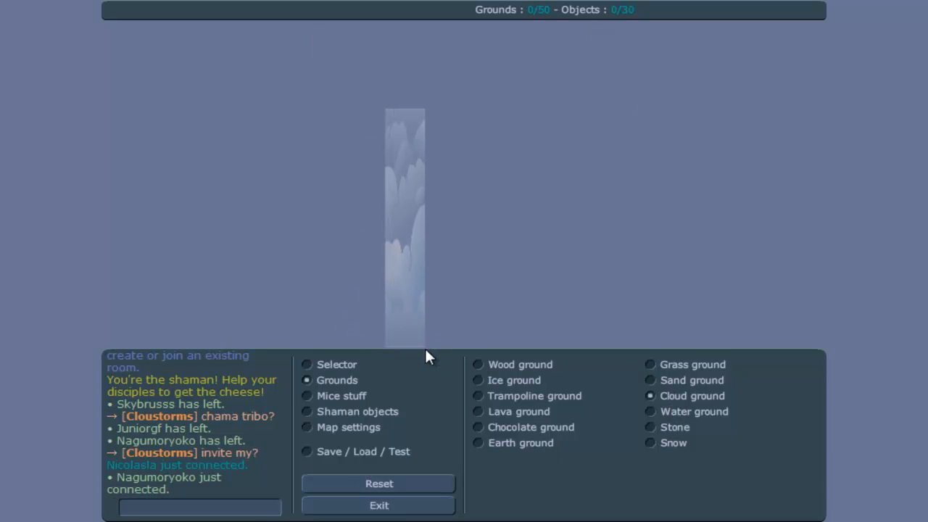
{"action": "left_click", "coordinate": [308, 365]}
{"action": "left_click_drag", "start_coordinate": [401, 298], "coordinate": [515, 187]}
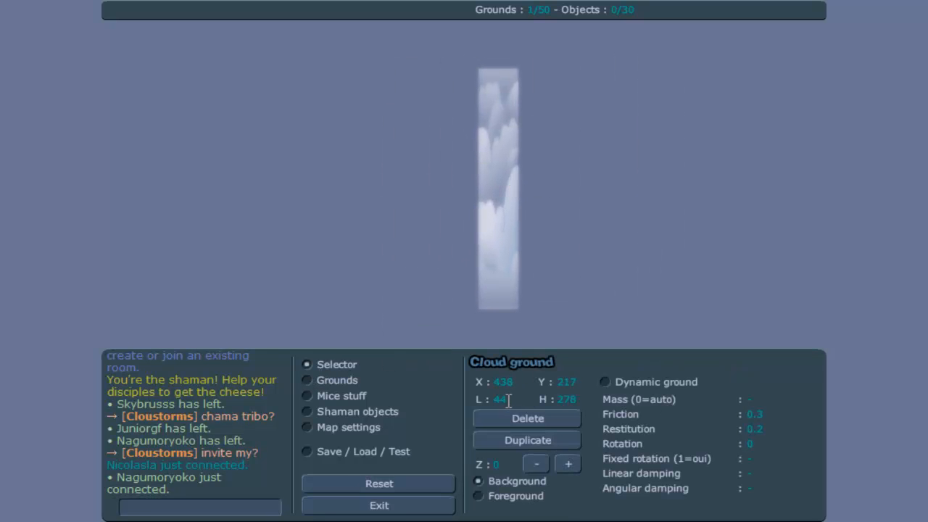
Step: Draw a tall wood ground about 47 by 577 over the cloud column, and move both grounds lower and apart
{"action": "left_click", "coordinate": [335, 380]}
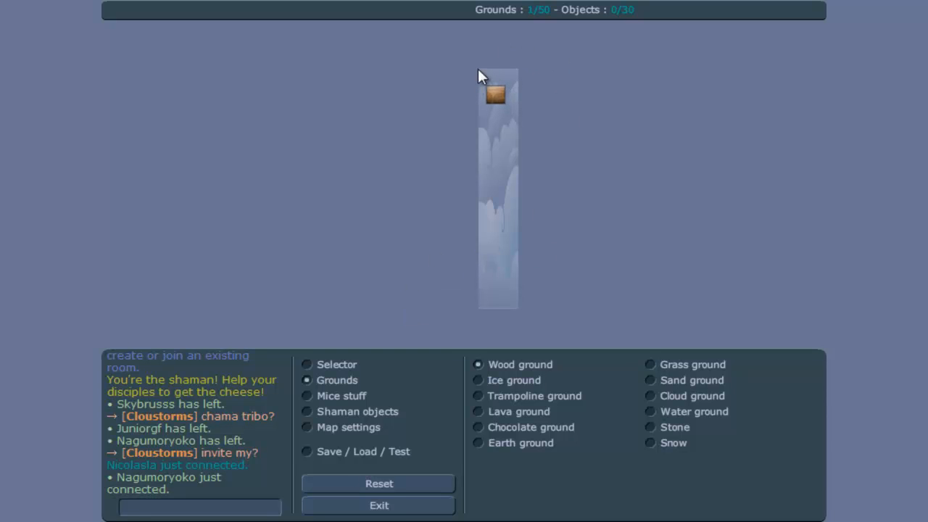
{"action": "mouse_move", "coordinate": [478, 68]}
{"action": "left_mouse_down"}
{"action": "mouse_move", "coordinate": [464, 282]}
{"action": "mouse_move", "coordinate": [495, 518]}
{"action": "mouse_move", "coordinate": [522, 518]}
{"action": "left_mouse_up"}
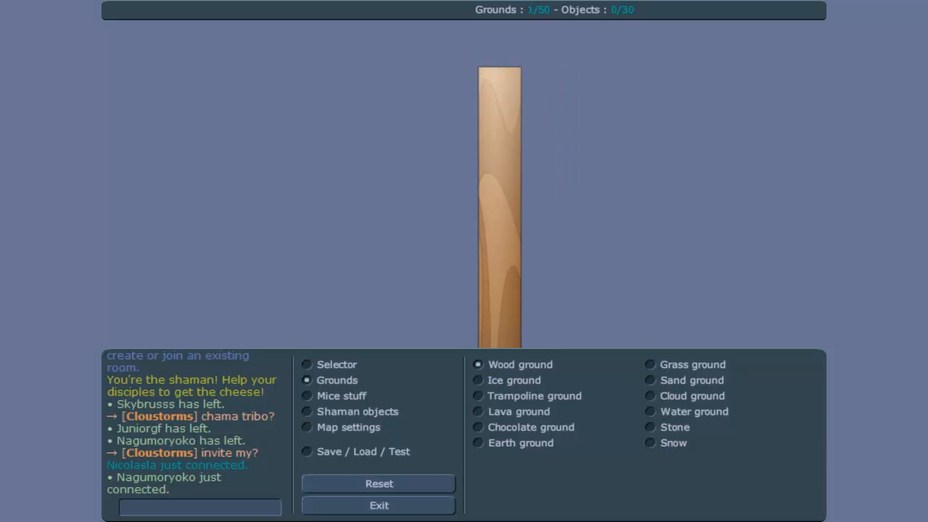
{"action": "left_click", "coordinate": [323, 366]}
{"action": "left_click_drag", "start_coordinate": [509, 166], "coordinate": [527, 320]}
{"action": "left_click_drag", "start_coordinate": [487, 114], "coordinate": [447, 190]}
{"action": "left_click", "coordinate": [528, 251]}
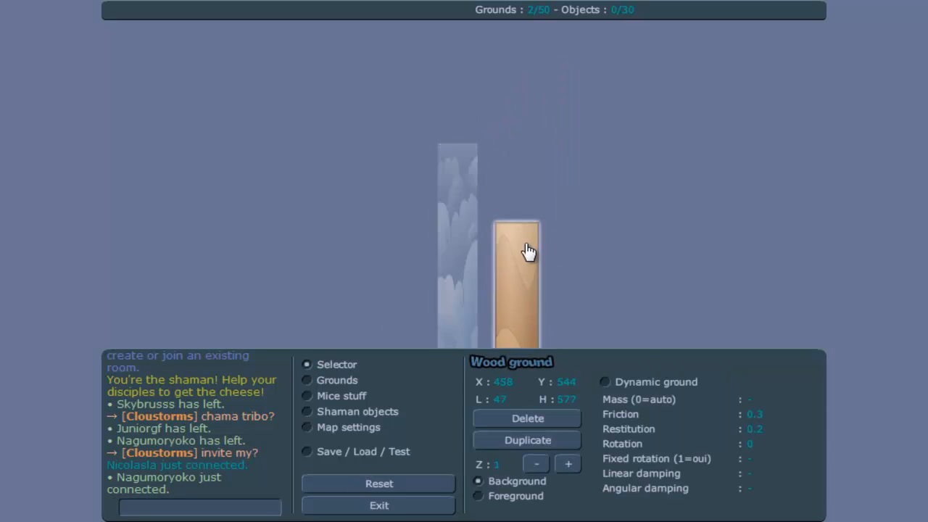
Step: Set the wood ground's rotation to 90 and its length (L) to 3000
{"action": "left_click", "coordinate": [579, 399]}
{"action": "left_click", "coordinate": [749, 444]}
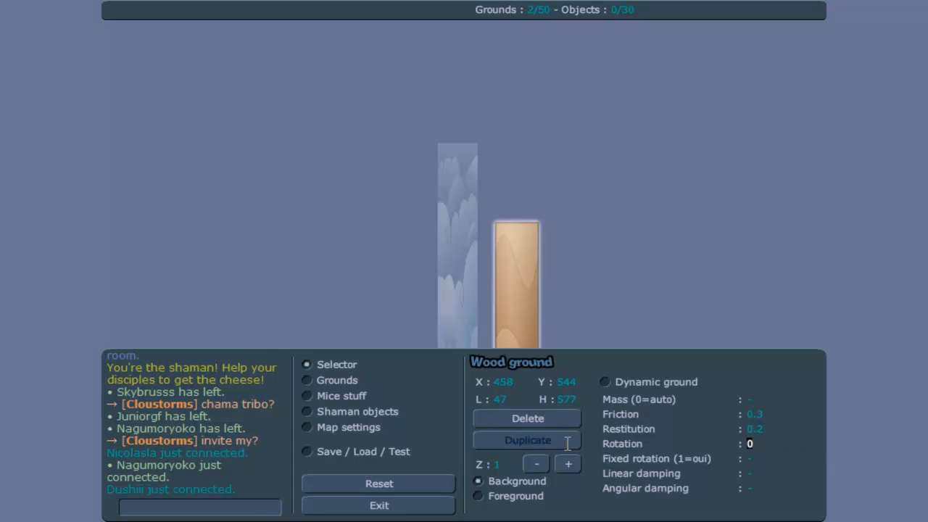
{"action": "type", "text": "90"}
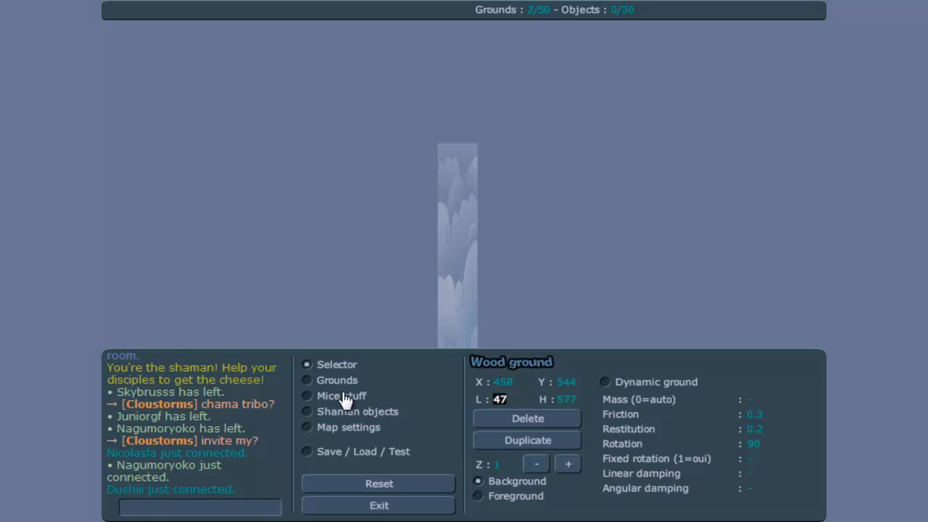
{"action": "left_click", "coordinate": [528, 402]}
{"action": "type", "text": "3000"}
Step: Shift the wood ground clear of the cloud column to about X 778, Y 806, and set its height (H) to 44
{"action": "left_click_drag", "start_coordinate": [588, 399], "coordinate": [512, 400]}
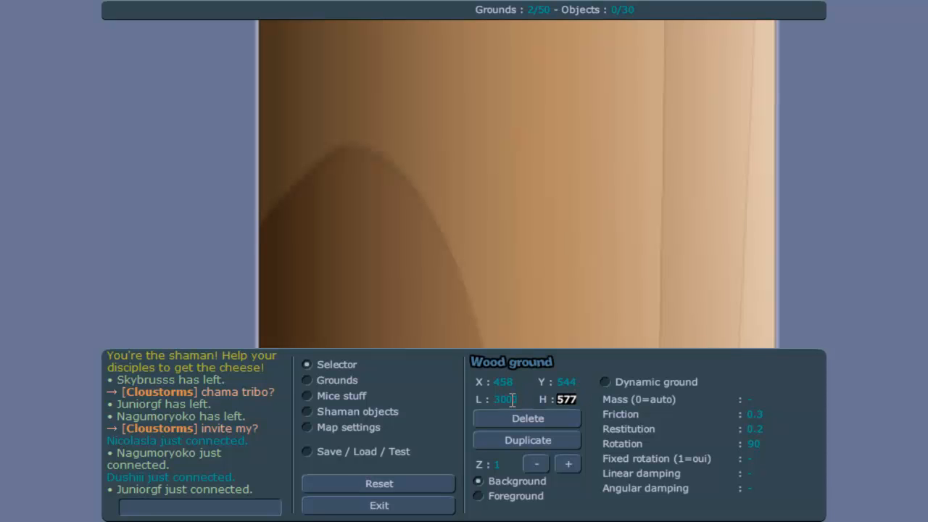
{"action": "left_click_drag", "start_coordinate": [532, 128], "coordinate": [834, 358]}
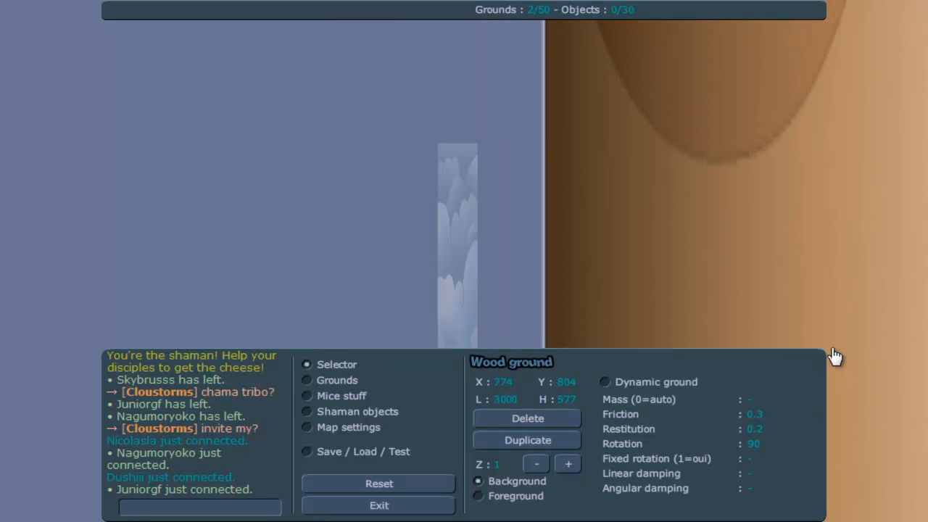
{"action": "left_click", "coordinate": [463, 190]}
{"action": "left_click", "coordinate": [652, 201]}
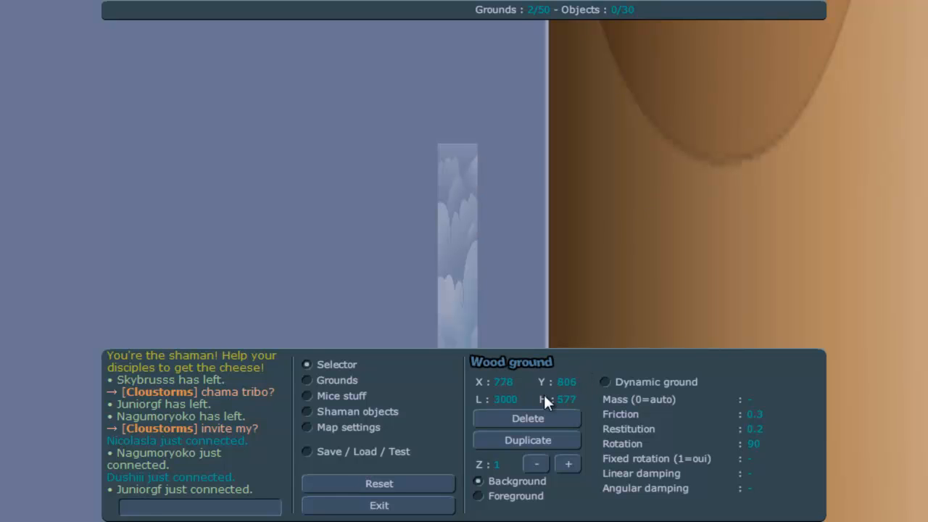
{"action": "type", "text": "44"}
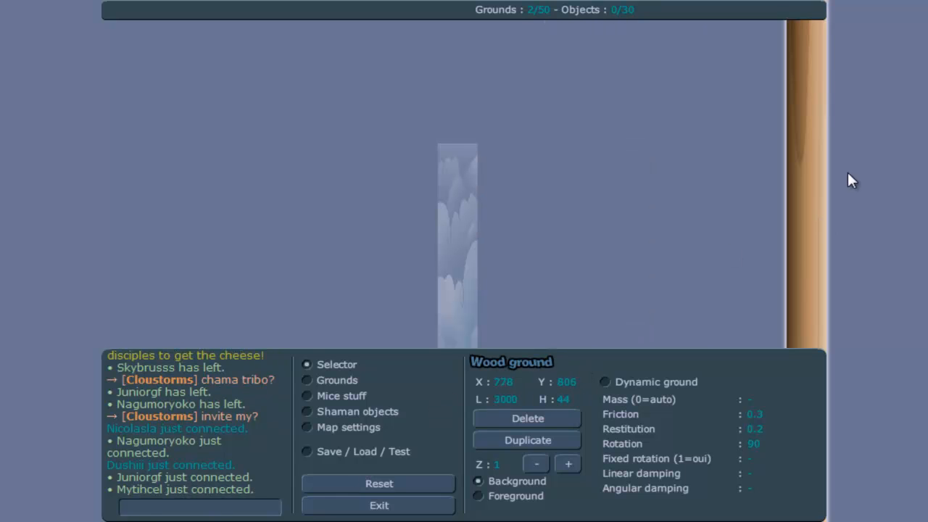
Step: Move the wood ground exactly over the cloud column with their upper ends aligned, at X 393, Y 1654
{"action": "left_click_drag", "start_coordinate": [820, 108], "coordinate": [519, 161]}
{"action": "left_click_drag", "start_coordinate": [514, 86], "coordinate": [533, 334]}
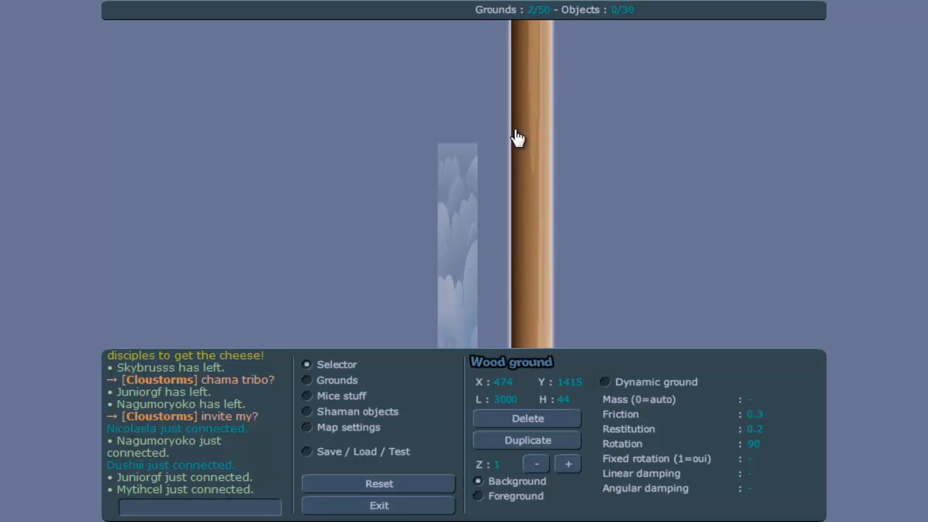
{"action": "left_click_drag", "start_coordinate": [539, 100], "coordinate": [527, 319]}
{"action": "left_click_drag", "start_coordinate": [525, 283], "coordinate": [463, 253]}
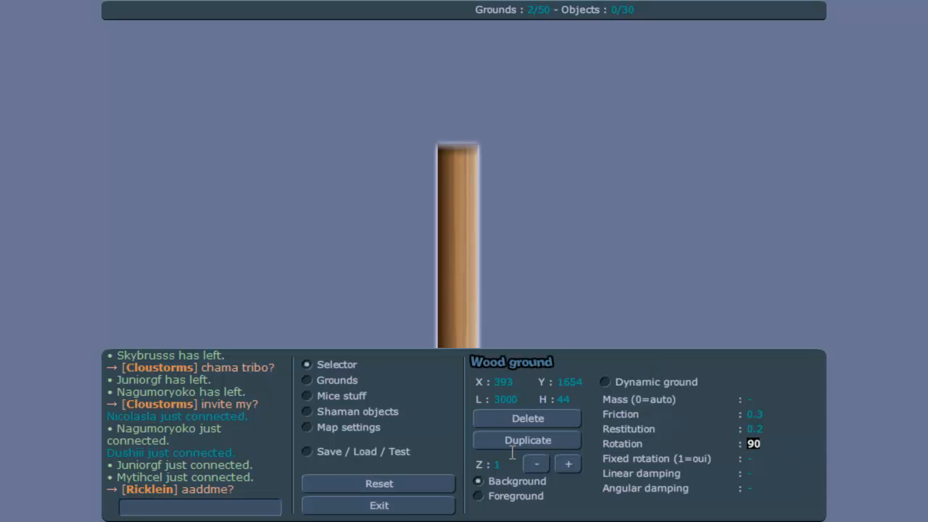
Step: Copy the map's code to the clipboard and paste it into a blank Word document
{"action": "left_click", "coordinate": [402, 450]}
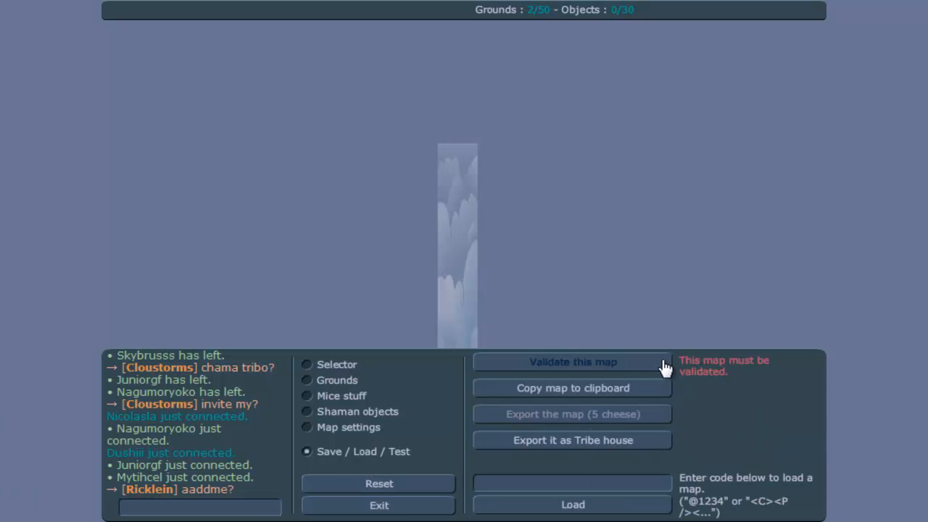
{"action": "left_click", "coordinate": [577, 389]}
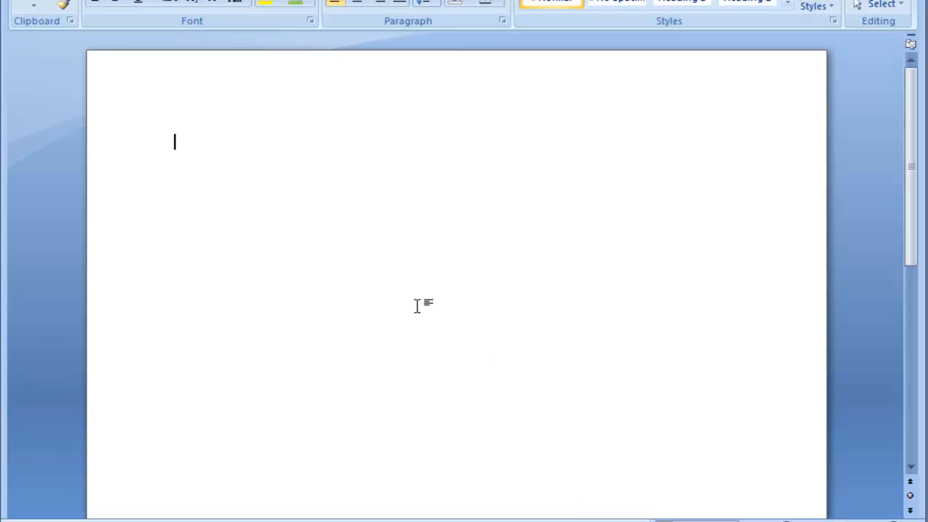
{"action": "type", "text": "<C><P /><Z><S><S Y=\"303\" T=\"8\" P=\"0,0,0.3,0.2,0,0,0,0\" L=\"44\" X=\"393\" H=\"278\" /><S Y=\"1654\" T=\"0\" P=\"0,0,0.3,0.2,666,0,0,0\" L=\"3000\" X=\"393\" H=\"44\" /></S><D /><O /></Z></C>"}
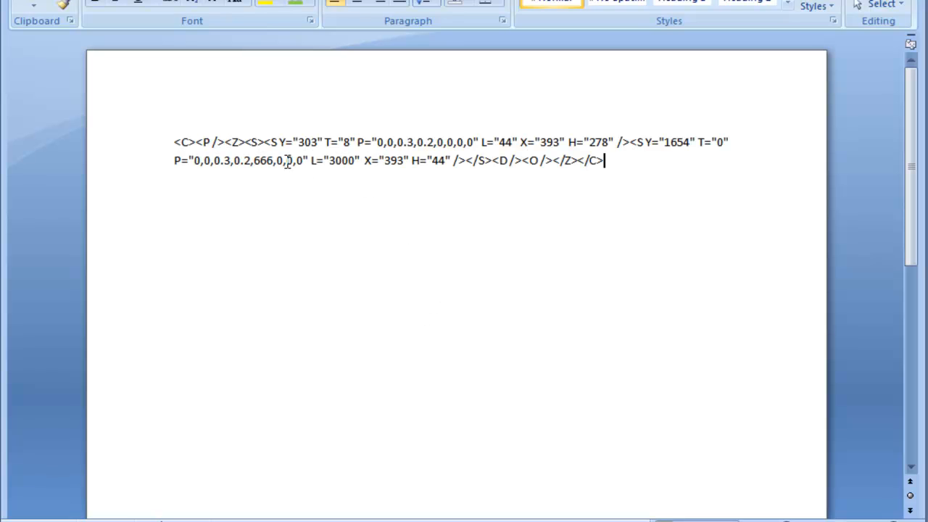
Step: Replace the wood ground's rotation value in the pasted code with 89999910 and select the whole code
{"action": "left_click_drag", "start_coordinate": [273, 162], "coordinate": [255, 163]}
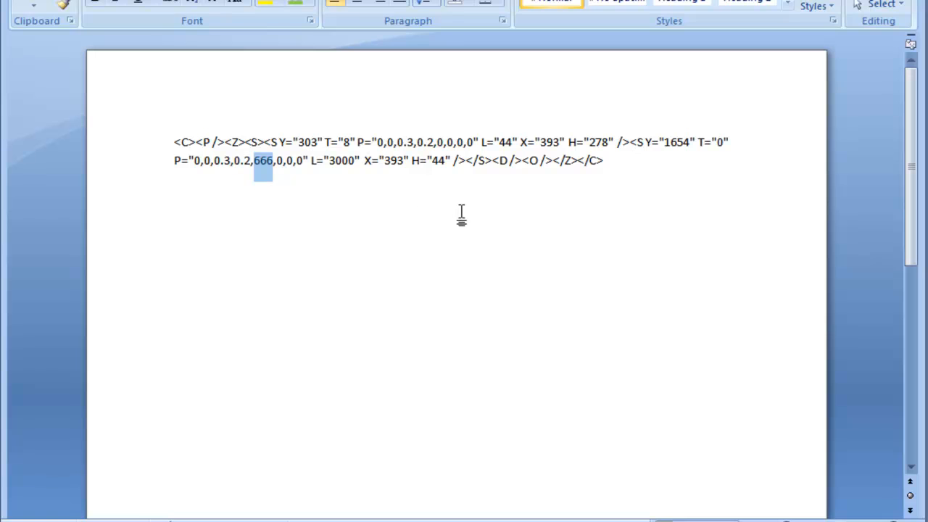
{"action": "type", "text": "899999"}
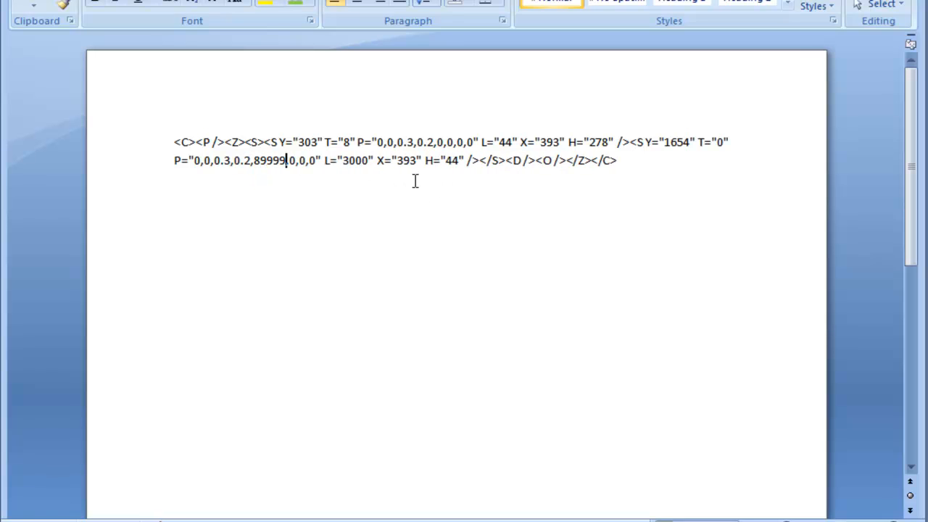
{"action": "type", "text": "10,"}
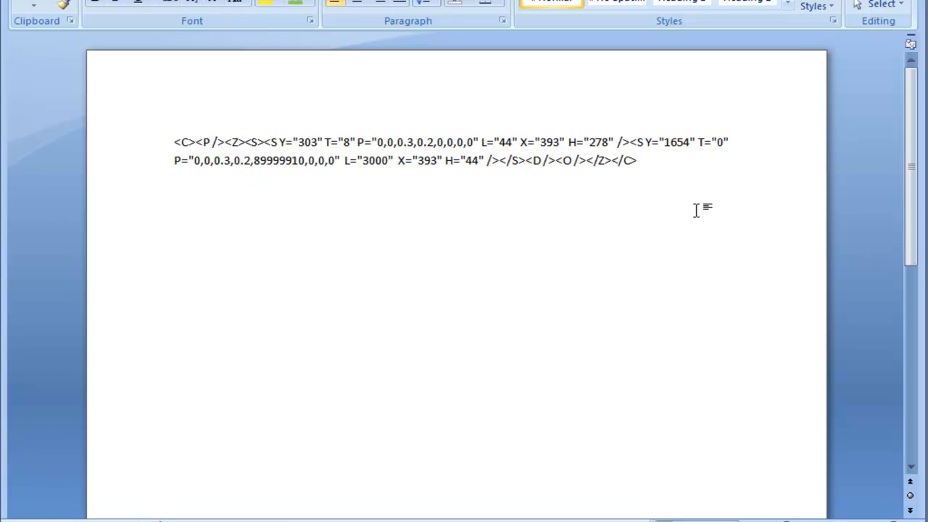
{"action": "key", "text": "ctrl+a"}
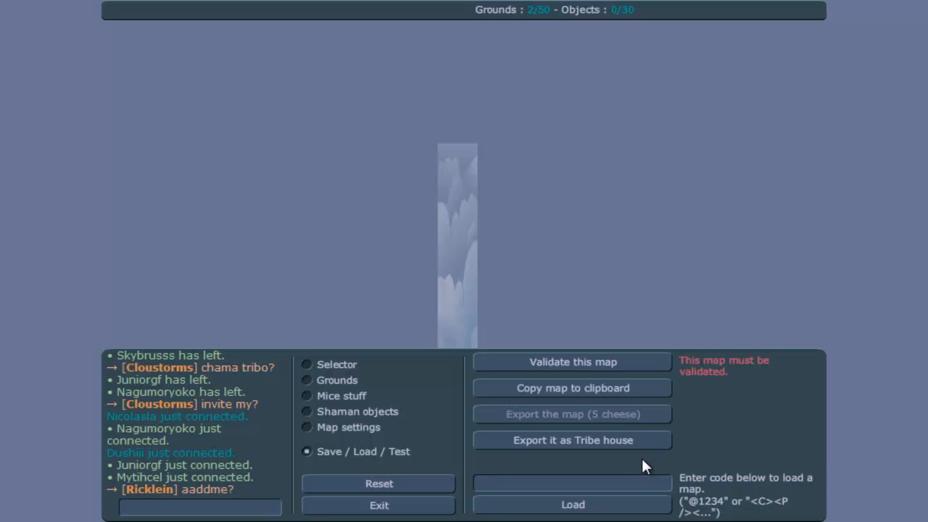
Step: In the map editor, place a mice spawn just above the cloud column
{"action": "left_click", "coordinate": [341, 395]}
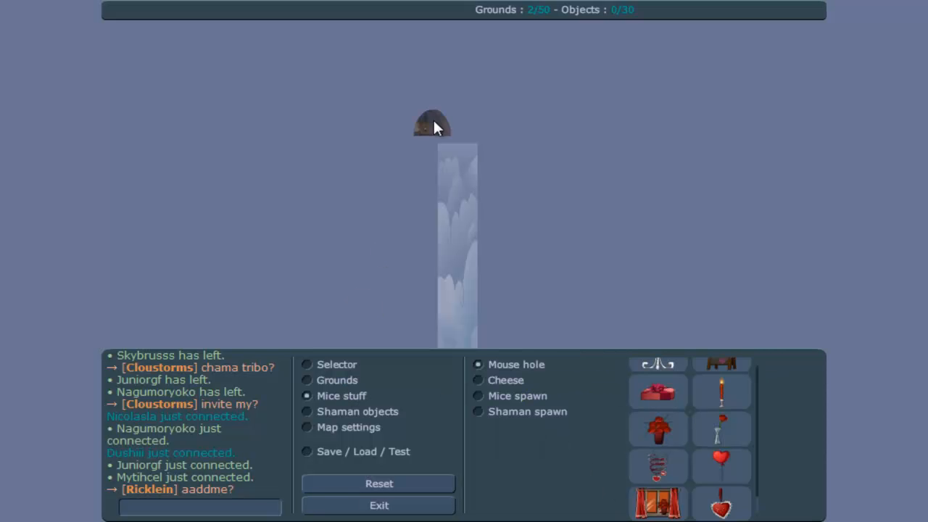
{"action": "left_click", "coordinate": [509, 398]}
{"action": "left_click", "coordinate": [456, 79]}
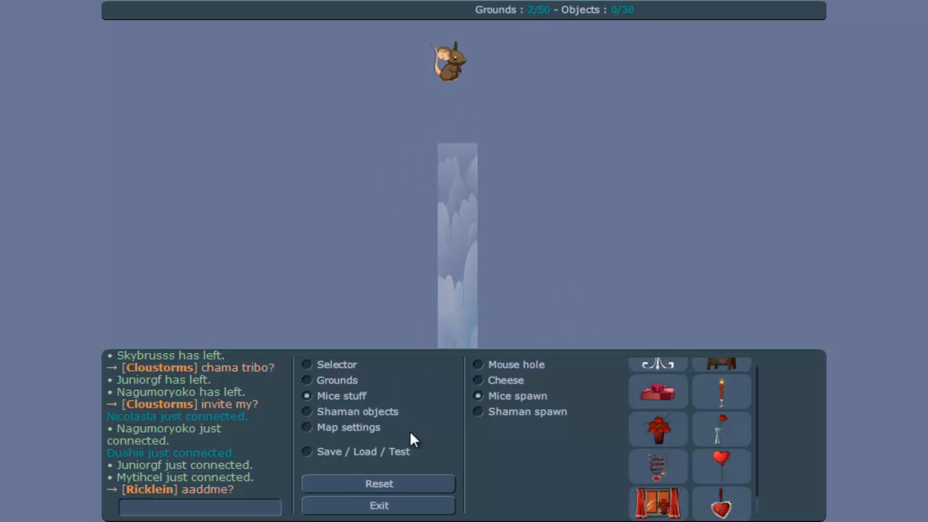
Step: Start validating the map and test it by steering the mouse left and right with repeated jumps
{"action": "left_click", "coordinate": [402, 451]}
{"action": "left_click", "coordinate": [573, 373]}
{"action": "key", "text": "Right"}
{"action": "key", "text": "Up"}
{"action": "key", "text": "Left"}
{"action": "key", "text": "Up"}
{"action": "key", "text": "Right"}
{"action": "key", "text": "Left"}
{"action": "key", "text": "Right"}
{"action": "key", "text": "Up"}
{"action": "key", "text": "Left"}
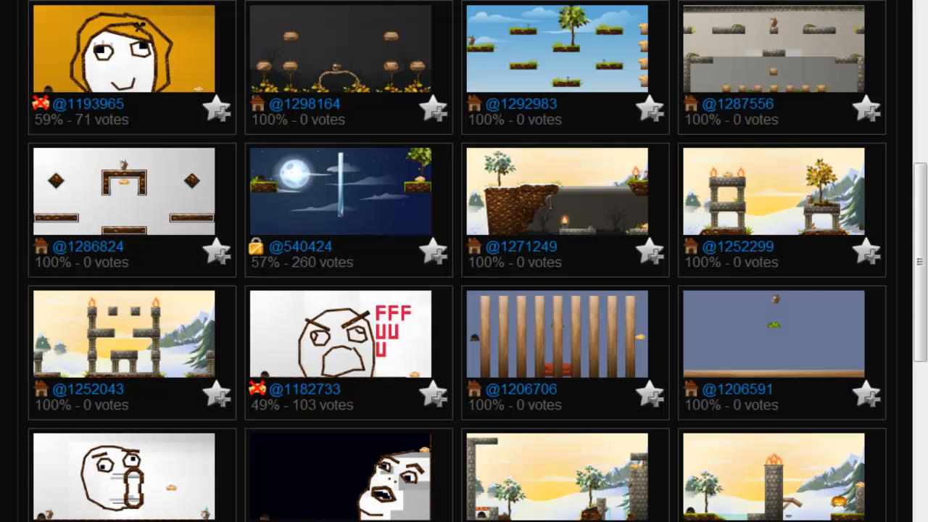
{"action": "scroll", "coordinate": [665, 155], "scroll_direction": "up", "scroll_amount": 6}
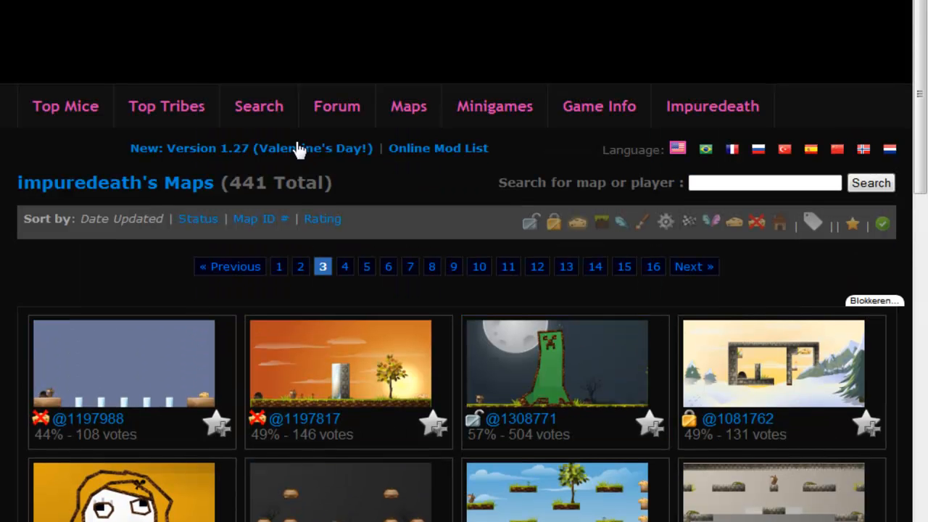
{"action": "right_click", "coordinate": [294, 270]}
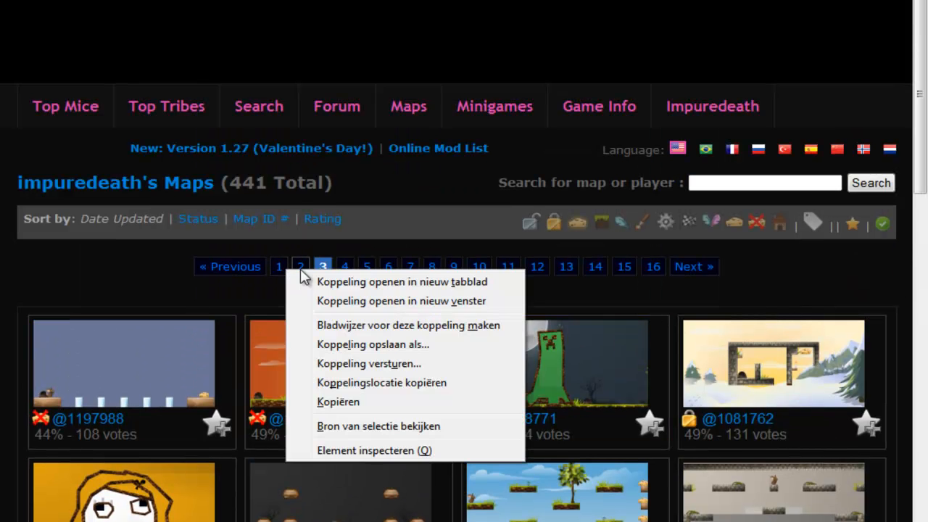
{"action": "left_click", "coordinate": [342, 283]}
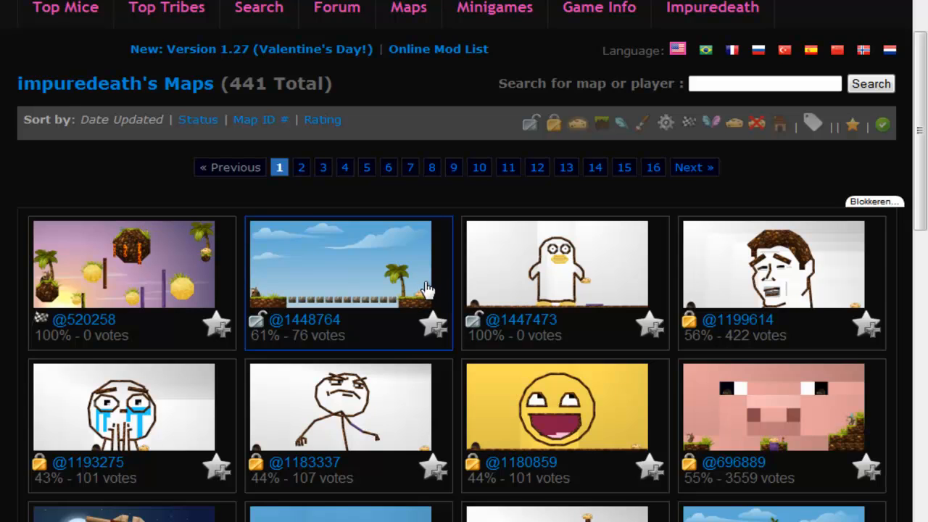
{"action": "scroll", "coordinate": [431, 286], "scroll_direction": "down", "scroll_amount": 5}
{"action": "left_click_drag", "start_coordinate": [340, 405], "coordinate": [288, 402]}
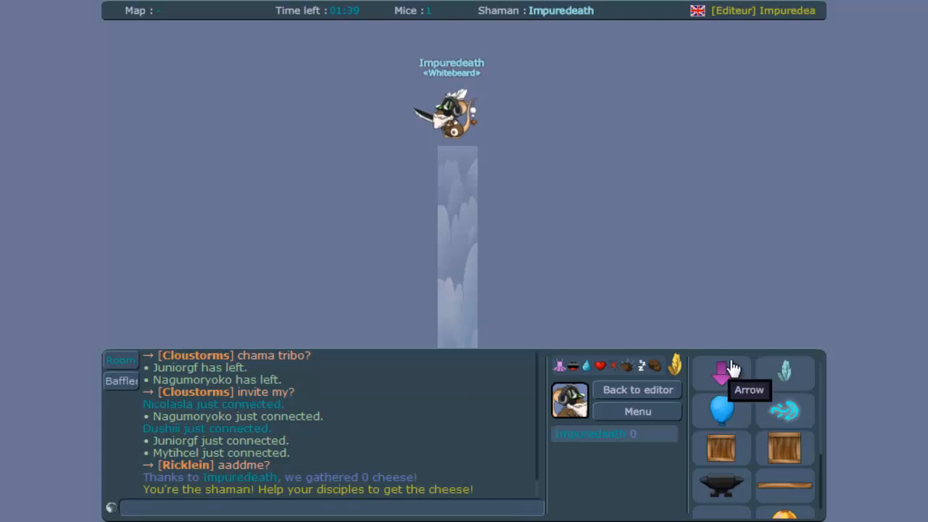
{"action": "left_click", "coordinate": [652, 387]}
{"action": "left_click", "coordinate": [355, 453]}
{"action": "left_click", "coordinate": [558, 483]}
{"action": "type", "text": "@1447053"}
{"action": "left_click", "coordinate": [572, 505]}
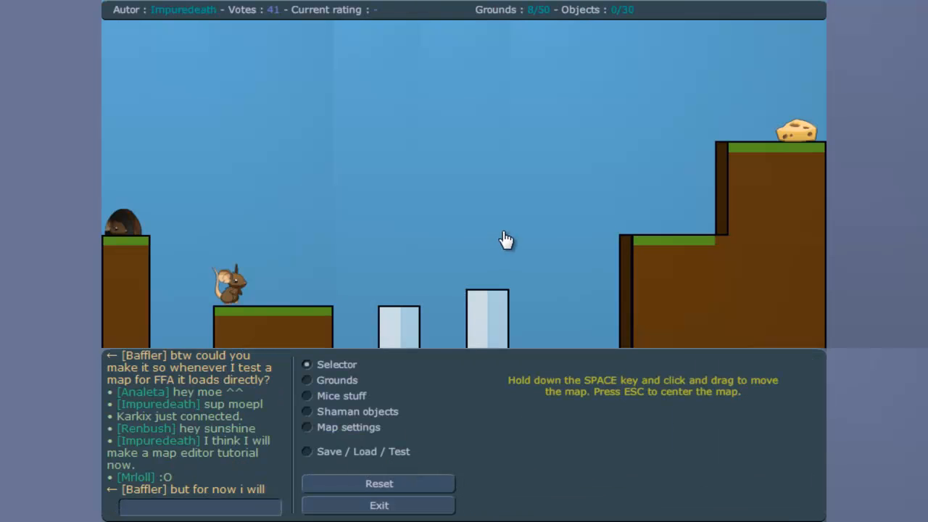
Step: Start validating the loaded map and steer the mouse over both ice blocks onto the lower dirt ledge
{"action": "left_click", "coordinate": [385, 452]}
{"action": "left_click", "coordinate": [602, 377]}
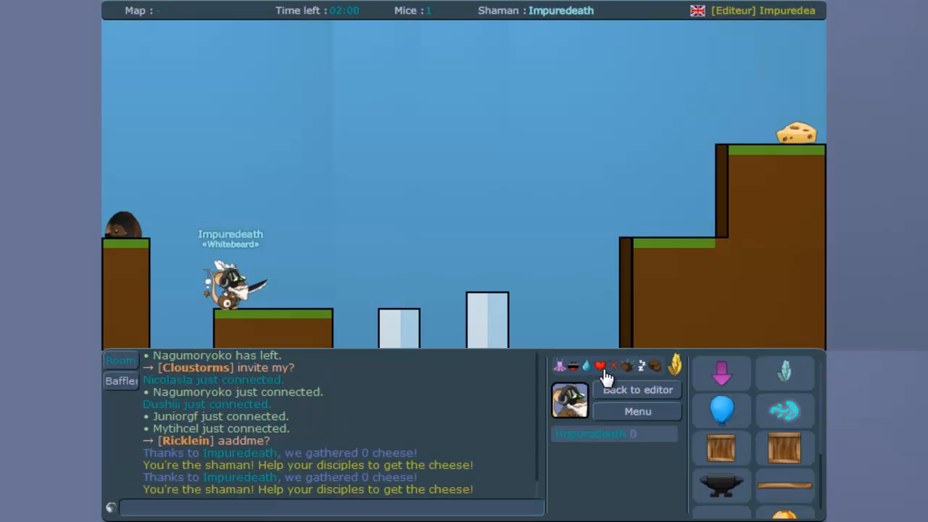
{"action": "key", "text": "Right"}
{"action": "key", "text": "Up"}
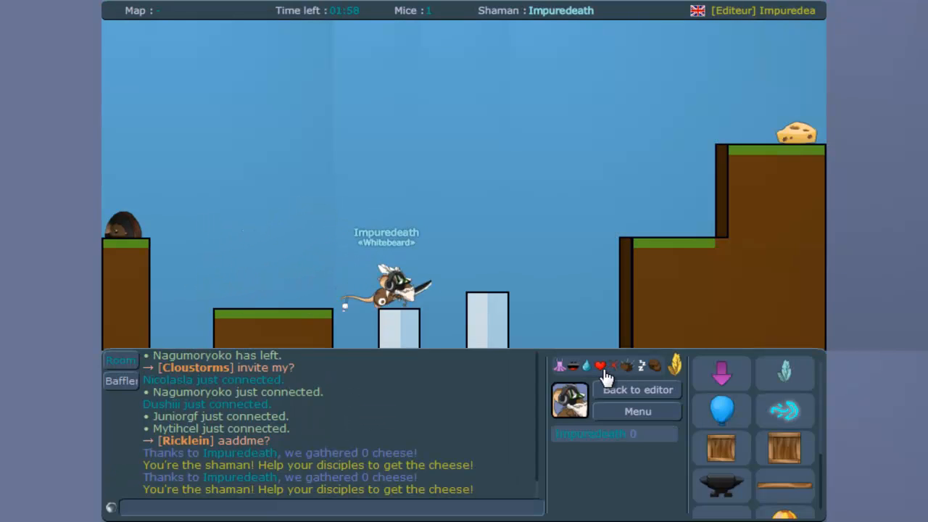
{"action": "key", "text": "Up"}
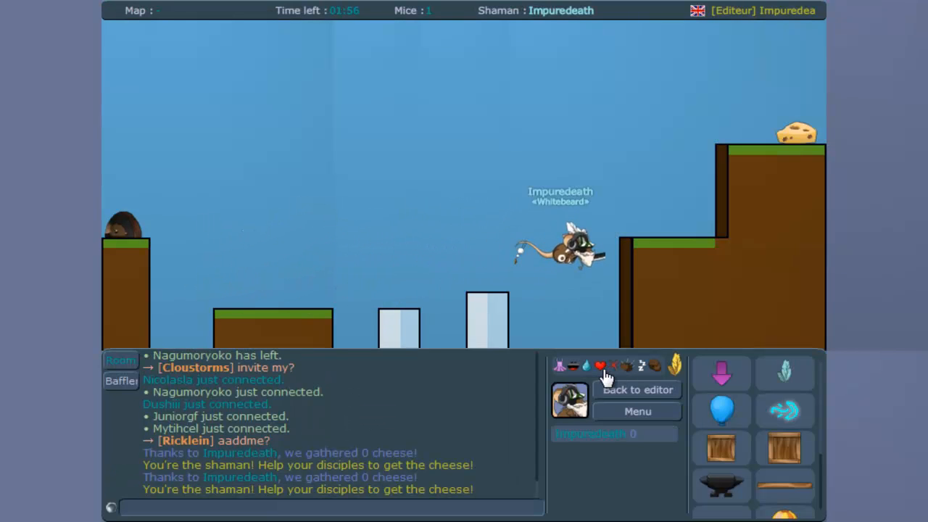
{"action": "key", "text": "Up"}
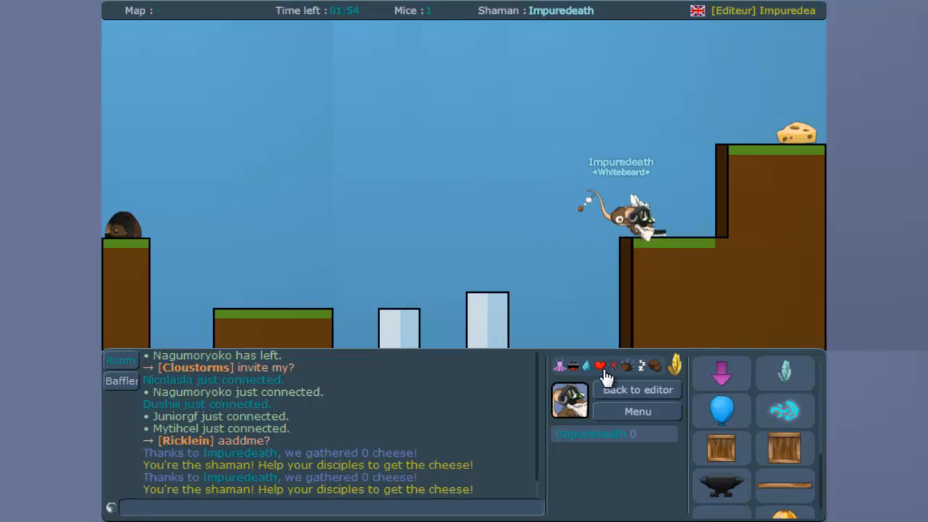
{"action": "key", "text": "Left"}
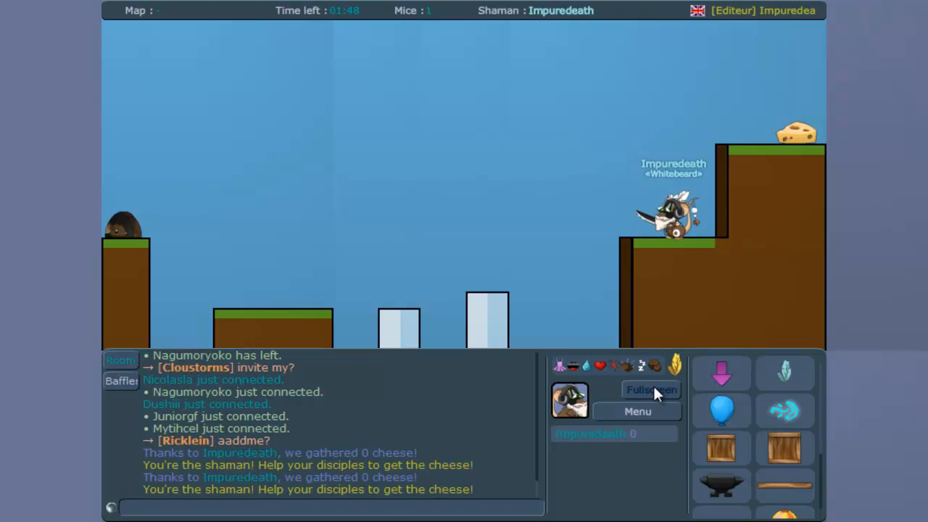
Step: Go back to the editor and reset it to an empty map
{"action": "left_click", "coordinate": [654, 389]}
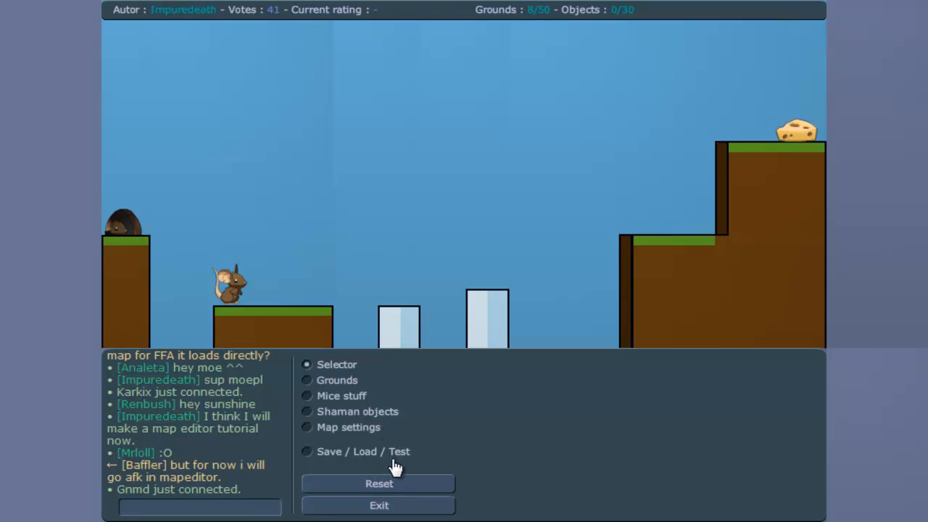
{"action": "left_click", "coordinate": [401, 484]}
{"action": "left_click", "coordinate": [404, 489]}
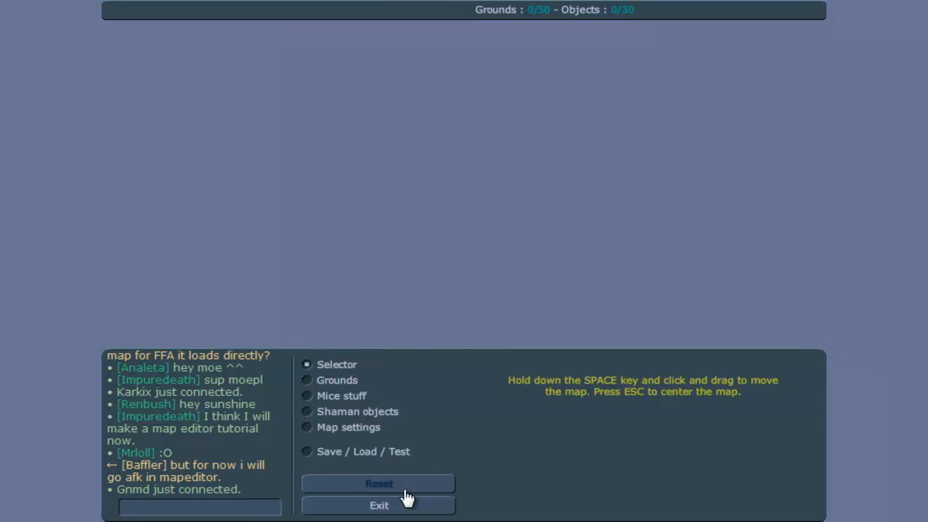
Step: Place a horizontal earth ground about 104 by 31 near the middle of the map, around X 342, Y 233
{"action": "left_click", "coordinate": [345, 381]}
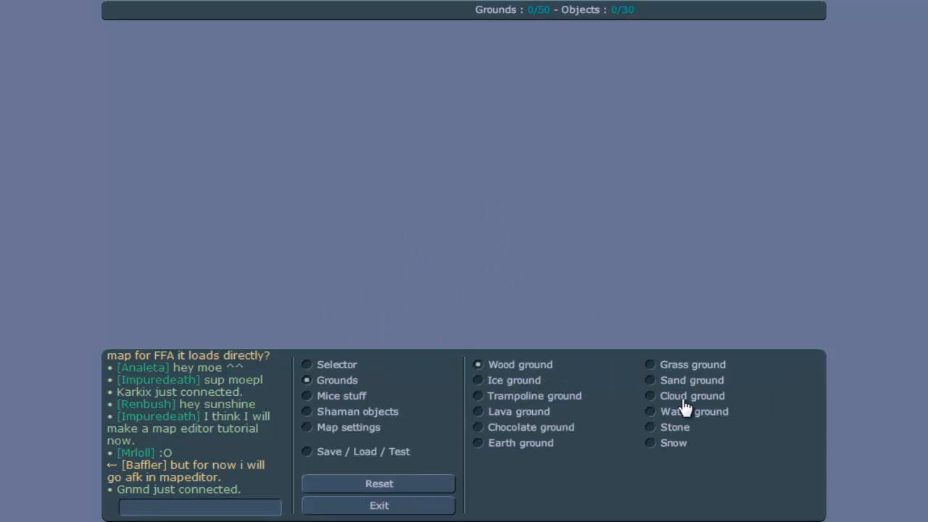
{"action": "left_click", "coordinate": [497, 443]}
{"action": "left_click_drag", "start_coordinate": [370, 282], "coordinate": [424, 216]}
{"action": "left_click", "coordinate": [337, 365]}
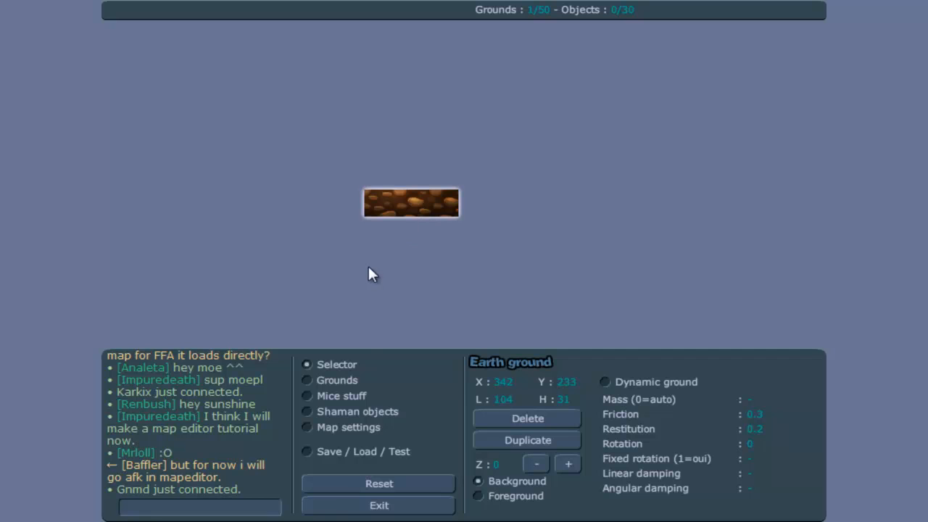
Step: Frame the earth ground with cloud columns on both sides and a cloud strip on top, plus a small cloud block under its left end
{"action": "left_click", "coordinate": [355, 381]}
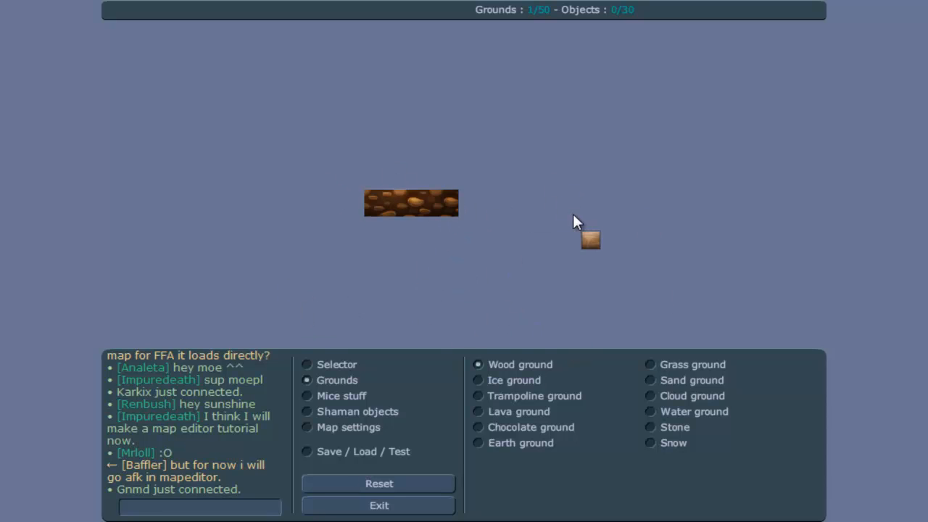
{"action": "left_click", "coordinate": [685, 400]}
{"action": "left_click_drag", "start_coordinate": [459, 189], "coordinate": [443, 305]}
{"action": "left_click_drag", "start_coordinate": [355, 191], "coordinate": [331, 305]}
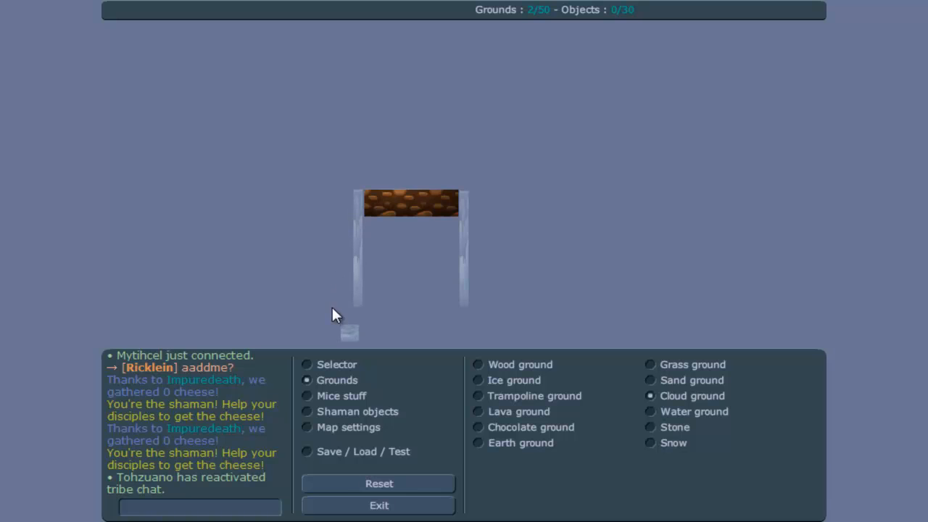
{"action": "left_click", "coordinate": [370, 221]}
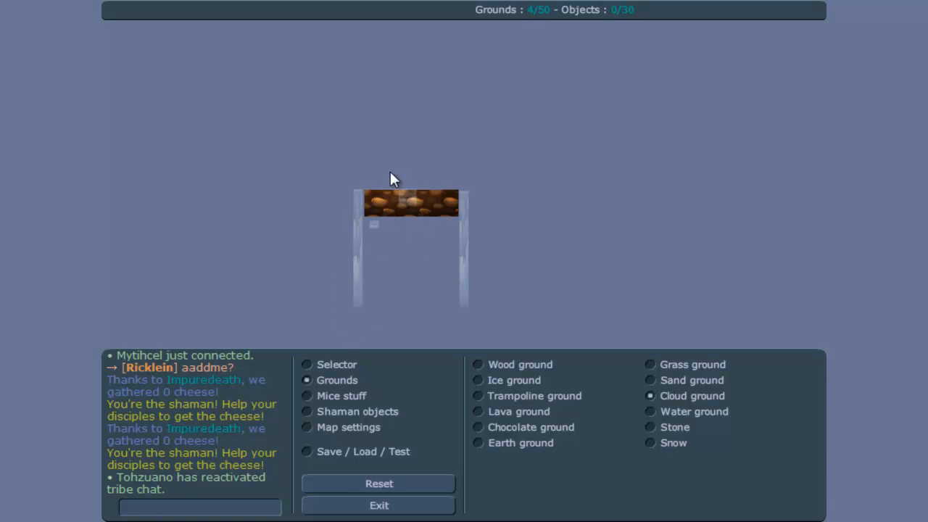
{"action": "left_click", "coordinate": [466, 184]}
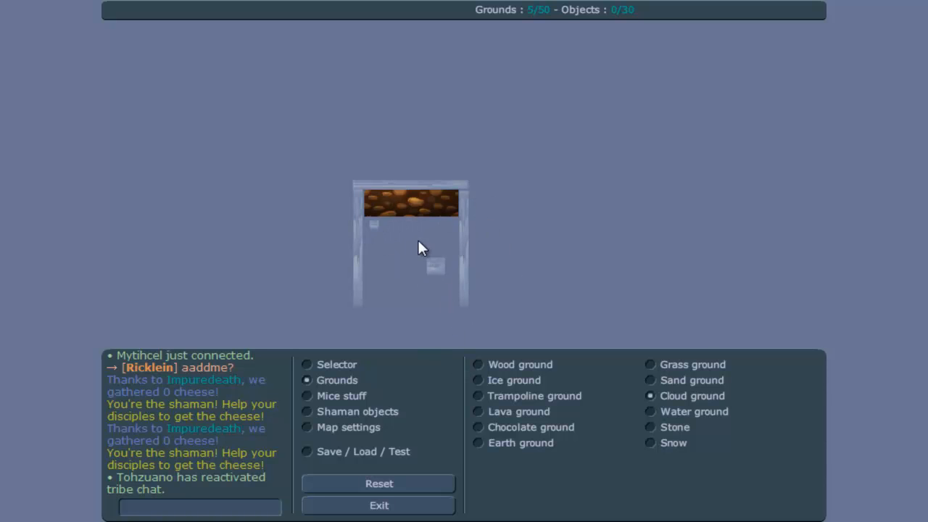
Step: Run a quick validation test of the framed earth ground and return to the editor
{"action": "left_click", "coordinate": [348, 456]}
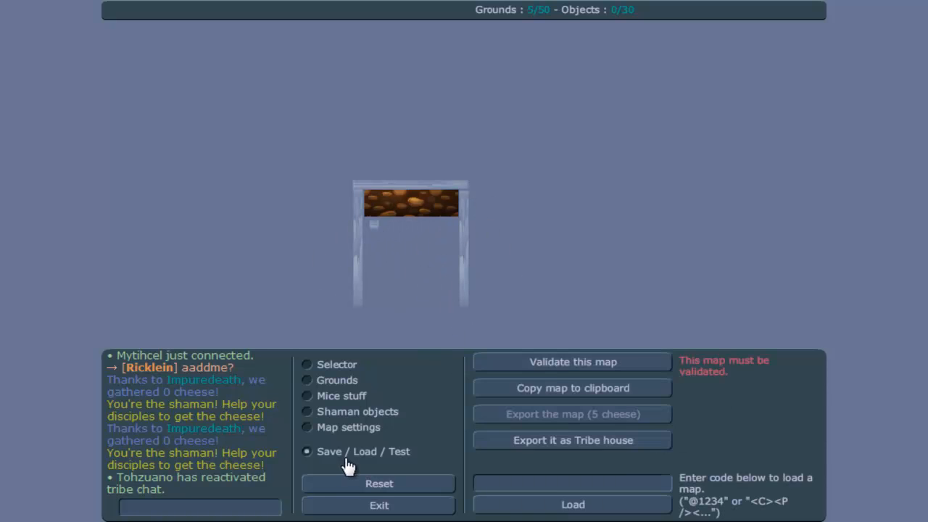
{"action": "left_click", "coordinate": [569, 376]}
{"action": "left_click", "coordinate": [671, 391]}
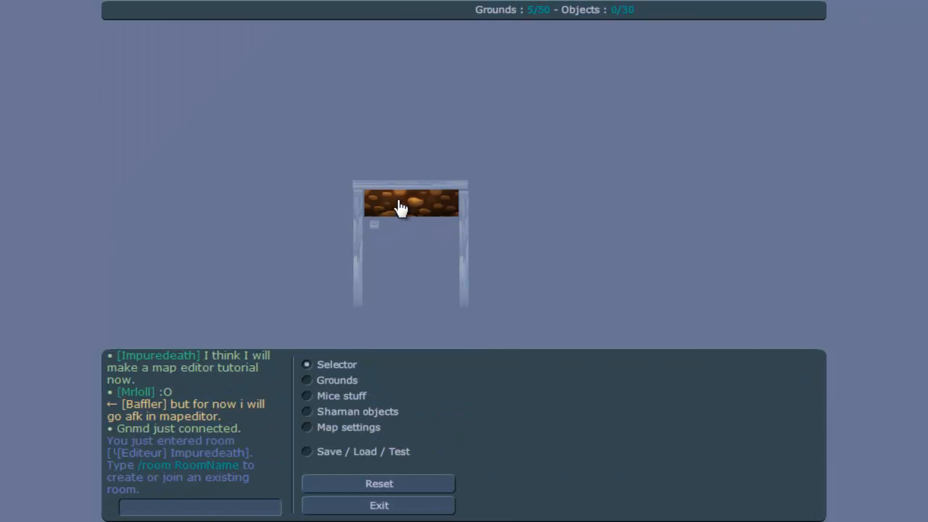
Step: Make the wide earth ground dynamic with mass 999999 and fixed rotation 1
{"action": "left_click", "coordinate": [407, 209]}
{"action": "left_click", "coordinate": [667, 386]}
{"action": "type", "text": "9"}
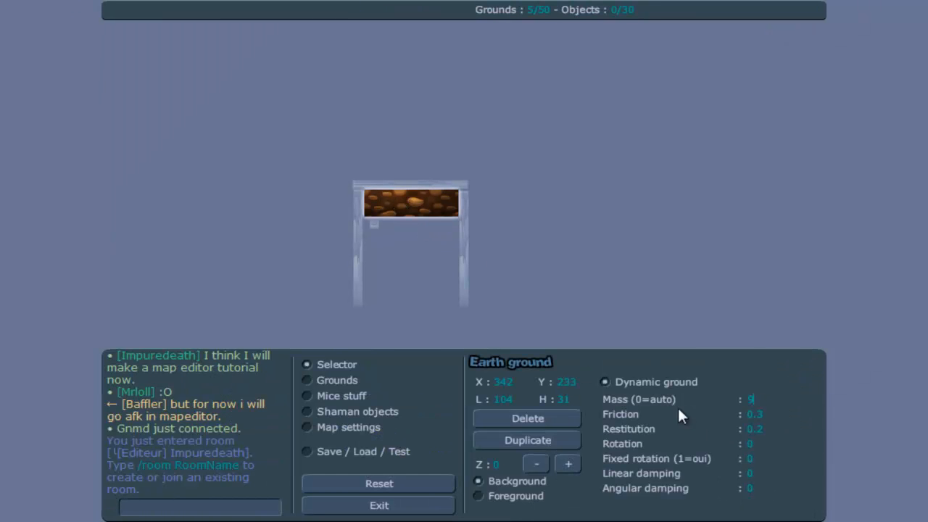
{"action": "type", "text": "99999"}
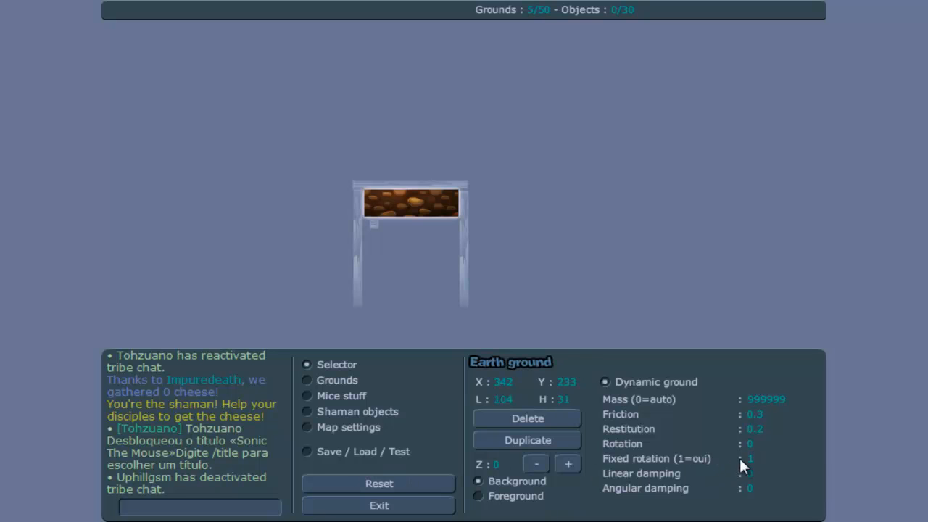
Step: Place a small earth ground below the wide one, inside the cloud frame, and set its size to 30 by 30
{"action": "left_click", "coordinate": [360, 381]}
{"action": "left_click", "coordinate": [547, 441]}
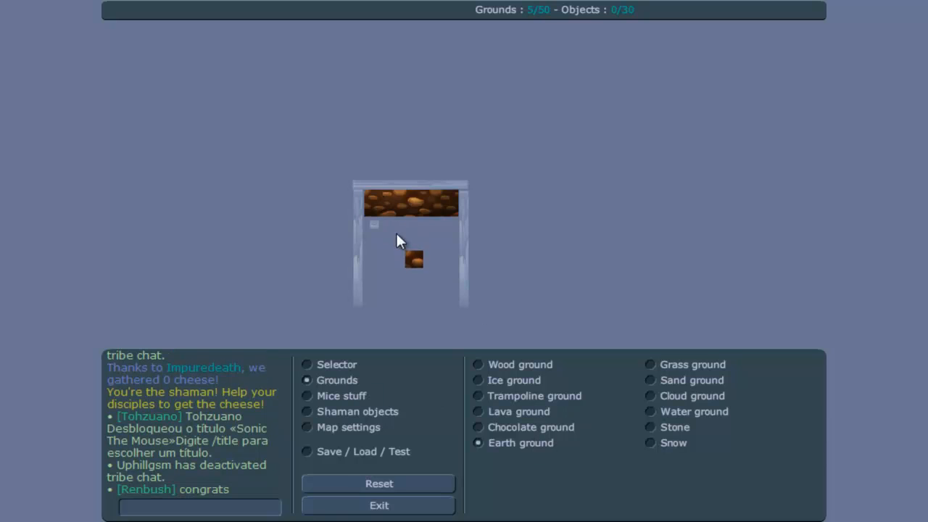
{"action": "left_click", "coordinate": [426, 260]}
{"action": "left_click", "coordinate": [323, 366]}
{"action": "left_click", "coordinate": [409, 261]}
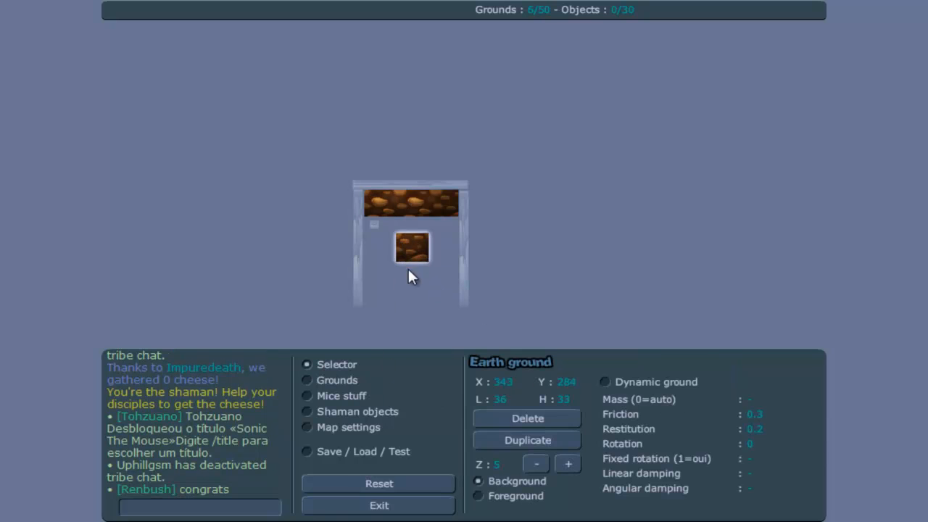
{"action": "type", "text": "0"}
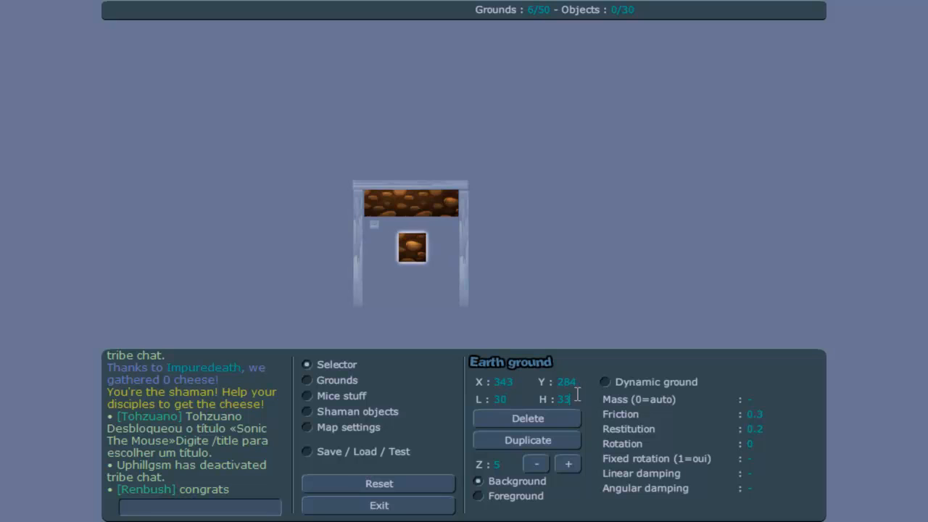
{"action": "type", "text": "0"}
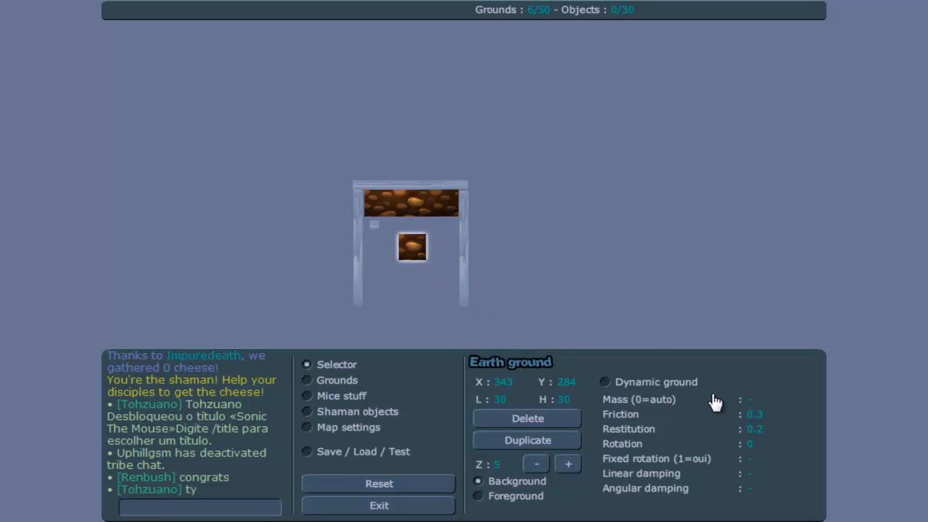
Step: Set the small earth square's rotation to 45 and move it up slightly to about X 344, Y 276
{"action": "type", "text": "45"}
{"action": "key", "text": "Return"}
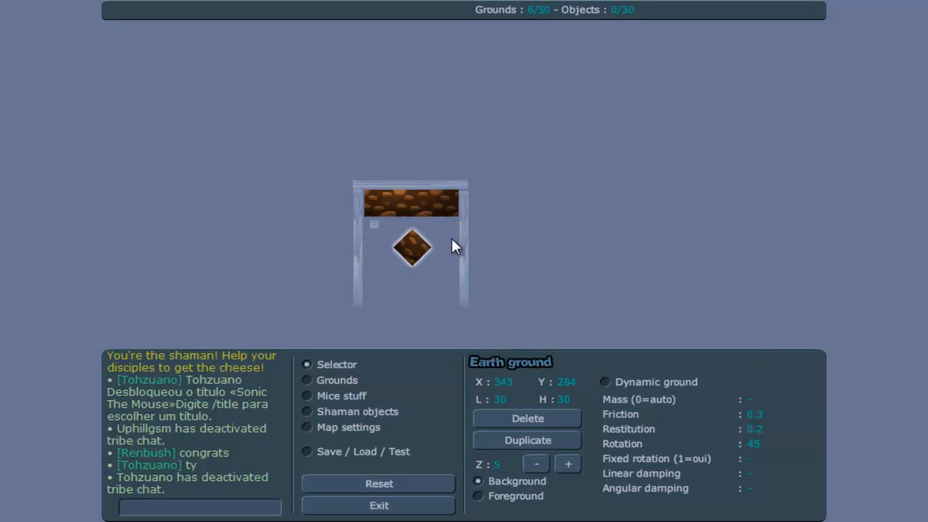
{"action": "mouse_move", "coordinate": [420, 250]}
{"action": "left_mouse_down"}
{"action": "mouse_move", "coordinate": [675, 178]}
{"action": "mouse_move", "coordinate": [600, 63]}
{"action": "mouse_move", "coordinate": [454, 222]}
{"action": "mouse_move", "coordinate": [424, 250]}
{"action": "mouse_move", "coordinate": [416, 244]}
{"action": "left_mouse_up"}
Step: Make the rotated earth square dynamic with mass 999999 and fixed rotation 1
{"action": "left_click", "coordinate": [654, 384]}
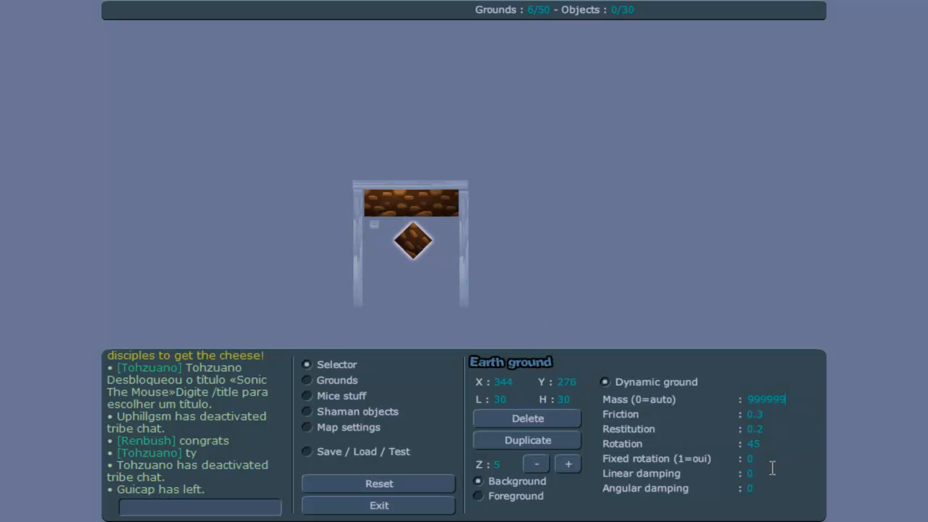
{"action": "left_click_drag", "start_coordinate": [755, 458], "coordinate": [577, 446]}
{"action": "type", "text": "1"}
Step: Add a long wood plank high above the cloud frame and a shorter one extending left from the frame's top corner
{"action": "left_click", "coordinate": [338, 382]}
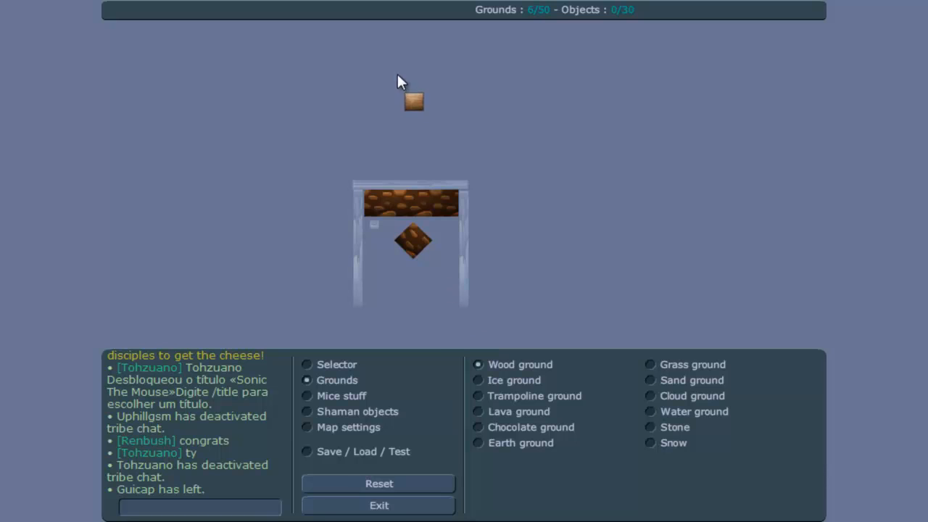
{"action": "left_click_drag", "start_coordinate": [333, 30], "coordinate": [506, 11]}
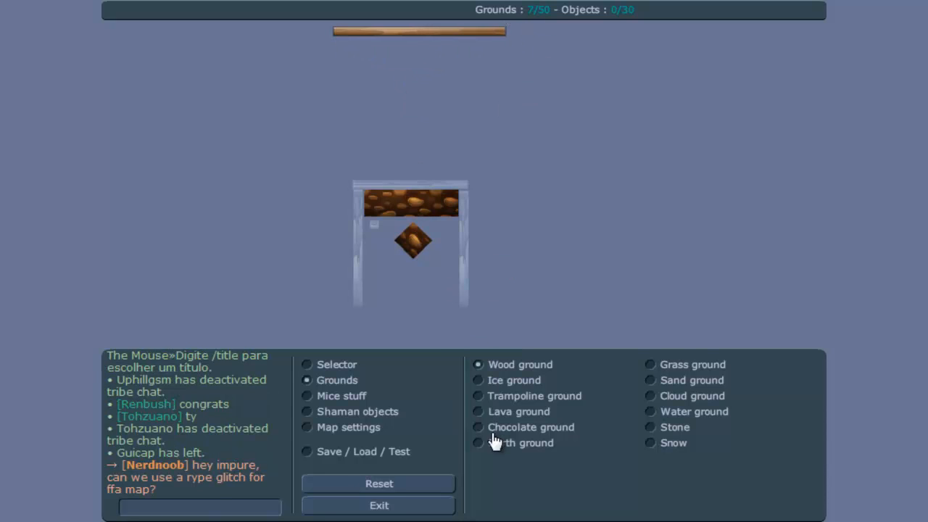
{"action": "left_click_drag", "start_coordinate": [261, 175], "coordinate": [359, 174]}
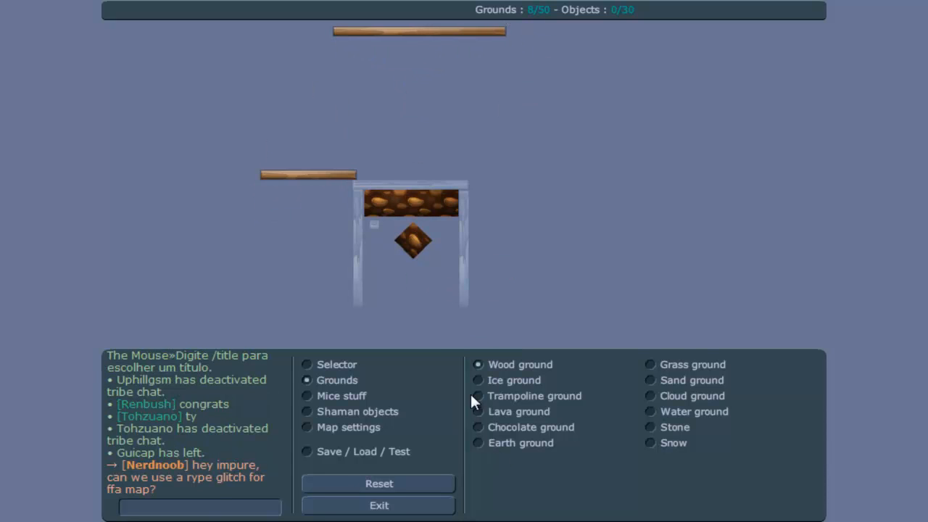
Step: Place a mice spawn on the shorter wood plank beside the cloud frame
{"action": "left_click", "coordinate": [349, 398]}
{"action": "left_click", "coordinate": [505, 400]}
{"action": "left_click", "coordinate": [299, 155]}
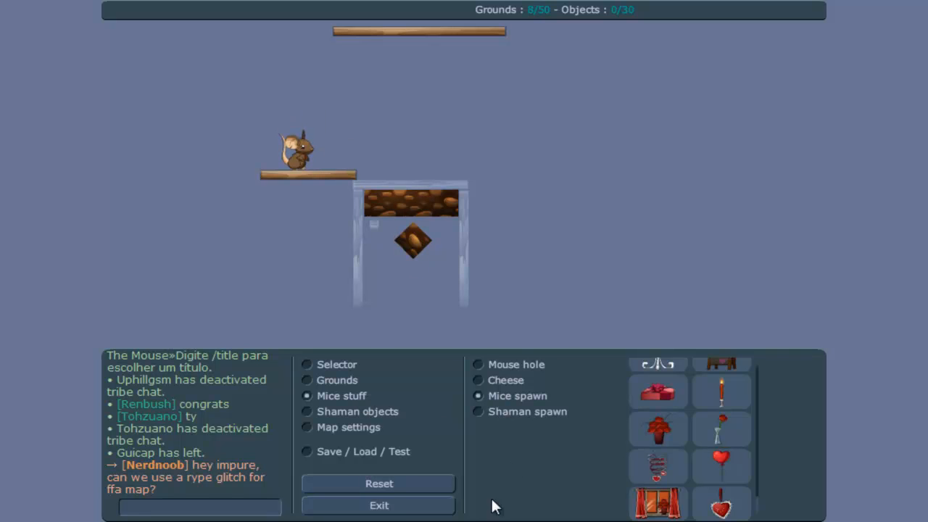
Step: Place a horizontal trampoline ground about 80 by 10 between the lower ends of the cloud columns, at about X 342, Y 353
{"action": "left_click", "coordinate": [355, 381]}
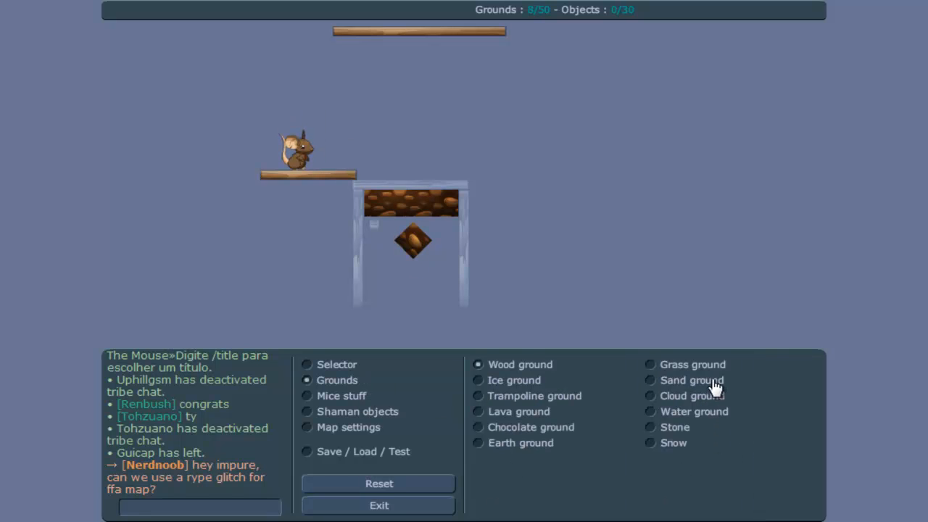
{"action": "left_click", "coordinate": [531, 398]}
{"action": "left_click_drag", "start_coordinate": [423, 296], "coordinate": [419, 314]}
{"action": "left_click", "coordinate": [355, 368]}
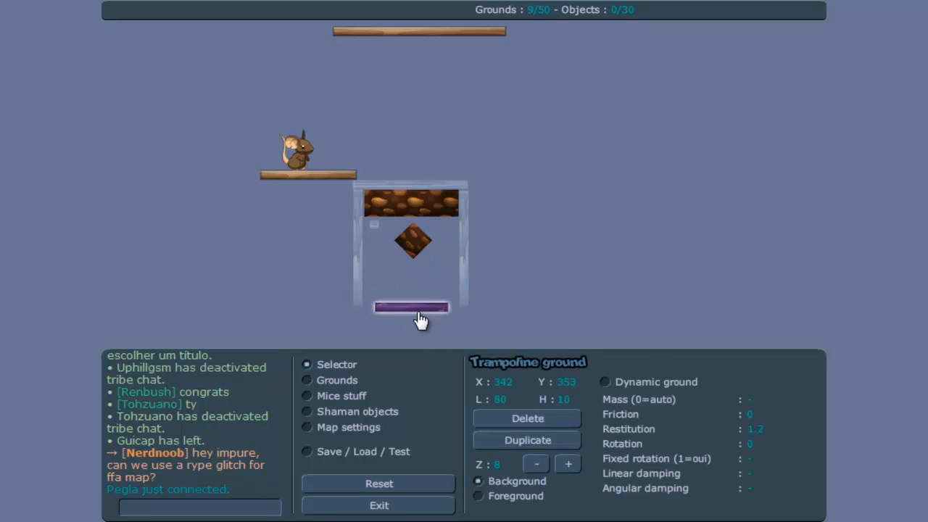
Step: Test-run the map, walk the mouse onto the top of the cloud frame, and return to the editor
{"action": "left_click", "coordinate": [332, 453]}
{"action": "left_click", "coordinate": [555, 368]}
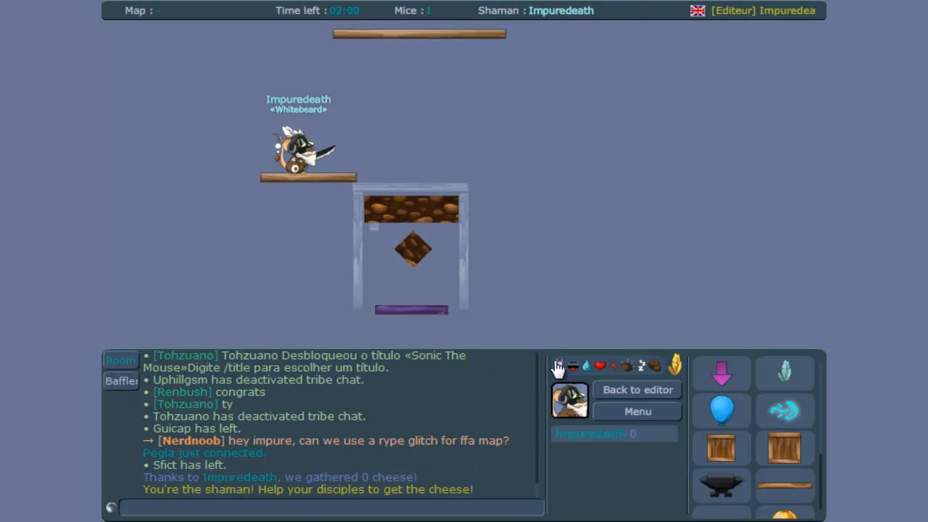
{"action": "key", "text": "Right"}
{"action": "key", "text": "Left"}
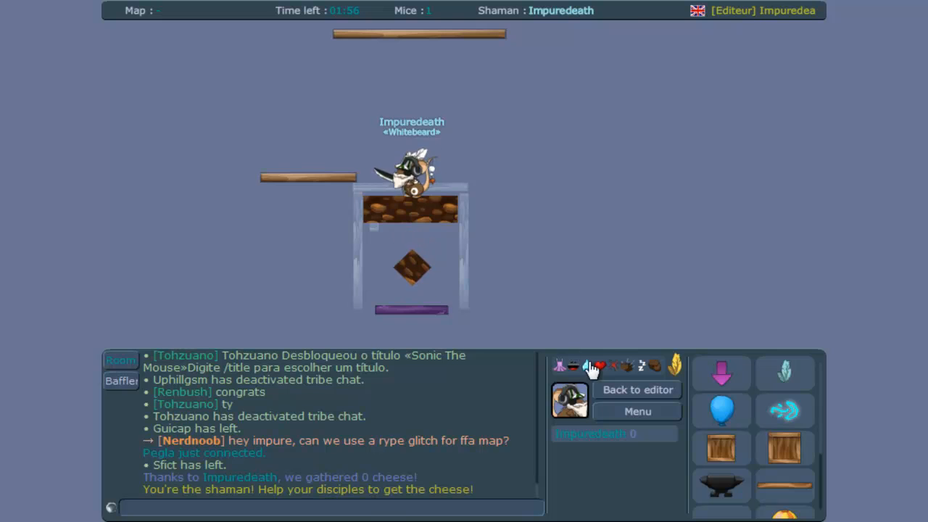
{"action": "left_click", "coordinate": [632, 395]}
Step: Check the trampoline ground's properties and test-run the map again, jumping the mouse on top of the cloud frame
{"action": "left_click", "coordinate": [432, 308]}
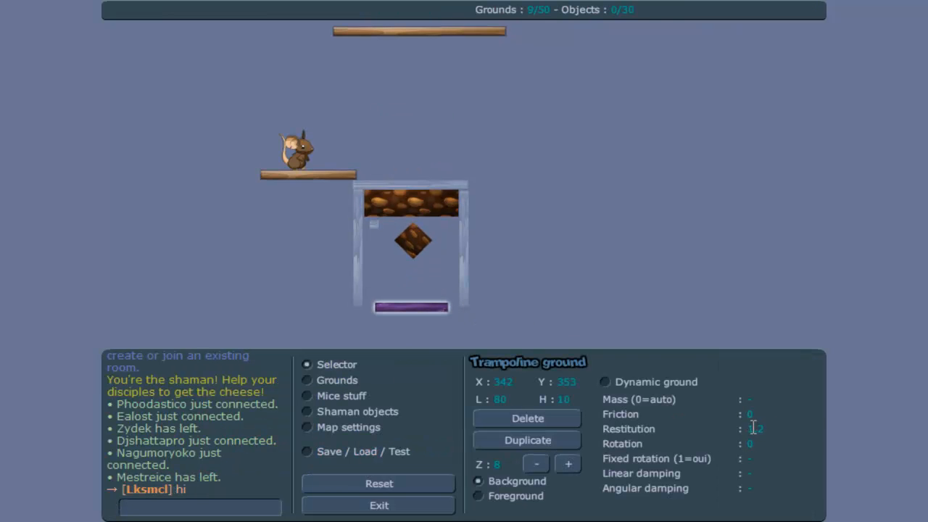
{"action": "left_click", "coordinate": [344, 460]}
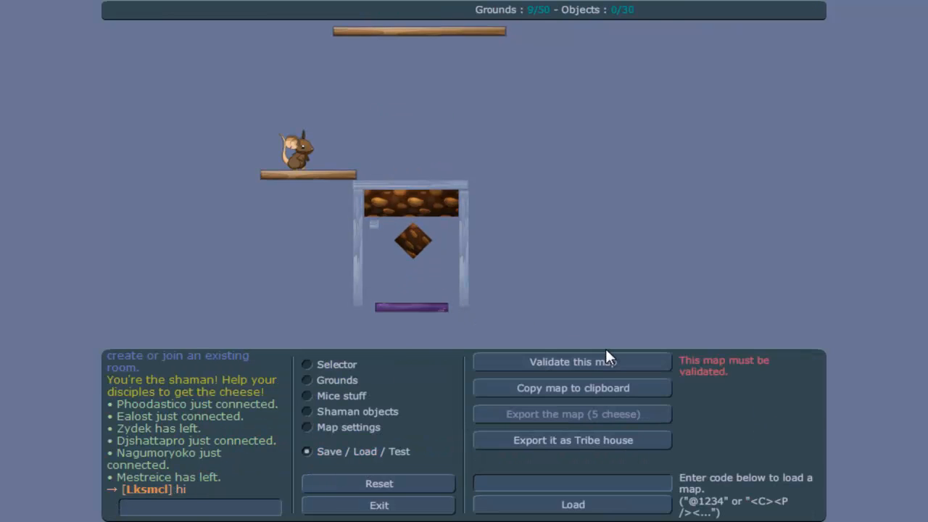
{"action": "left_click", "coordinate": [605, 354]}
{"action": "key", "text": "Right"}
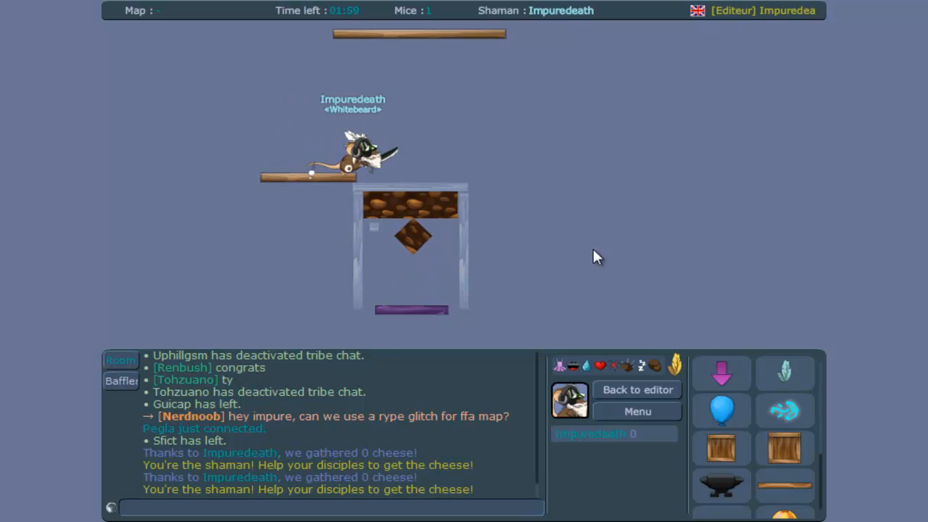
{"action": "key", "text": "Up"}
{"action": "key", "text": "Left"}
{"action": "key", "text": "Right"}
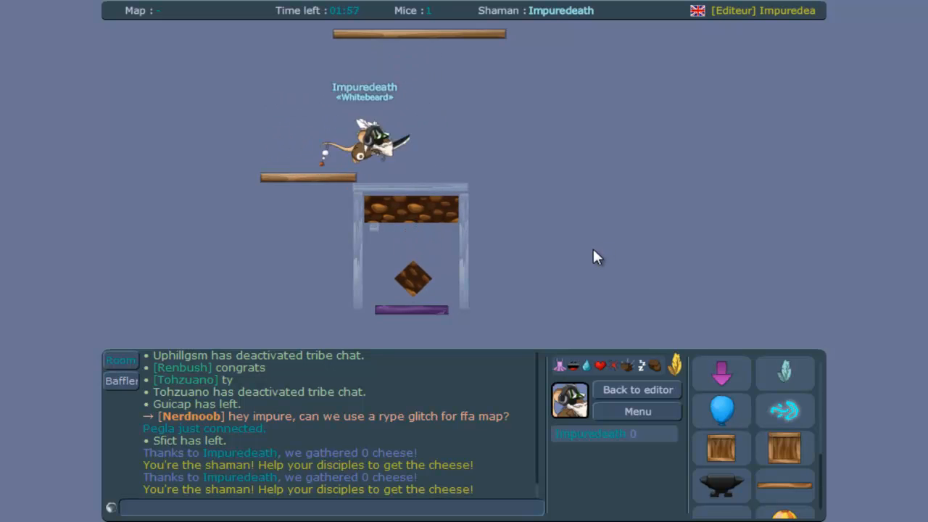
{"action": "key", "text": "Up"}
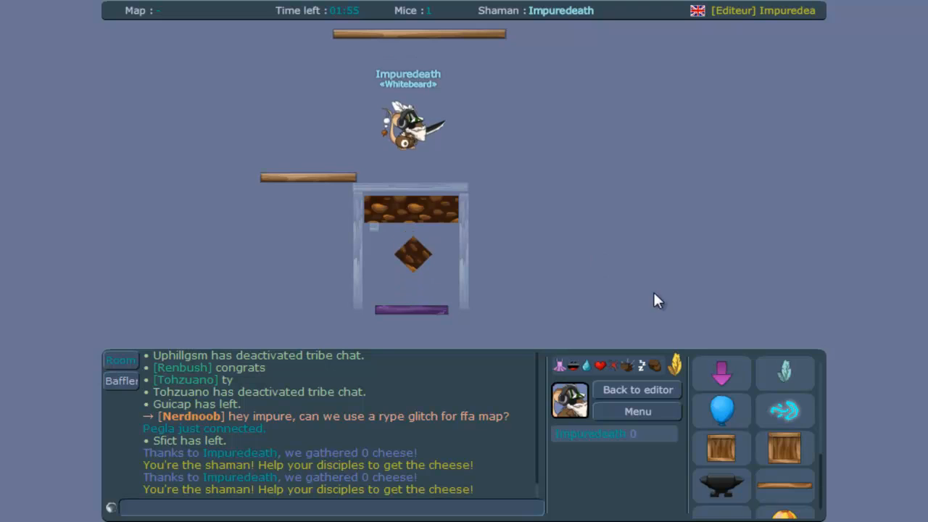
{"action": "left_click", "coordinate": [653, 389]}
Step: Raise the trampoline inside the cloud frame to about X 345, Y 329 and test-run the map with the mouse
{"action": "left_click_drag", "start_coordinate": [406, 313], "coordinate": [439, 294]}
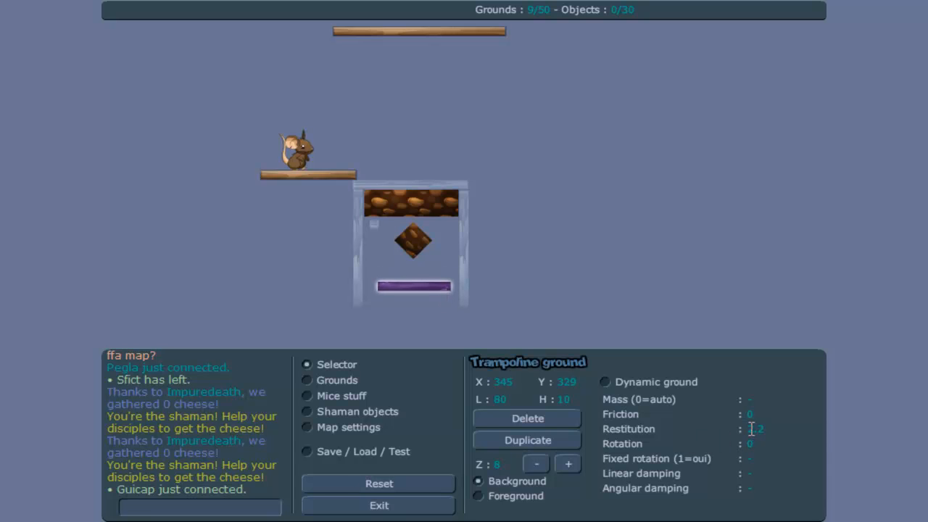
{"action": "left_click", "coordinate": [406, 449]}
{"action": "left_click", "coordinate": [635, 366]}
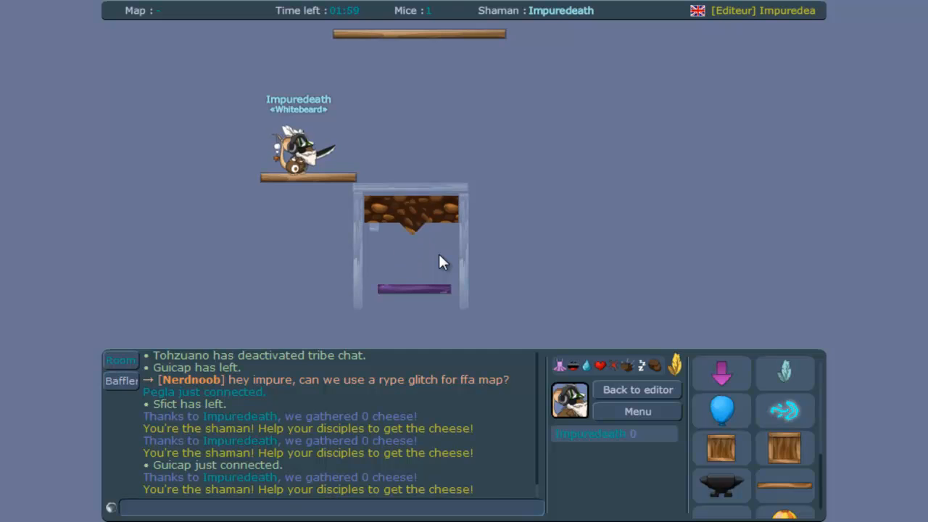
{"action": "key", "text": "Right"}
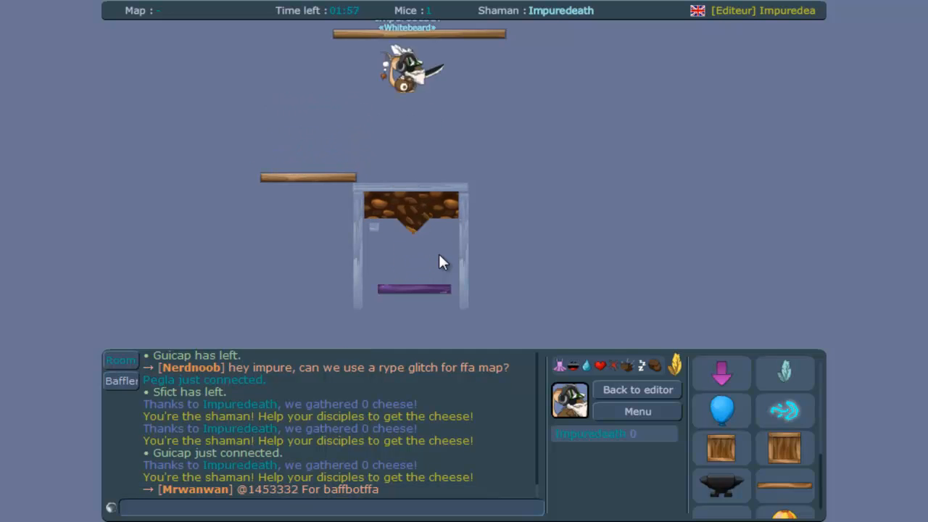
{"action": "key", "text": "Left"}
{"action": "key", "text": "Right"}
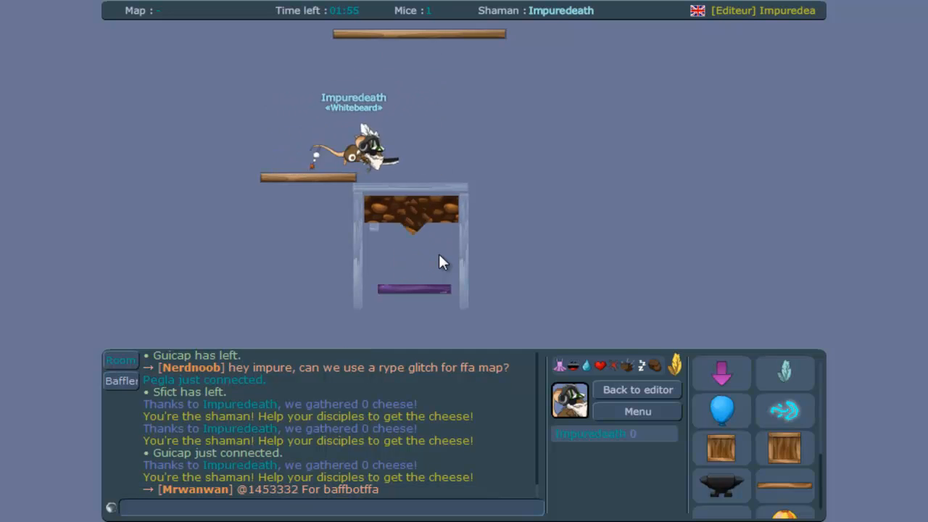
{"action": "key", "text": "Left"}
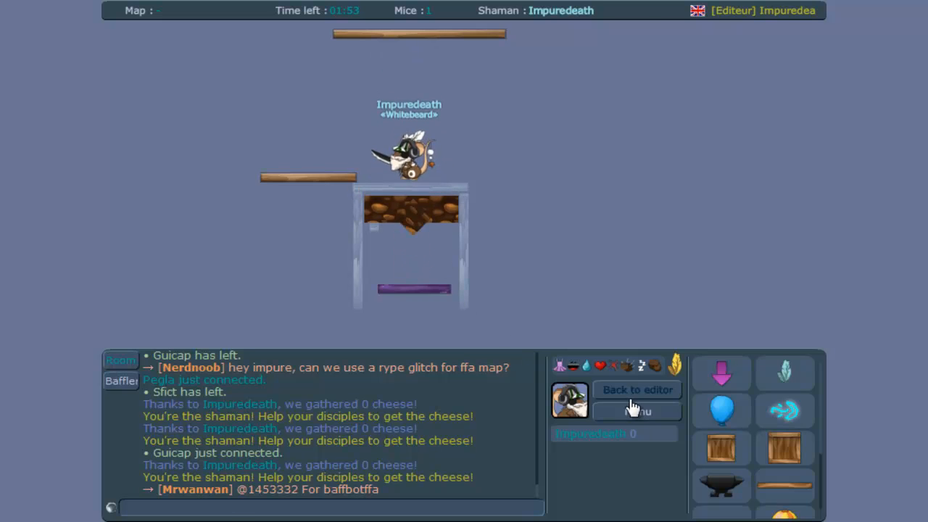
{"action": "left_click", "coordinate": [630, 397]}
Step: Inspect the raised trampoline's properties and test-run the contraption with repeated mouse jumps between the cloud frame and the upper plank
{"action": "left_click", "coordinate": [433, 287]}
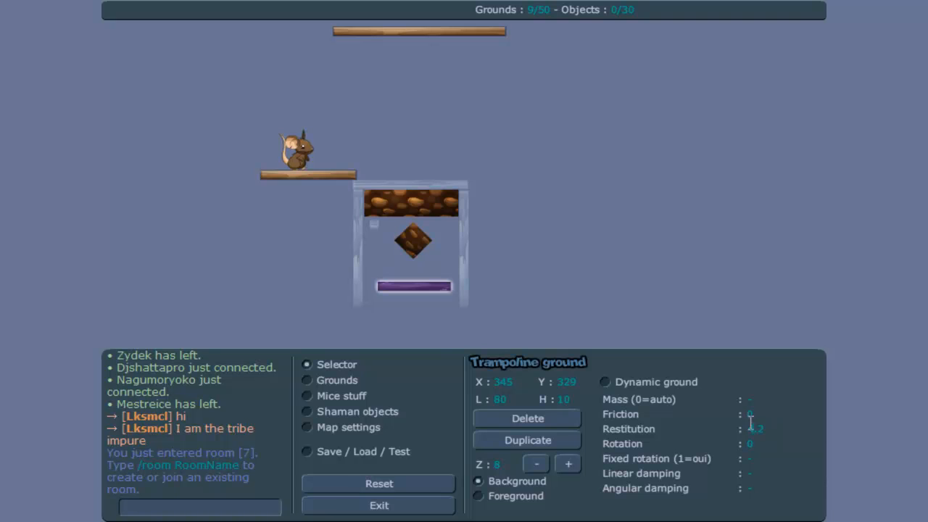
{"action": "left_click", "coordinate": [408, 452]}
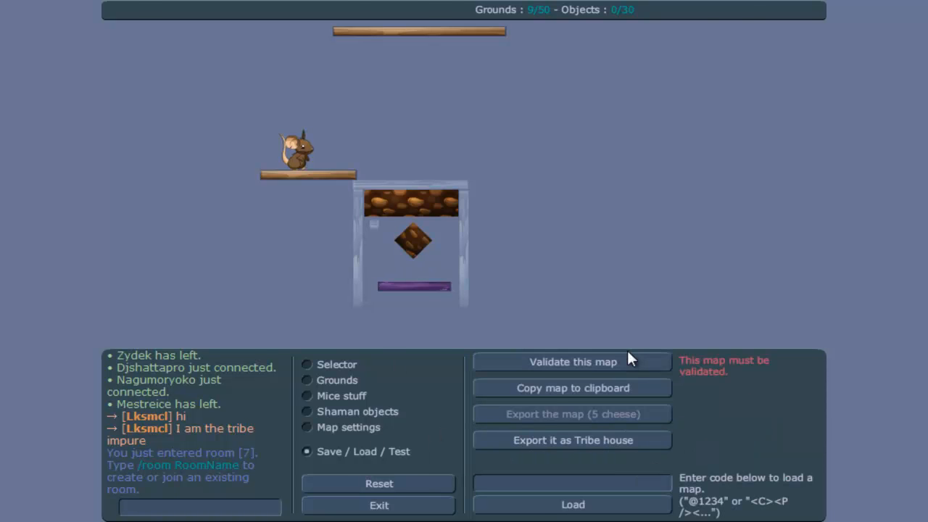
{"action": "left_click", "coordinate": [628, 357]}
{"action": "key", "text": "Right"}
{"action": "key", "text": "Up"}
{"action": "key", "text": "Up"}
{"action": "key", "text": "Left"}
{"action": "key", "text": "Up"}
{"action": "key", "text": "Right"}
{"action": "key", "text": "Left"}
{"action": "key", "text": "Right"}
{"action": "key", "text": "Up"}
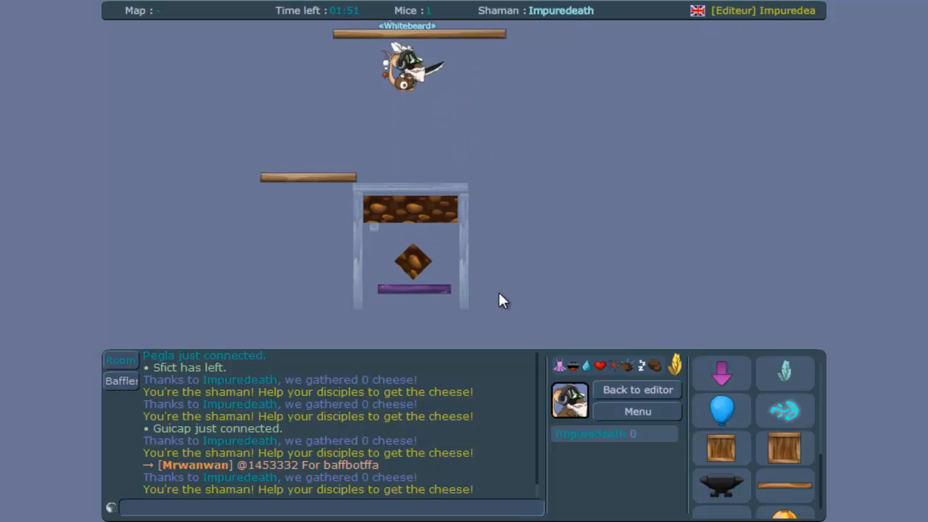
{"action": "key", "text": "Up"}
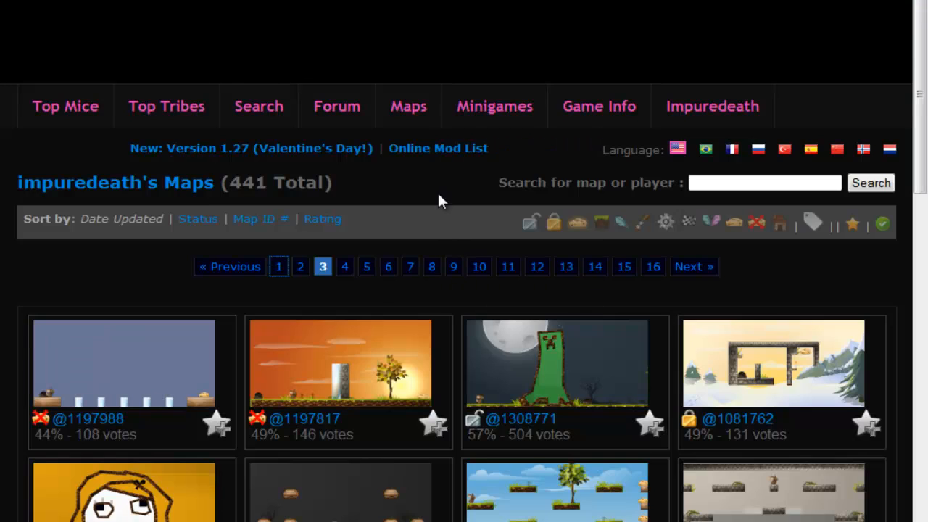
Step: Switch to the map database website and browse the author's map listing, including pages 1 and 2
{"action": "scroll", "coordinate": [437, 191], "scroll_direction": "down", "scroll_amount": 3}
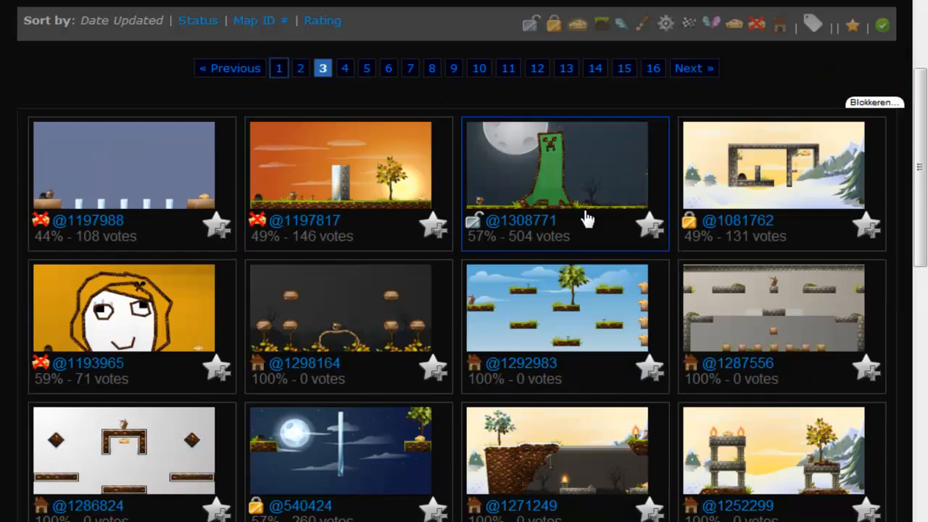
{"action": "scroll", "coordinate": [587, 219], "scroll_direction": "down", "scroll_amount": 4}
{"action": "scroll", "coordinate": [619, 218], "scroll_direction": "up", "scroll_amount": 5}
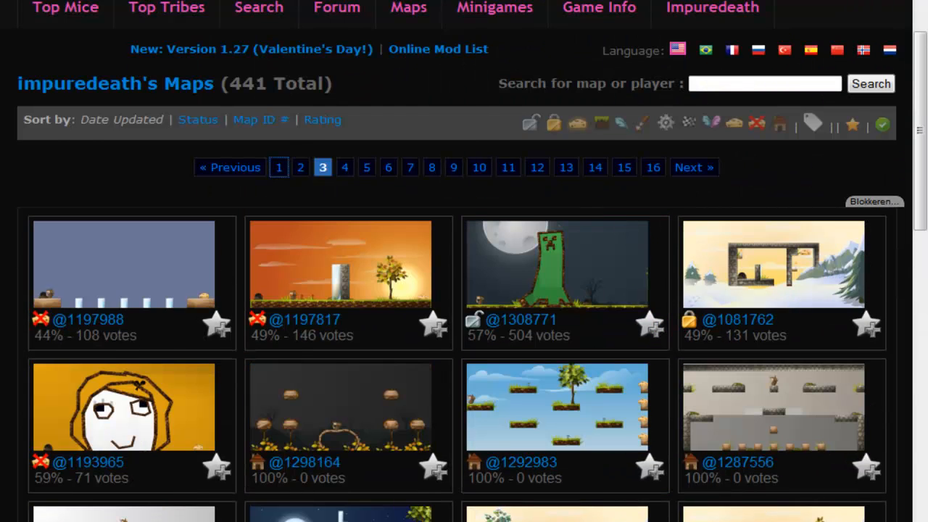
{"action": "scroll", "coordinate": [283, 222], "scroll_direction": "down", "scroll_amount": 5}
{"action": "scroll", "coordinate": [762, 367], "scroll_direction": "down", "scroll_amount": 5}
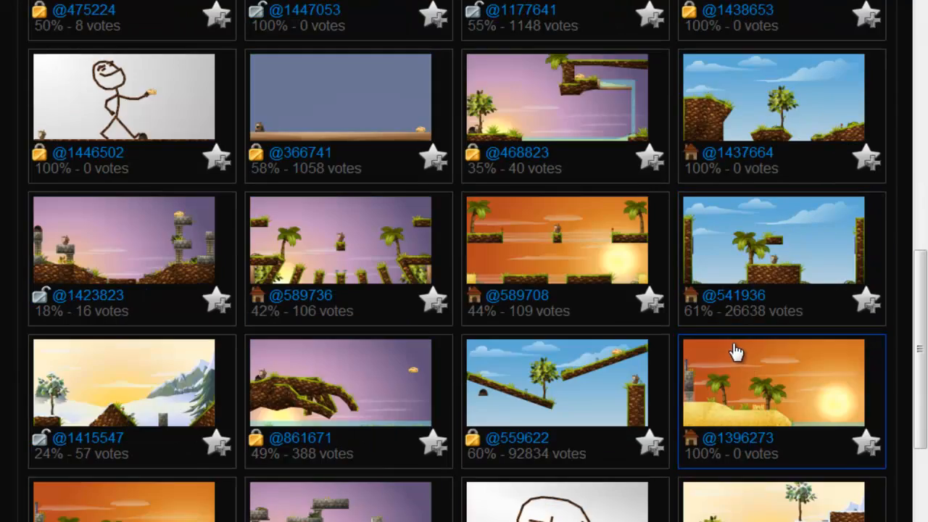
{"action": "scroll", "coordinate": [735, 351], "scroll_direction": "down", "scroll_amount": 3}
{"action": "scroll", "coordinate": [510, 394], "scroll_direction": "up", "scroll_amount": 10}
{"action": "scroll", "coordinate": [504, 401], "scroll_direction": "down", "scroll_amount": 10}
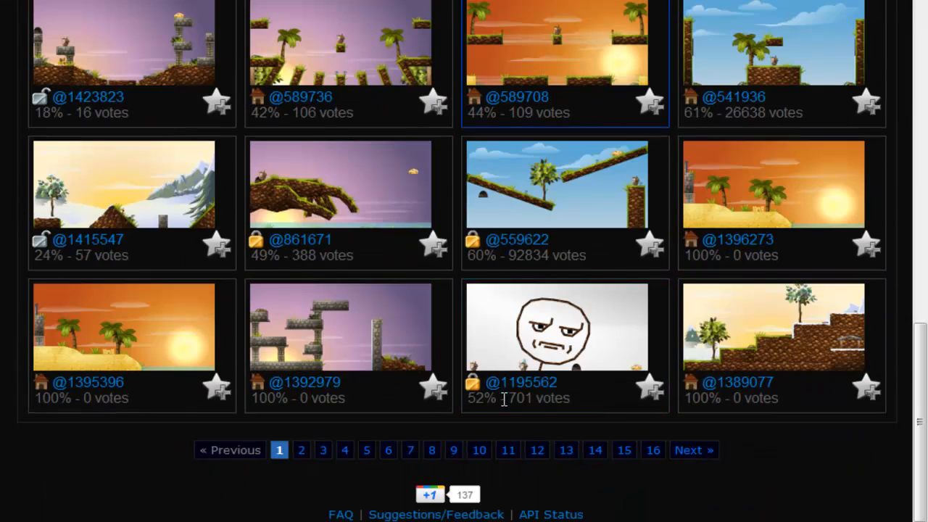
{"action": "left_click", "coordinate": [301, 452]}
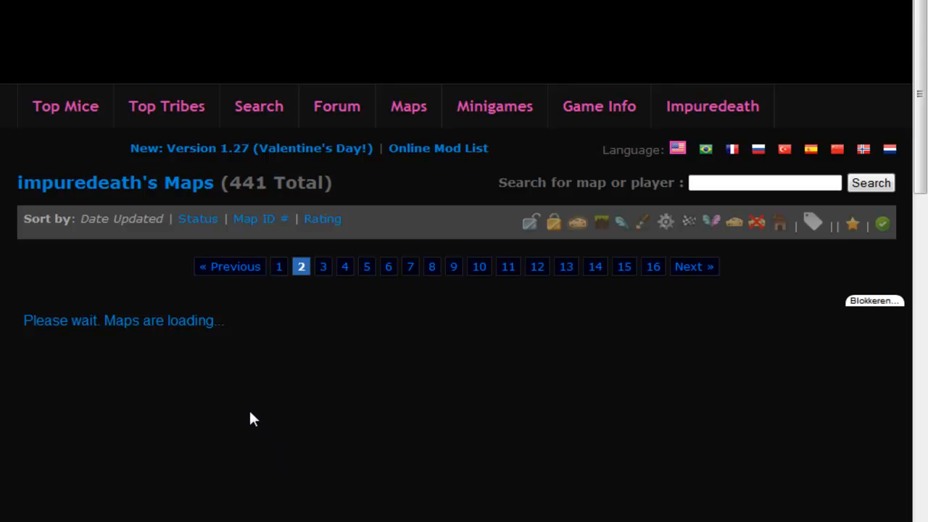
{"action": "scroll", "coordinate": [269, 400], "scroll_direction": "down", "scroll_amount": 3}
{"action": "scroll", "coordinate": [403, 319], "scroll_direction": "down", "scroll_amount": 3}
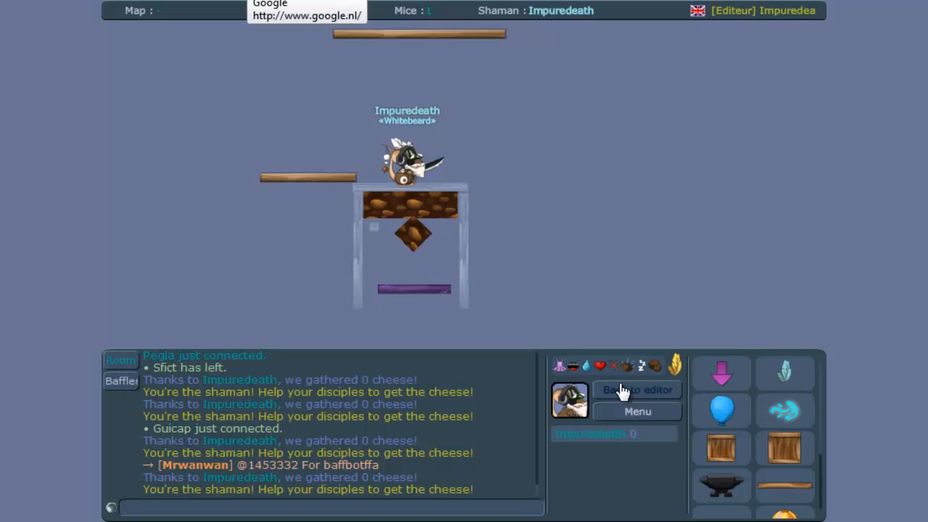
{"action": "left_click", "coordinate": [631, 389]}
{"action": "left_click", "coordinate": [354, 459]}
{"action": "left_click", "coordinate": [565, 483]}
{"action": "type", "text": "@1345662"}
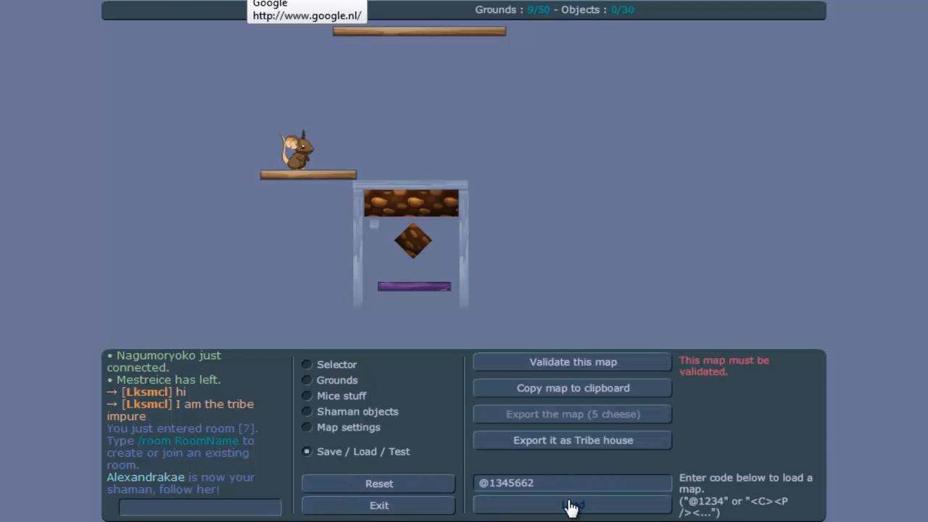
{"action": "left_click", "coordinate": [573, 505]}
Step: Copy the map to the clipboard and load it back from the pasted code
{"action": "left_click", "coordinate": [412, 452]}
{"action": "left_click", "coordinate": [589, 382]}
{"action": "left_click", "coordinate": [586, 481]}
{"action": "key", "text": "ctrl+v"}
{"action": "left_click", "coordinate": [578, 505]}
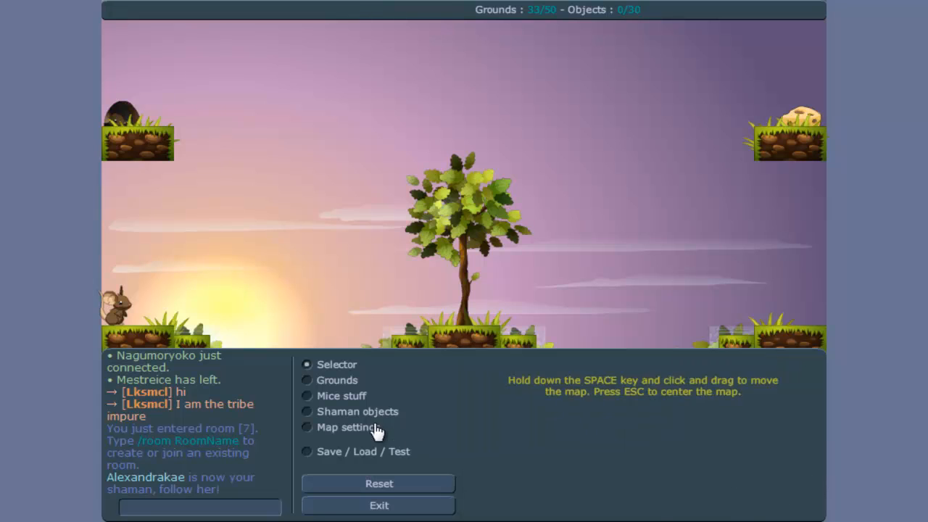
Step: Test-run the loaded tree map, bringing the mouse from its spawn over the tree to the cheese platform, and return to the editor
{"action": "left_click", "coordinate": [373, 451]}
{"action": "left_click", "coordinate": [615, 365]}
{"action": "key", "text": "Right"}
{"action": "key", "text": "Down"}
{"action": "key", "text": "Up"}
{"action": "key", "text": "Right"}
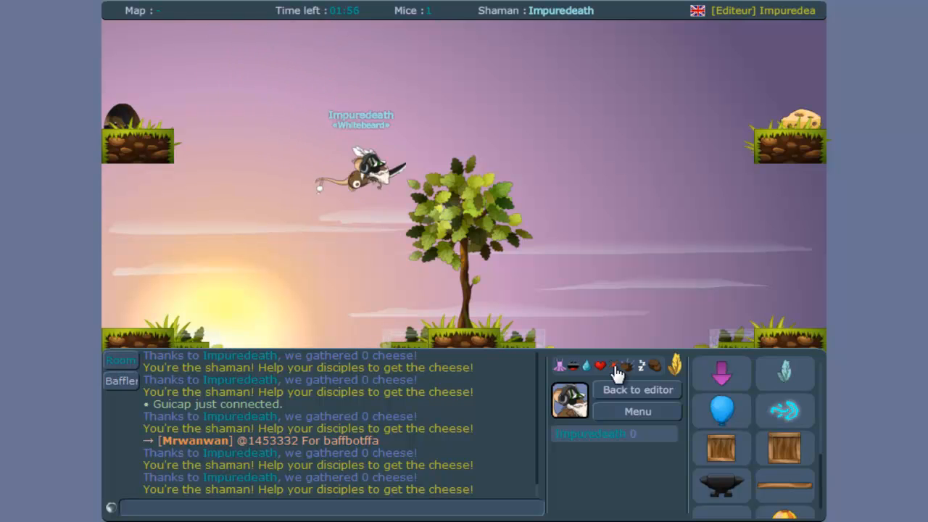
{"action": "key", "text": "Up"}
{"action": "key", "text": "Right"}
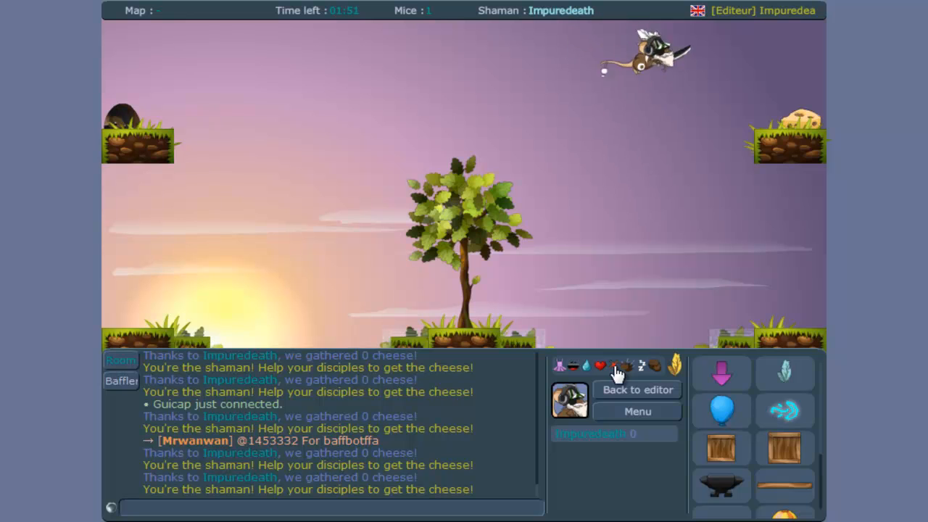
{"action": "key", "text": "Left"}
{"action": "key", "text": "Right"}
{"action": "key", "text": "Left"}
{"action": "key", "text": "Right"}
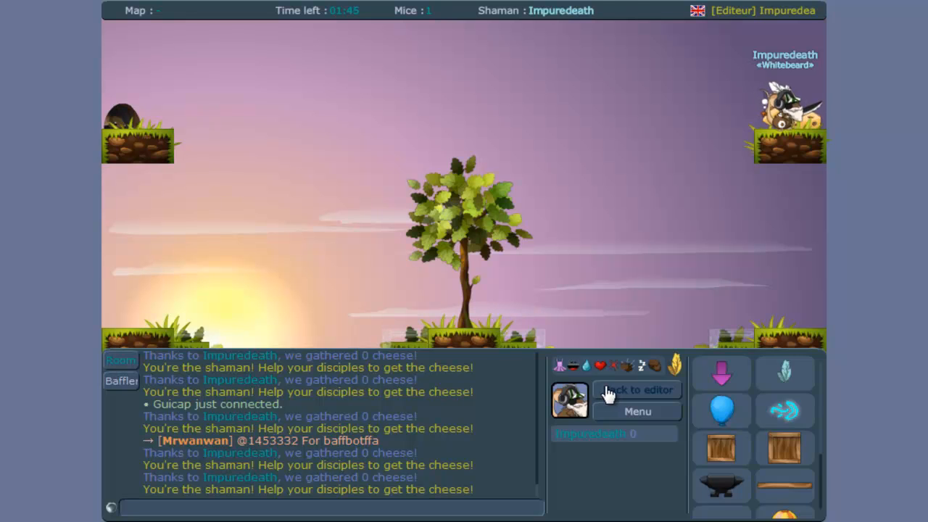
{"action": "left_click", "coordinate": [606, 389]}
Step: Look through the forum thread and the website's map listing for a map code, and load another map into the editor
{"action": "left_click", "coordinate": [379, 461]}
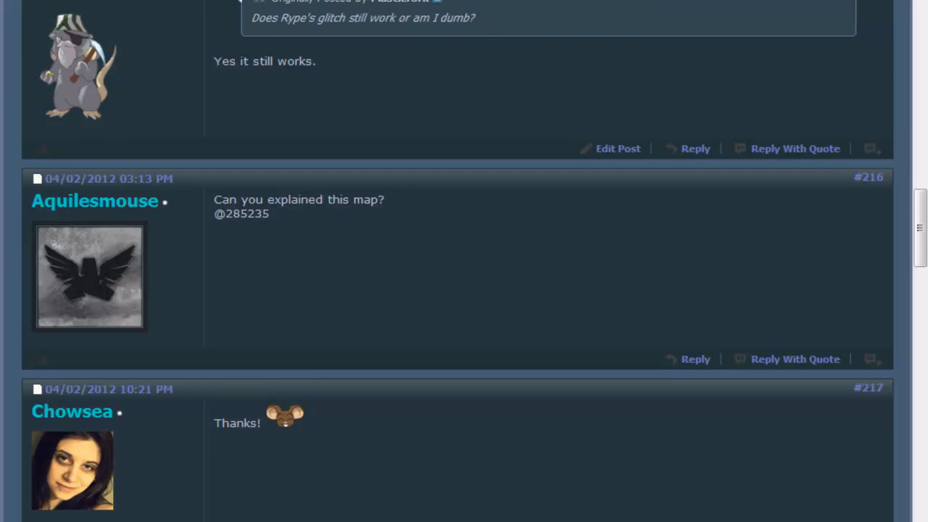
{"action": "scroll", "coordinate": [586, 215], "scroll_direction": "down", "scroll_amount": 5}
{"action": "scroll", "coordinate": [586, 215], "scroll_direction": "down", "scroll_amount": 15}
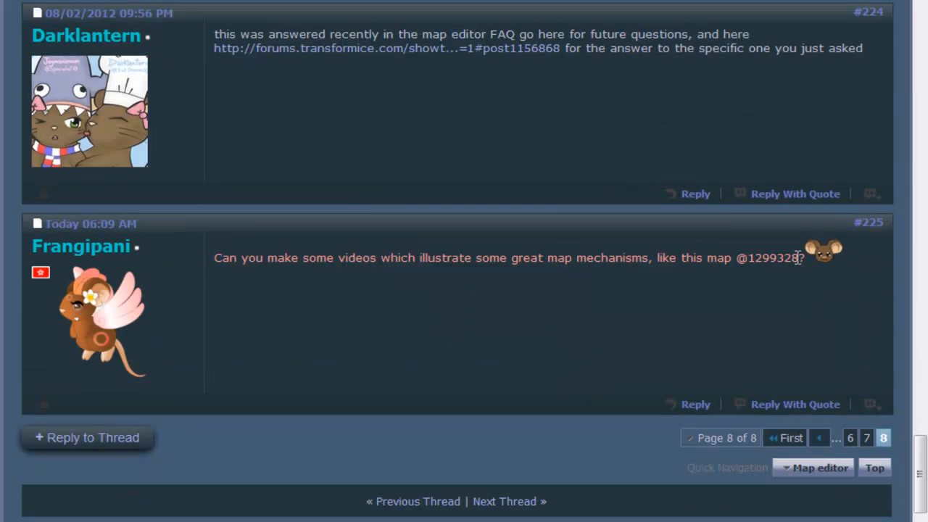
{"action": "left_click_drag", "start_coordinate": [798, 258], "coordinate": [755, 264]}
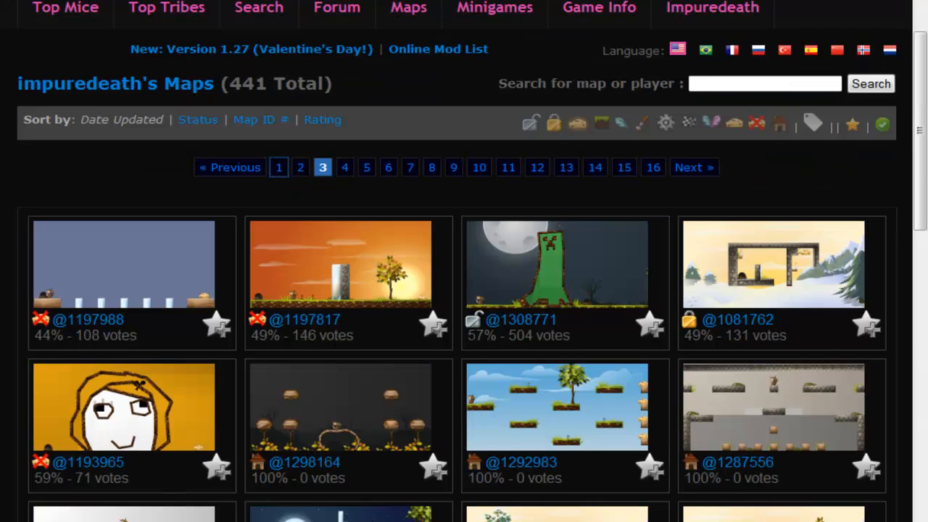
{"action": "scroll", "coordinate": [573, 215], "scroll_direction": "down", "scroll_amount": 5}
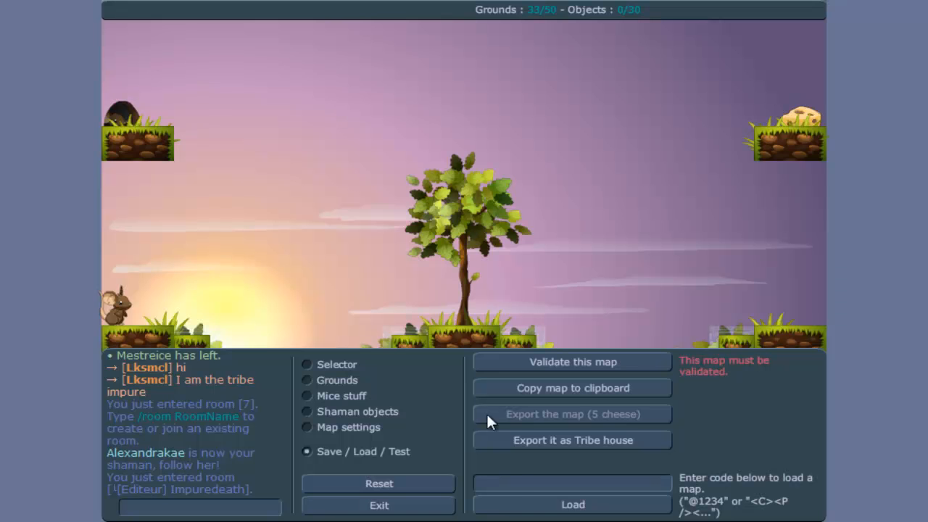
{"action": "left_click", "coordinate": [546, 507]}
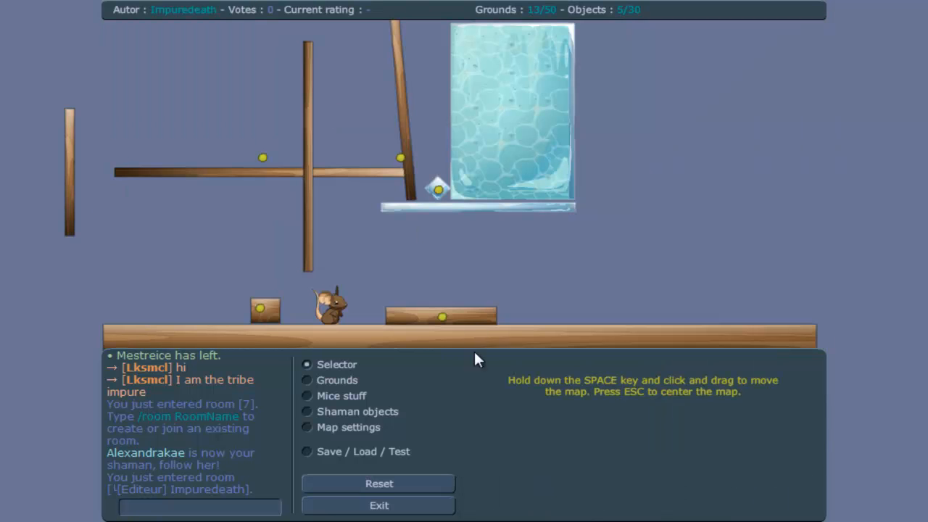
{"action": "left_click", "coordinate": [390, 455]}
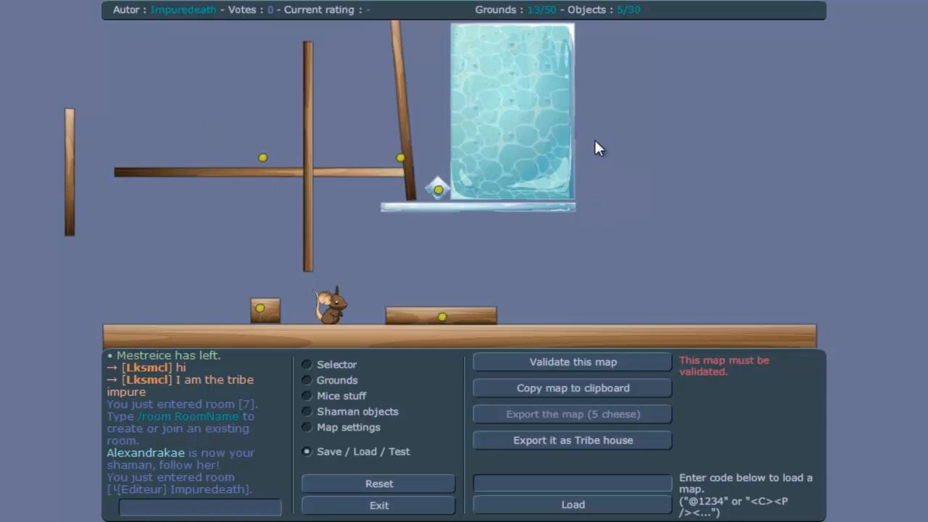
{"action": "left_click_drag", "start_coordinate": [595, 139], "coordinate": [582, 340]}
{"action": "left_click_drag", "start_coordinate": [600, 87], "coordinate": [613, 272]}
{"action": "left_click_drag", "start_coordinate": [585, 196], "coordinate": [598, 52]}
{"action": "left_click_drag", "start_coordinate": [627, 340], "coordinate": [615, 137]}
{"action": "left_click_drag", "start_coordinate": [580, 297], "coordinate": [603, 159]}
Step: Test-run the loaded map and move the mouse left over the small wooden block, turning back toward it
{"action": "left_click", "coordinate": [346, 365]}
{"action": "left_click", "coordinate": [355, 456]}
{"action": "left_click", "coordinate": [609, 361]}
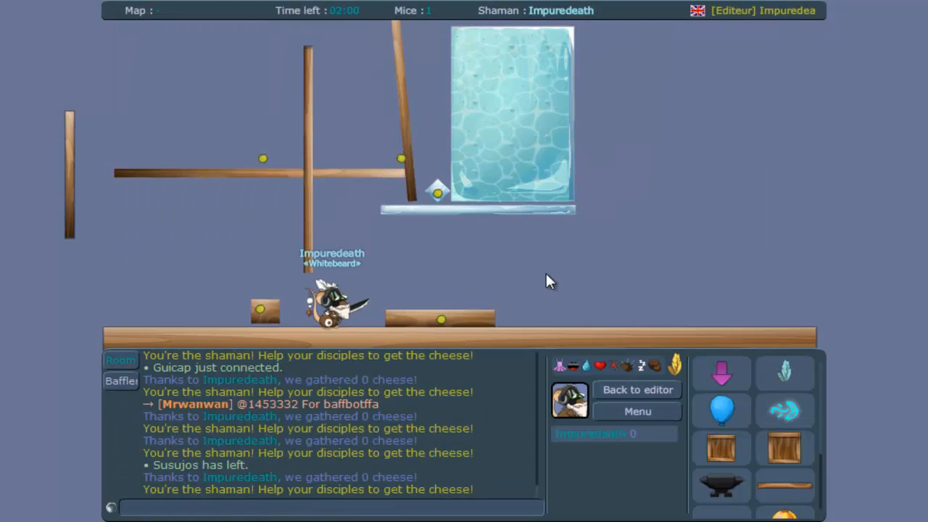
{"action": "key", "text": "Left"}
{"action": "key", "text": "Right"}
{"action": "key", "text": "Up"}
{"action": "key", "text": "Right"}
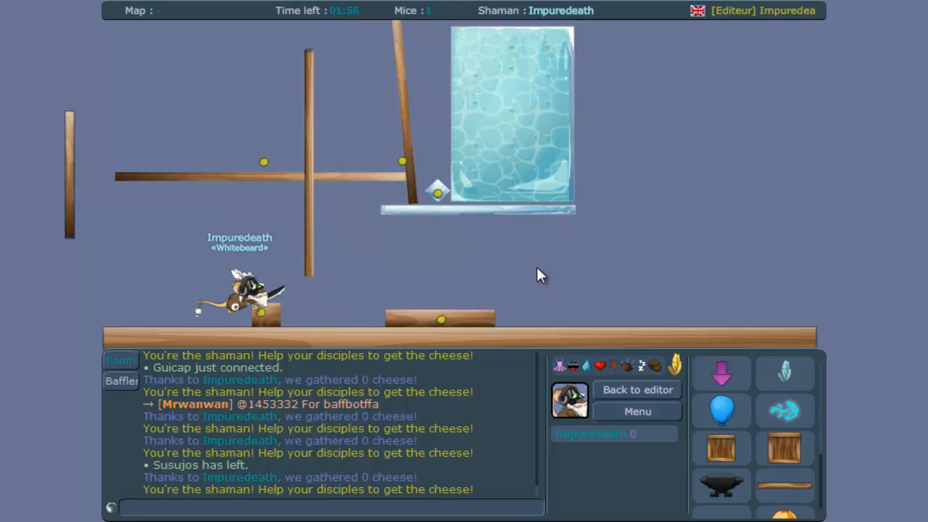
Step: Jump the mouse around the small wooden block and across toward the long low platform
{"action": "key", "text": "Up"}
{"action": "key", "text": "Left"}
{"action": "key", "text": "Up"}
{"action": "key", "text": "Right"}
{"action": "key", "text": "Left"}
{"action": "key", "text": "Up"}
{"action": "key", "text": "Up"}
{"action": "key", "text": "Right"}
{"action": "key", "text": "Up"}
{"action": "key", "text": "Up"}
{"action": "key", "text": "Right"}
{"action": "key", "text": "Up"}
{"action": "key", "text": "Right"}
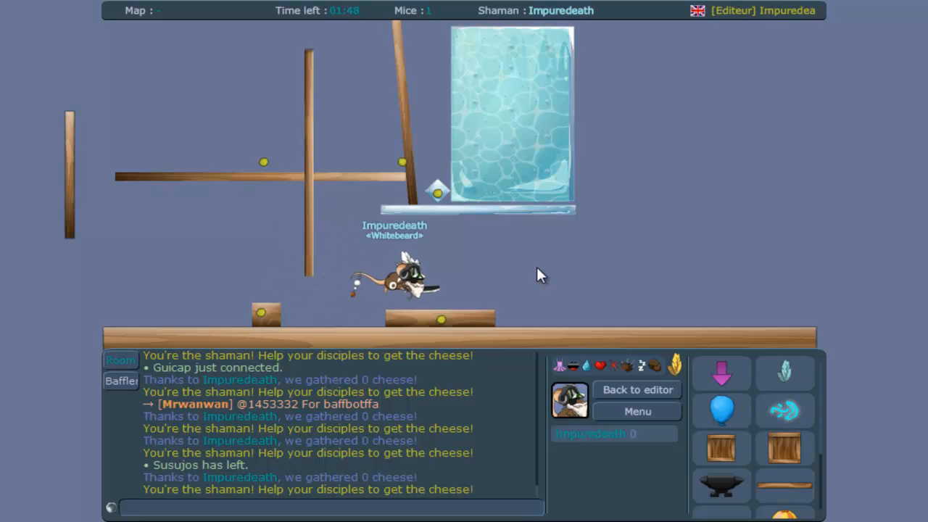
Step: Bring the mouse onto the long low platform and jump back and forth on it to move the linked planks
{"action": "key", "text": "Up"}
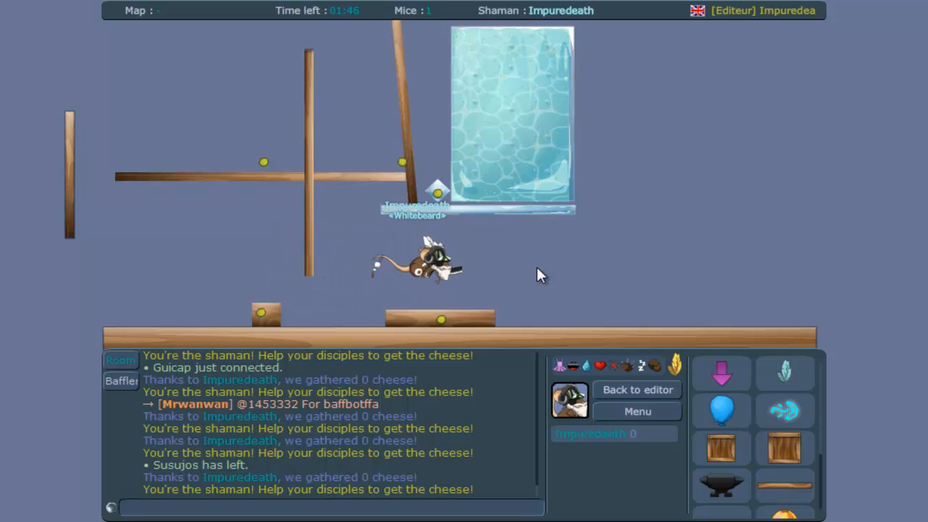
{"action": "key", "text": "Right"}
{"action": "key", "text": "Right"}
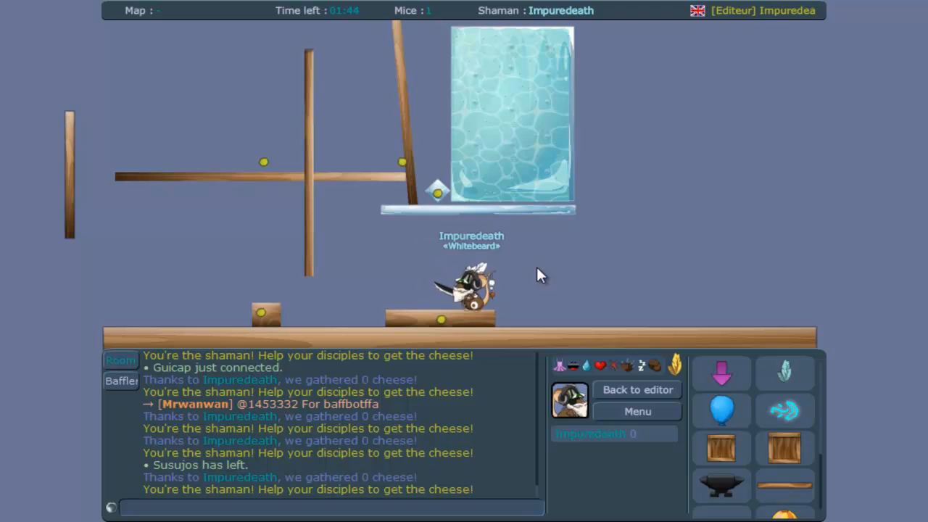
{"action": "key", "text": "Left"}
{"action": "key", "text": "Up"}
{"action": "key", "text": "Left"}
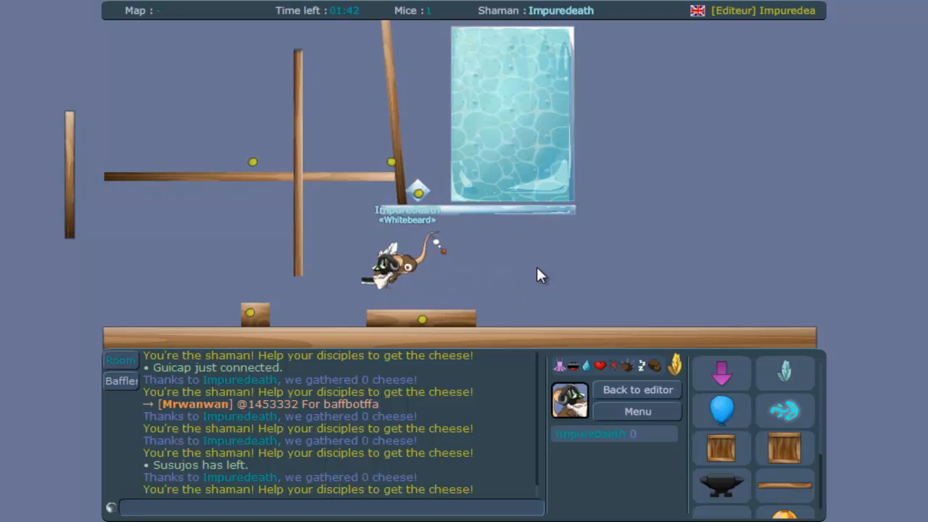
{"action": "key", "text": "Left"}
{"action": "key", "text": "Right"}
{"action": "key", "text": "Up"}
{"action": "key", "text": "Up"}
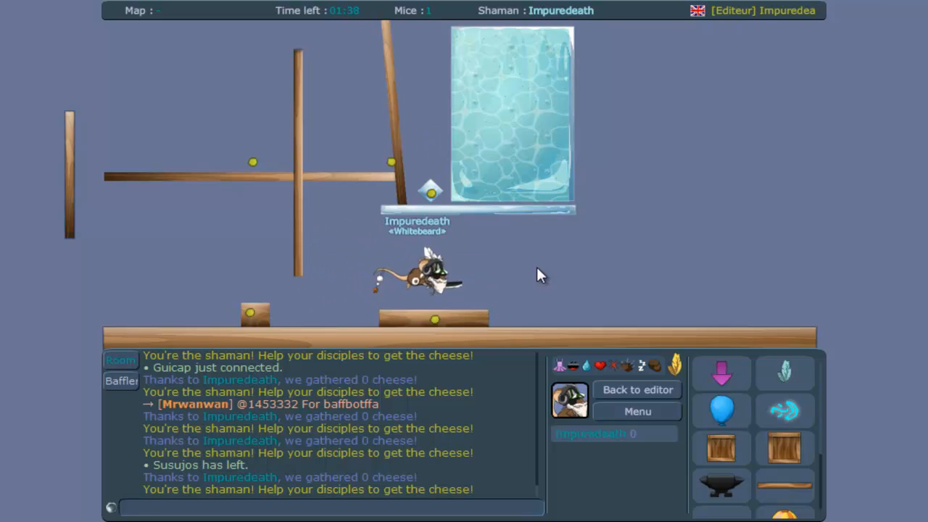
Step: Take the mouse past the long platform onto the open ground and jump back toward the platform
{"action": "key", "text": "Left"}
{"action": "key", "text": "Up"}
{"action": "key", "text": "Right"}
{"action": "key", "text": "Up"}
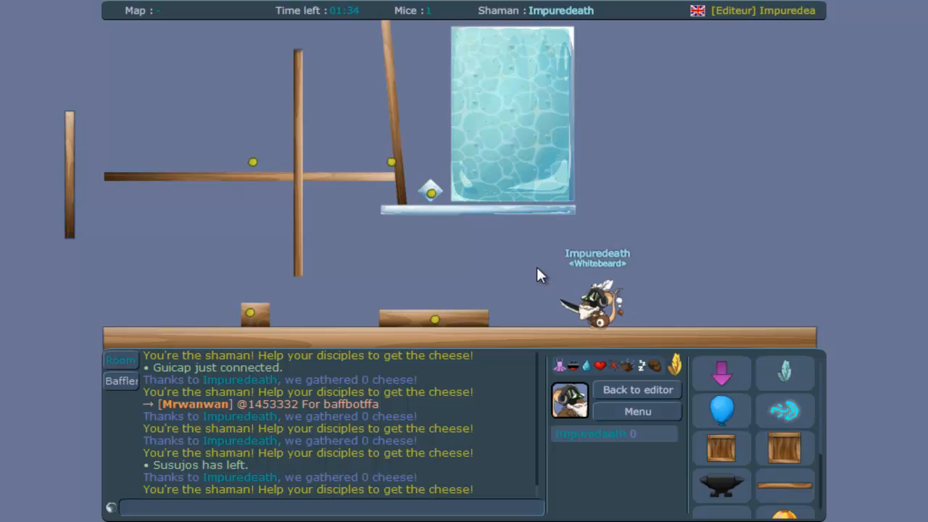
{"action": "key", "text": "Right"}
{"action": "key", "text": "Left"}
{"action": "key", "text": "Up"}
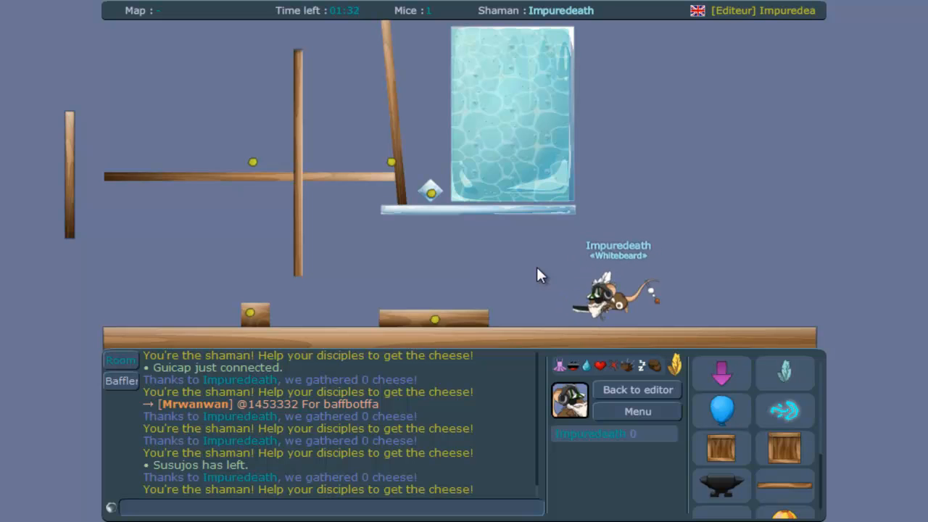
{"action": "key", "text": "Left"}
{"action": "key", "text": "Up"}
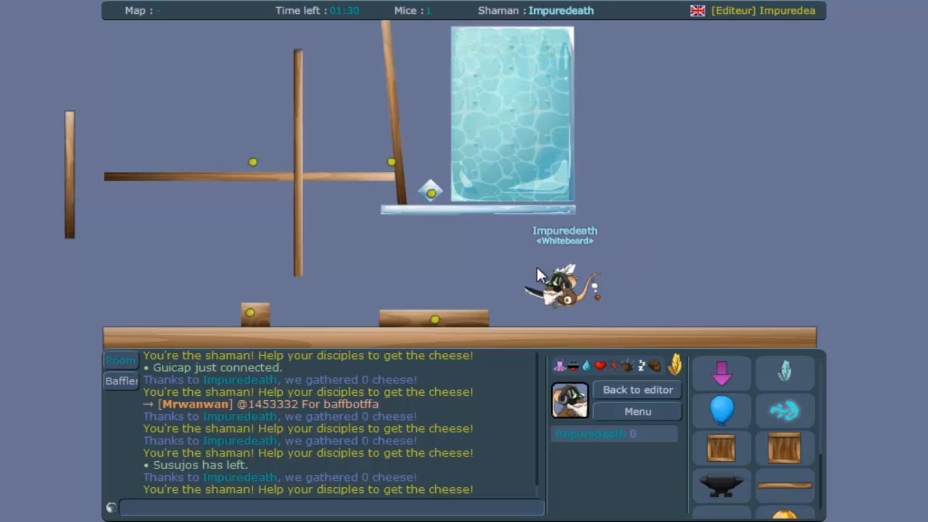
Step: End the test run and place the water ground back over the ice block at X 454, Y 129
{"action": "left_click", "coordinate": [636, 390]}
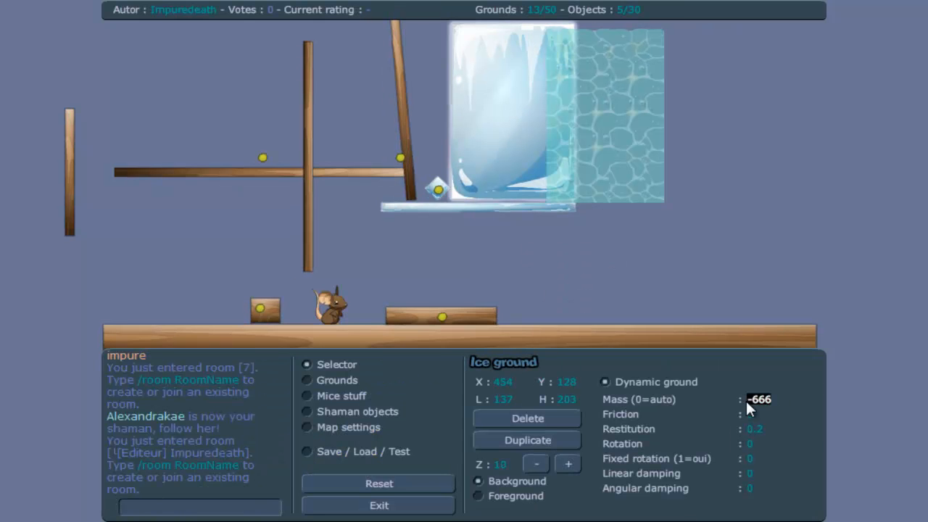
{"action": "left_click_drag", "start_coordinate": [594, 128], "coordinate": [501, 124]}
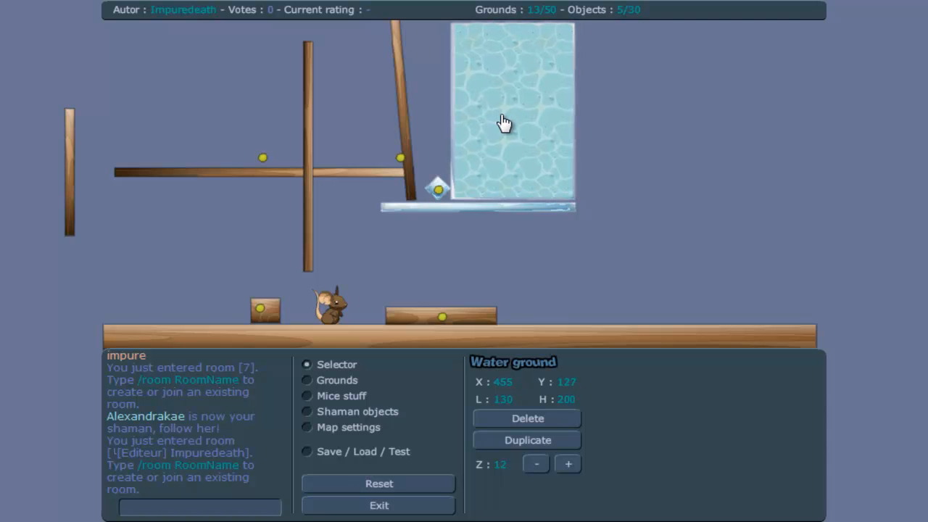
{"action": "left_click_drag", "start_coordinate": [504, 124], "coordinate": [503, 127]}
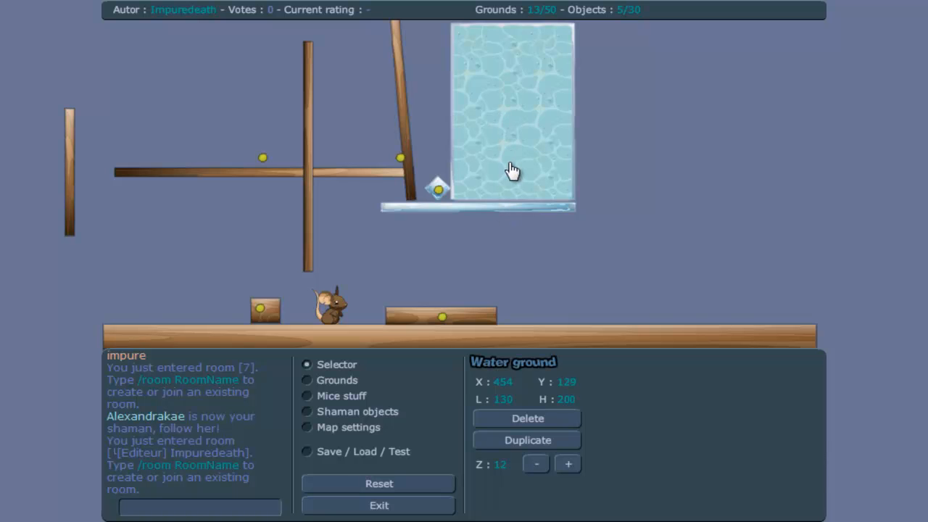
Step: Test-run the map, pushing the small wooden block right to raise the long platform, and return to the editor
{"action": "left_click", "coordinate": [374, 452]}
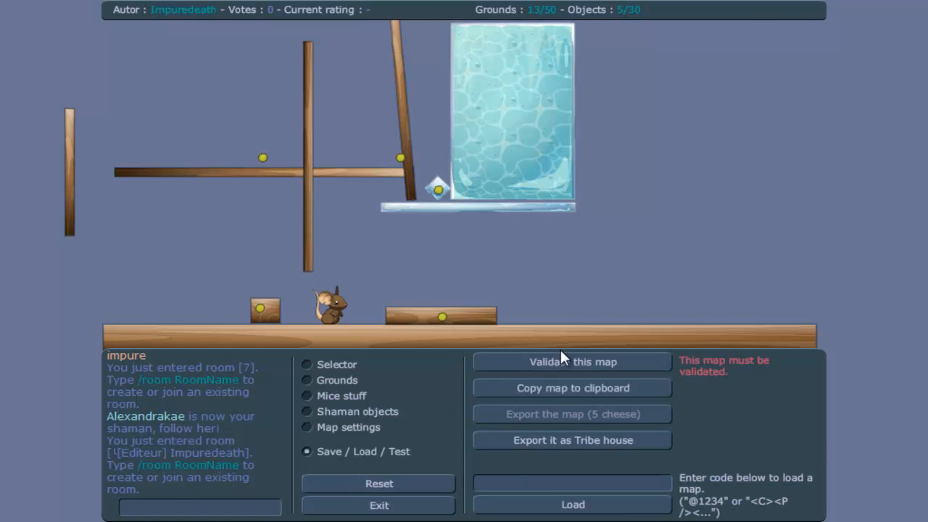
{"action": "left_click", "coordinate": [561, 359]}
{"action": "key", "text": "Left"}
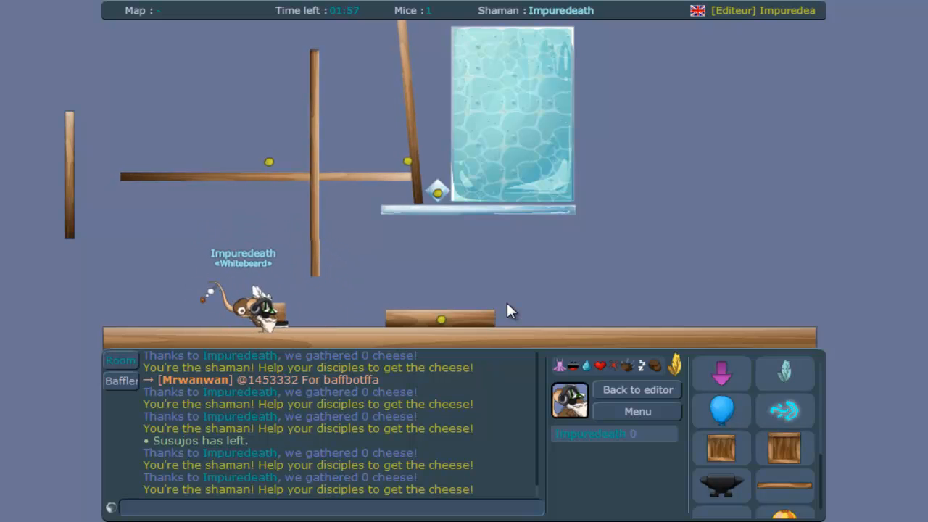
{"action": "key", "text": "Right"}
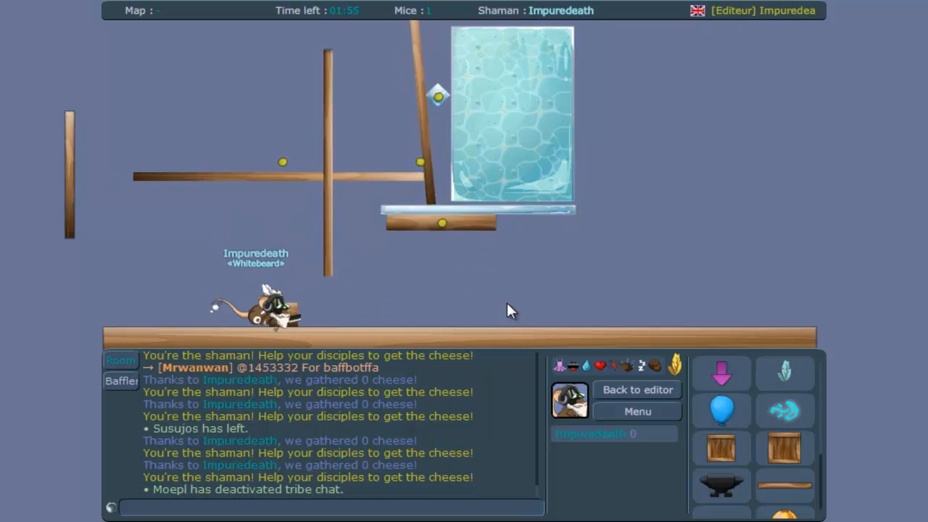
{"action": "key", "text": "Right"}
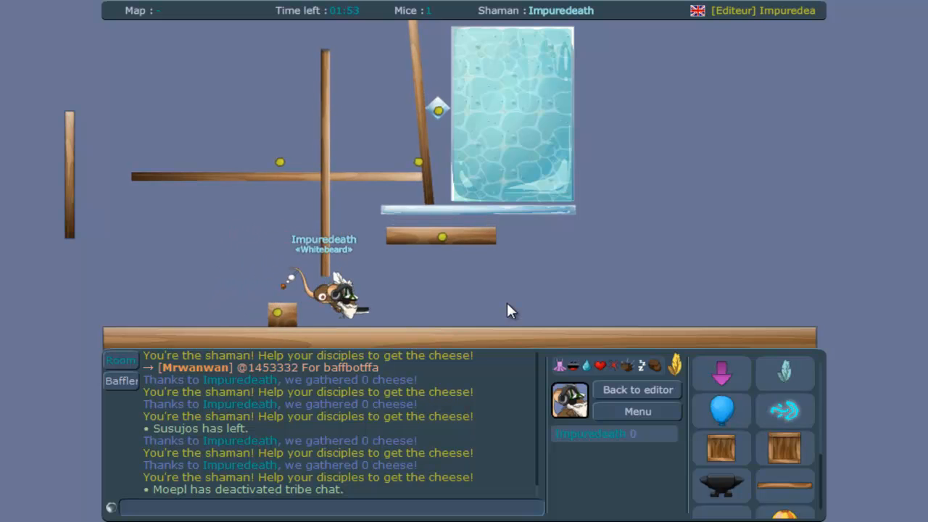
{"action": "left_click", "coordinate": [645, 390]}
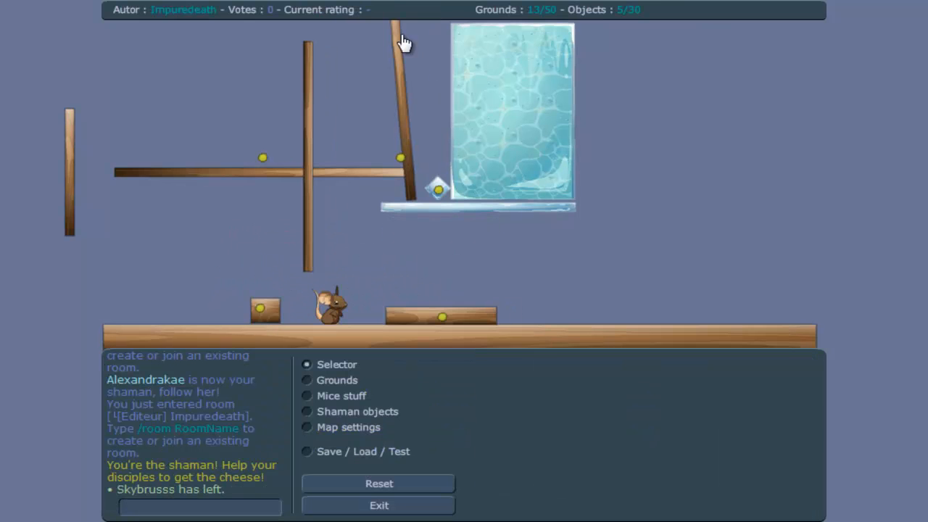
Step: Inspect the ice ground's properties, then start another test run and push the small block back and forth to move the platform
{"action": "left_click", "coordinate": [456, 84]}
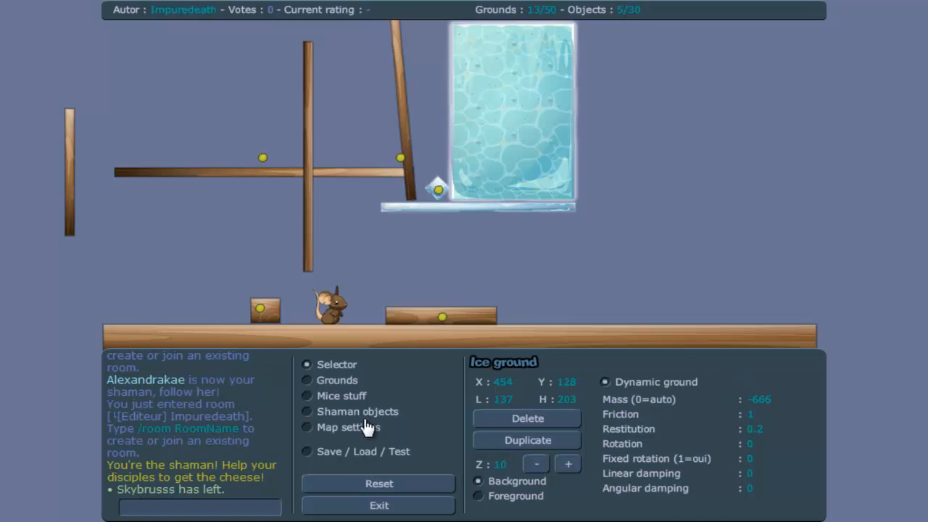
{"action": "left_click", "coordinate": [307, 451]}
{"action": "left_click", "coordinate": [584, 363]}
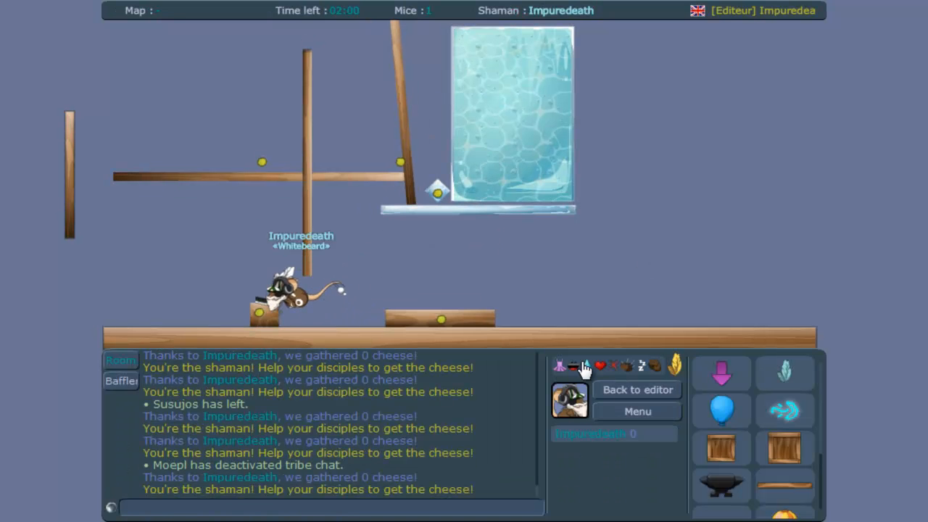
{"action": "key", "text": "Right"}
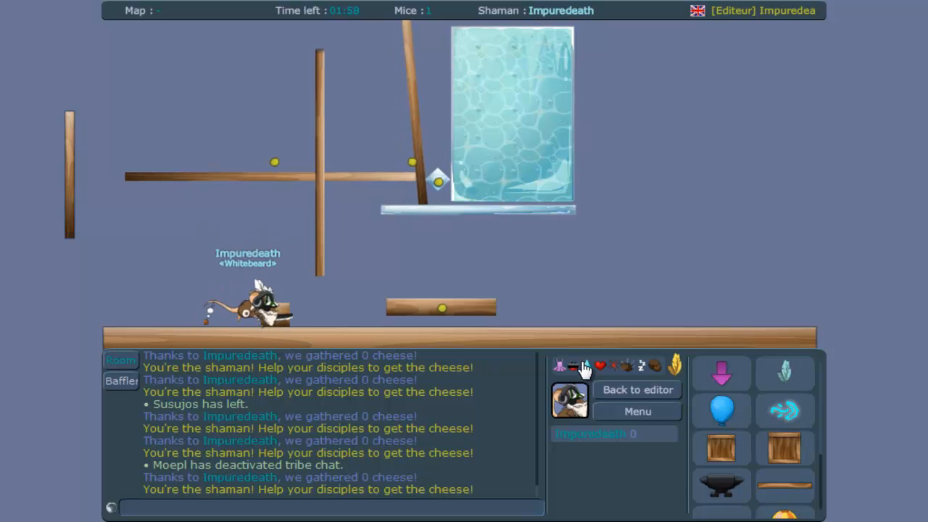
{"action": "key", "text": "Up"}
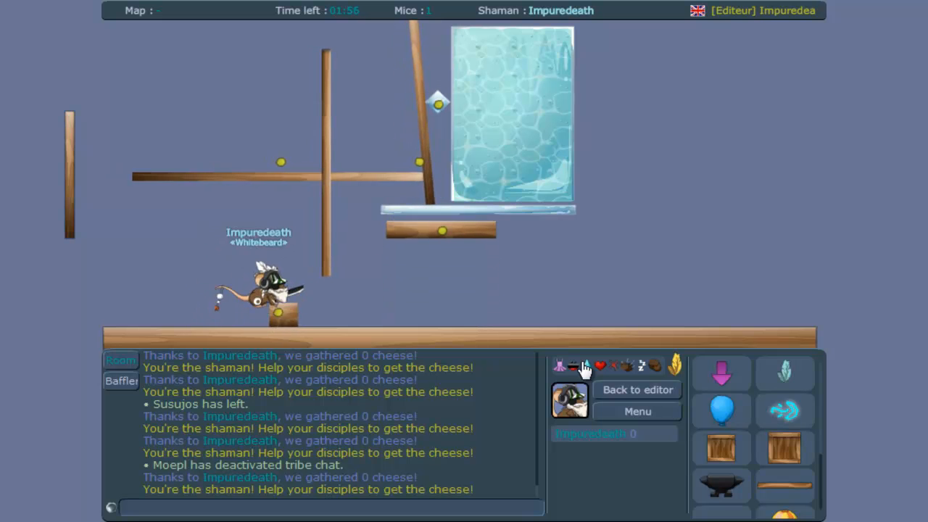
{"action": "key", "text": "Left"}
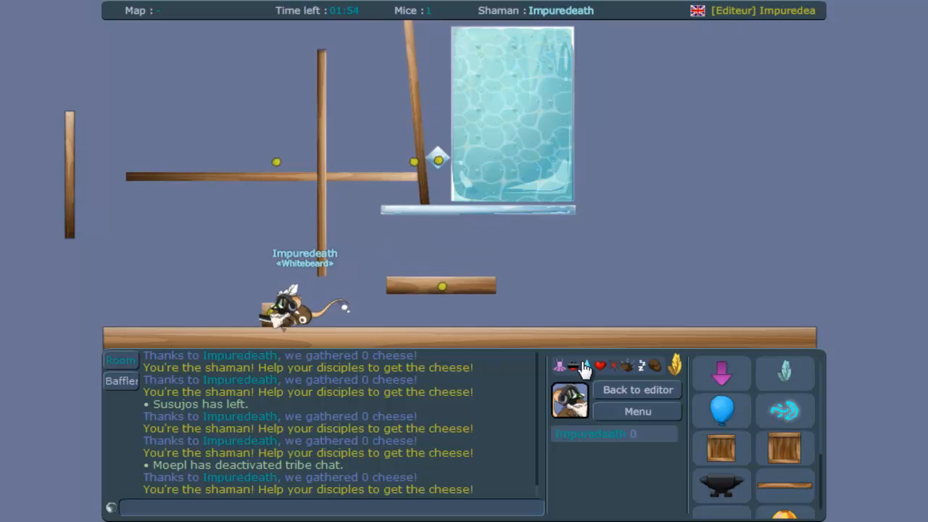
{"action": "key", "text": "Right"}
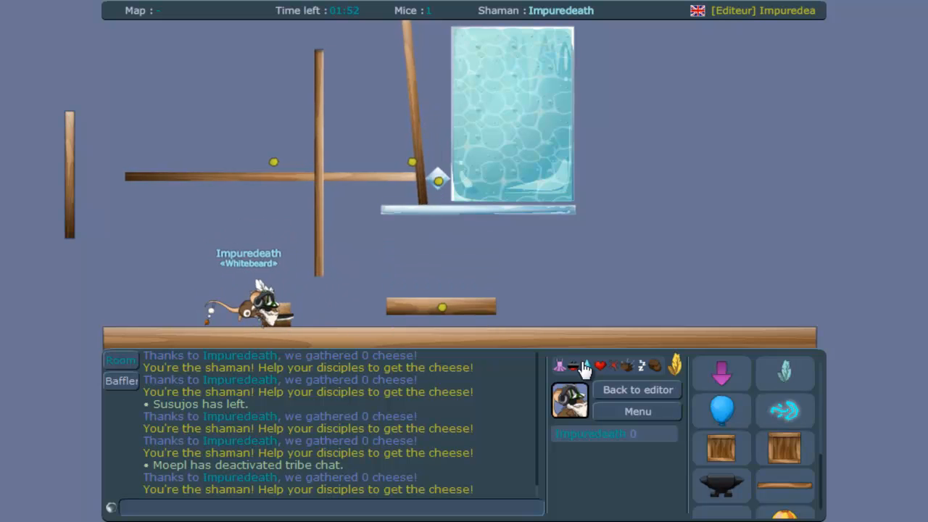
Step: Jump the mouse around the small block and carry on past the raised platform to its far side
{"action": "key", "text": "Up"}
{"action": "key", "text": "Left"}
{"action": "key", "text": "Up"}
{"action": "key", "text": "Left"}
{"action": "key", "text": "Right"}
{"action": "key", "text": "Right"}
{"action": "key", "text": "Up"}
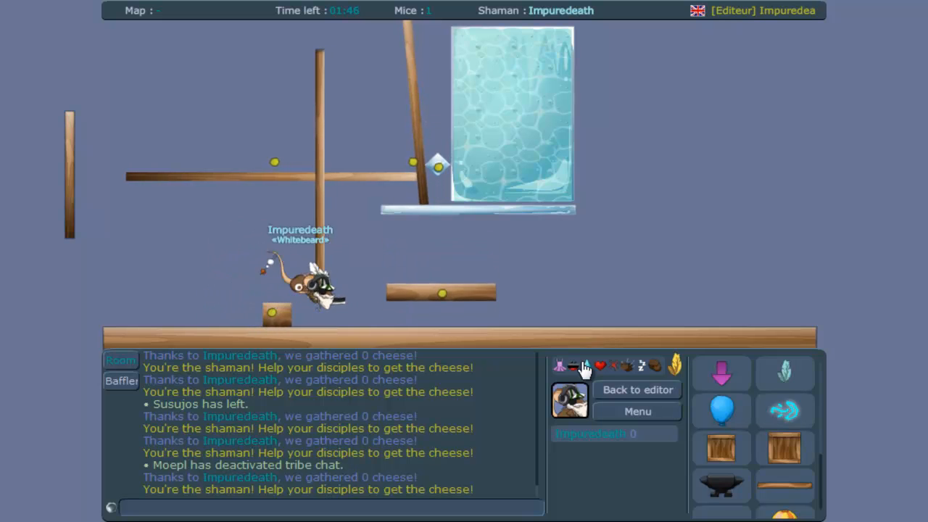
{"action": "key", "text": "Up"}
{"action": "key", "text": "Left"}
{"action": "key", "text": "Right"}
{"action": "key", "text": "Up"}
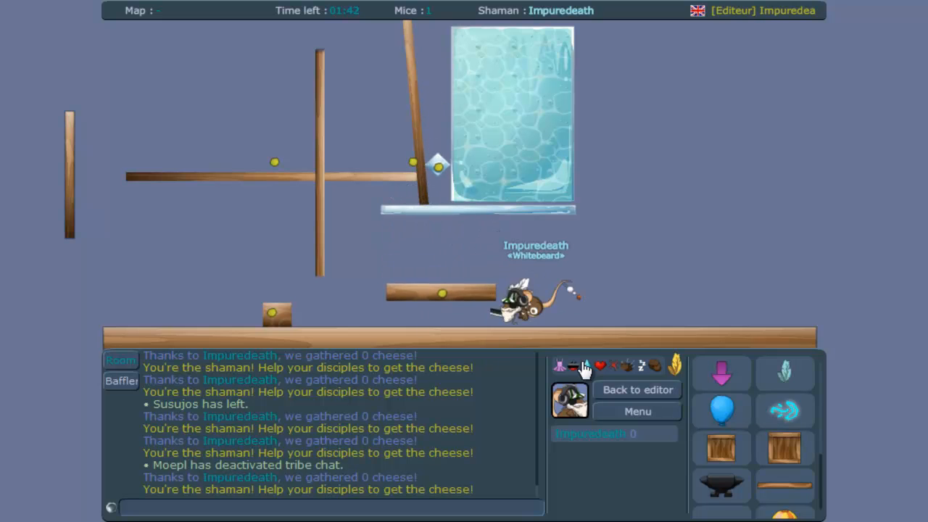
Step: Jump onto the long platform, shift it and the linked planks left, and return to the editor
{"action": "key", "text": "Left"}
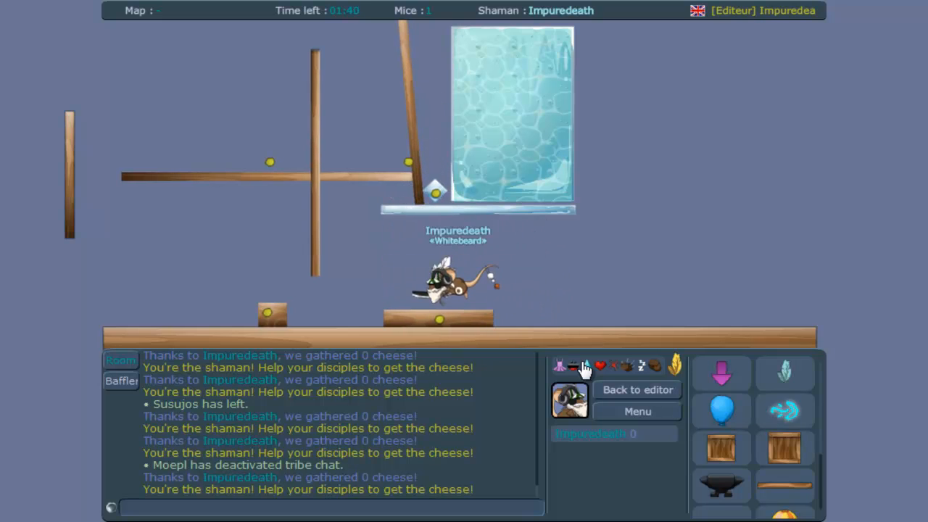
{"action": "key", "text": "Right"}
{"action": "key", "text": "Up"}
{"action": "key", "text": "Left"}
{"action": "key", "text": "Up"}
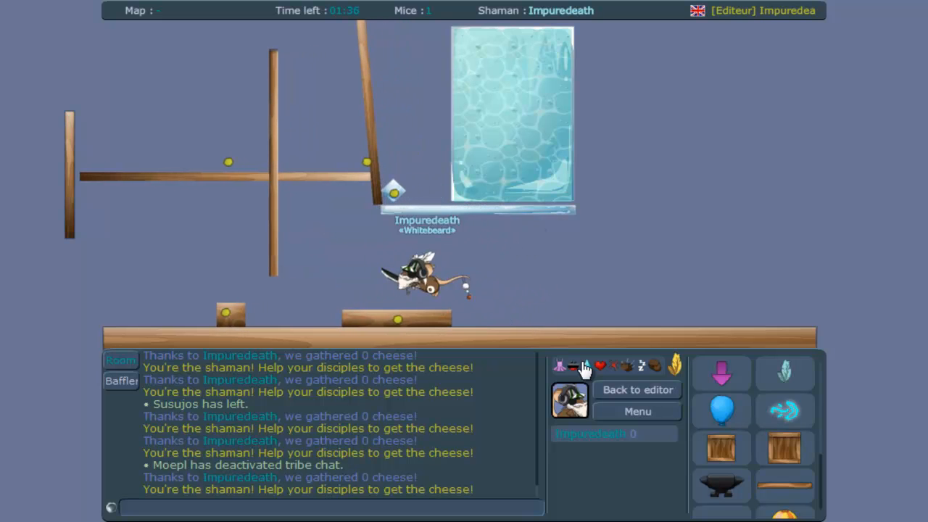
{"action": "left_click", "coordinate": [622, 392]}
Step: Set the rotation of the long horizontal plank, the vertical plank crossing it and the slanted plank to 0
{"action": "left_click", "coordinate": [304, 174]}
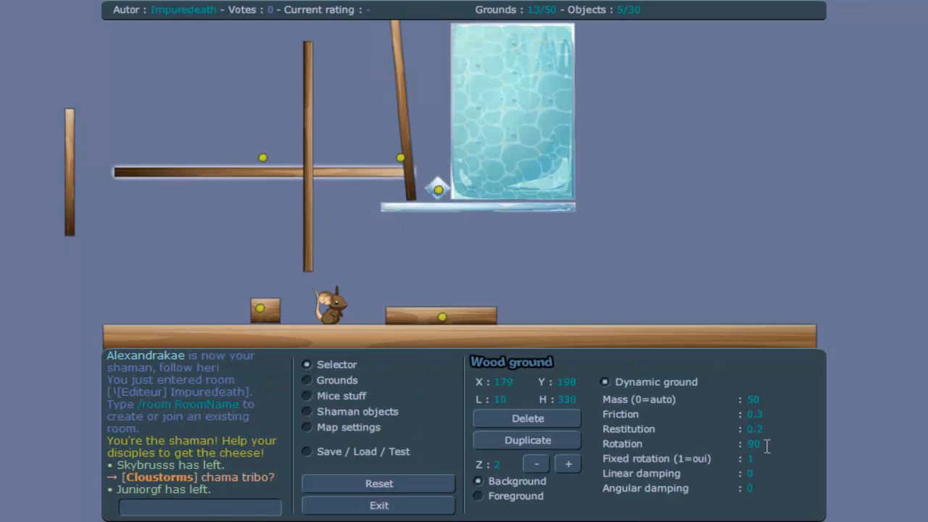
{"action": "type", "text": "90"}
{"action": "key", "text": "Return"}
{"action": "left_click", "coordinate": [308, 145]}
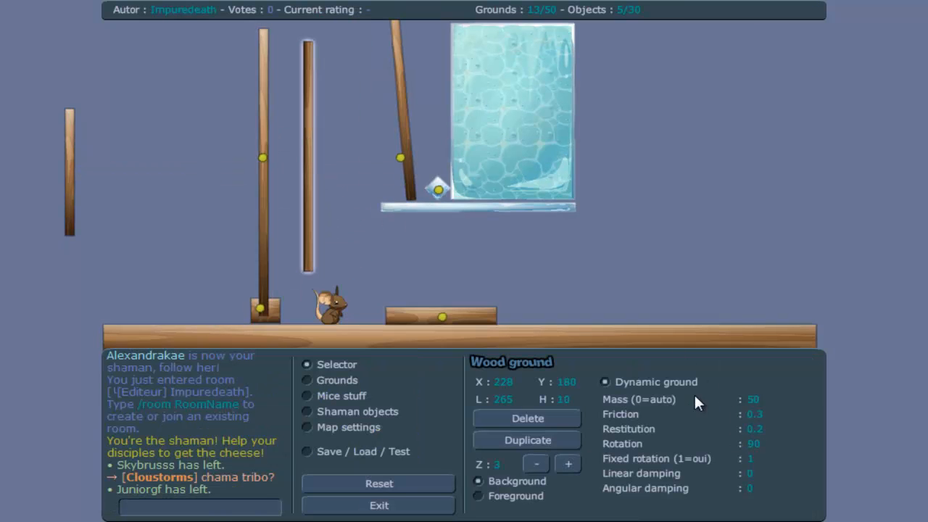
{"action": "left_click_drag", "start_coordinate": [767, 440], "coordinate": [746, 443]}
{"action": "type", "text": "0"}
{"action": "left_click", "coordinate": [404, 153]}
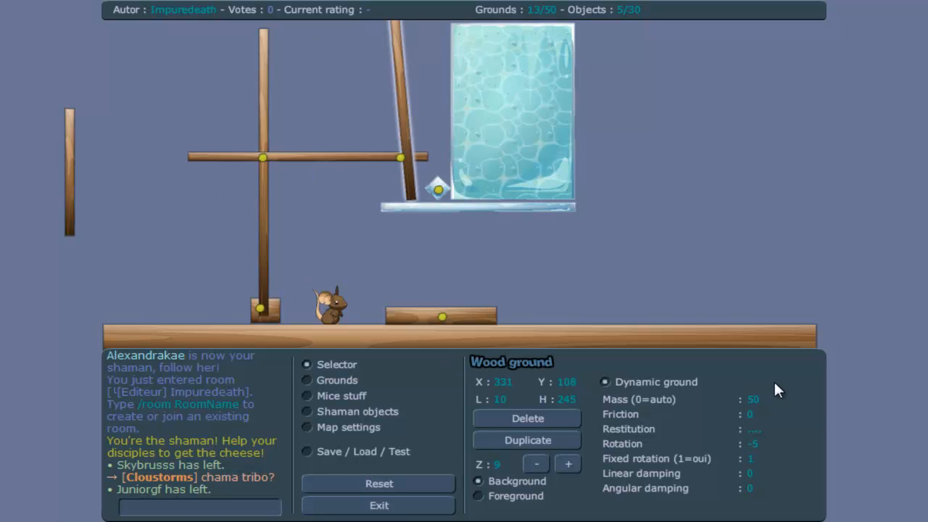
{"action": "type", "text": "0"}
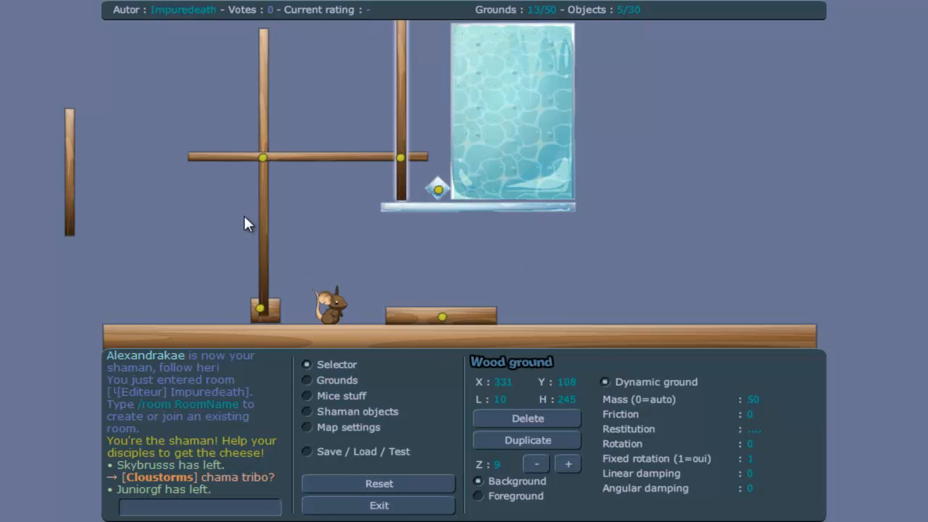
Step: Set the rotation of the crossing vertical plank to 90, the tall plank beside the ice to -5 and the horizontal plank to 90
{"action": "left_click", "coordinate": [265, 191]}
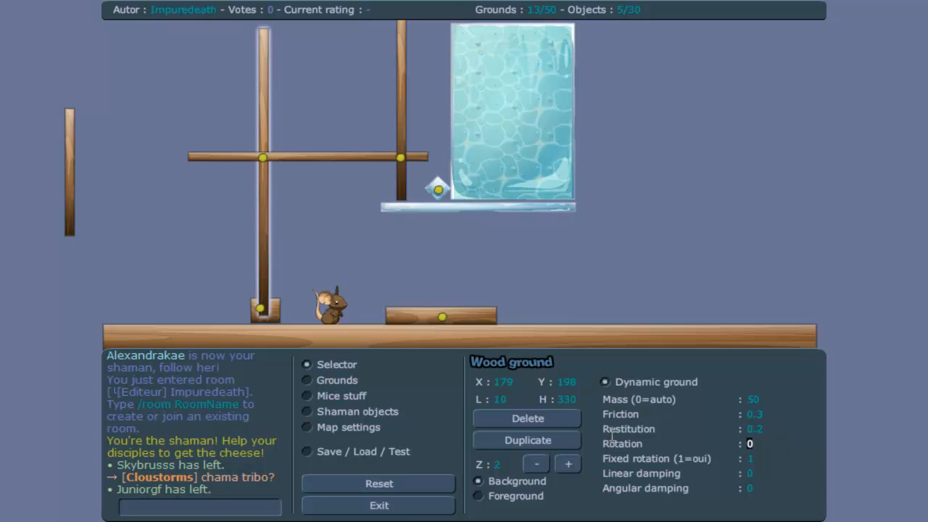
{"action": "type", "text": "90"}
{"action": "left_click", "coordinate": [404, 126]}
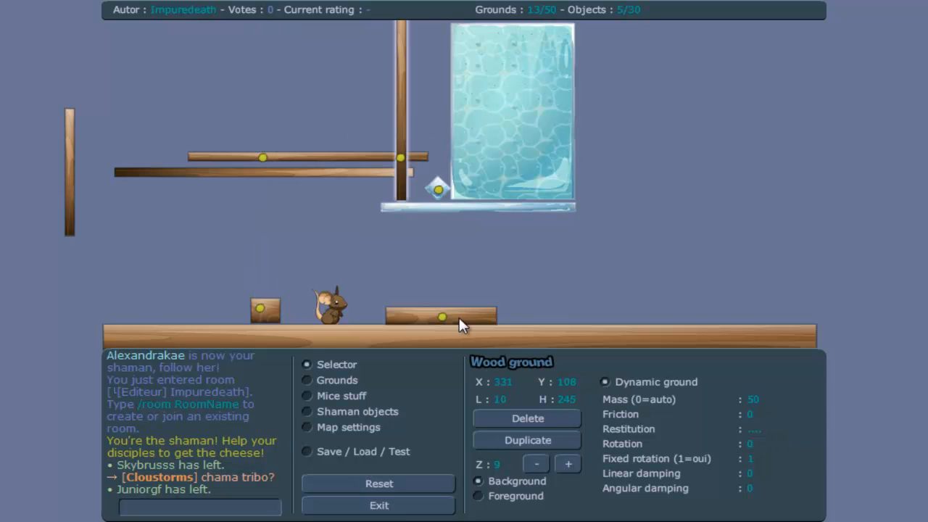
{"action": "left_click_drag", "start_coordinate": [763, 444], "coordinate": [672, 443]}
{"action": "type", "text": "-5"}
{"action": "left_click", "coordinate": [344, 152]}
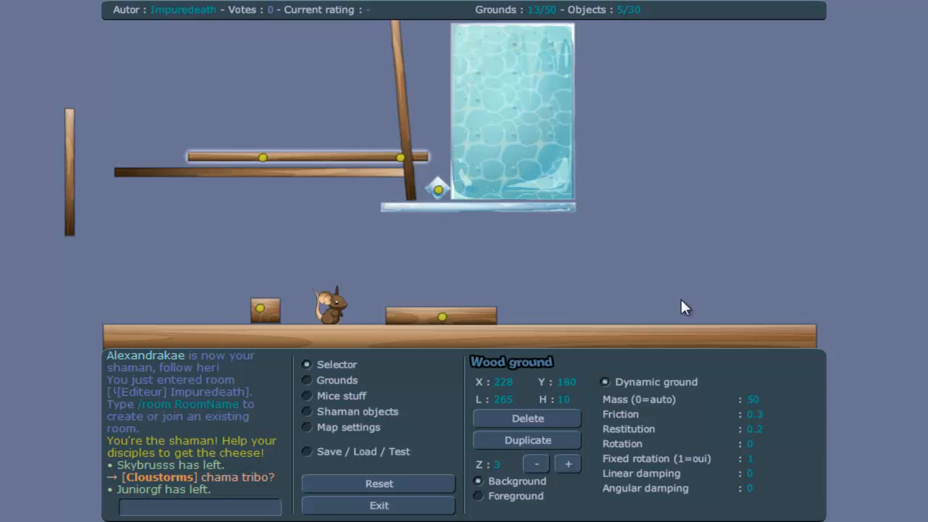
{"action": "type", "text": "90"}
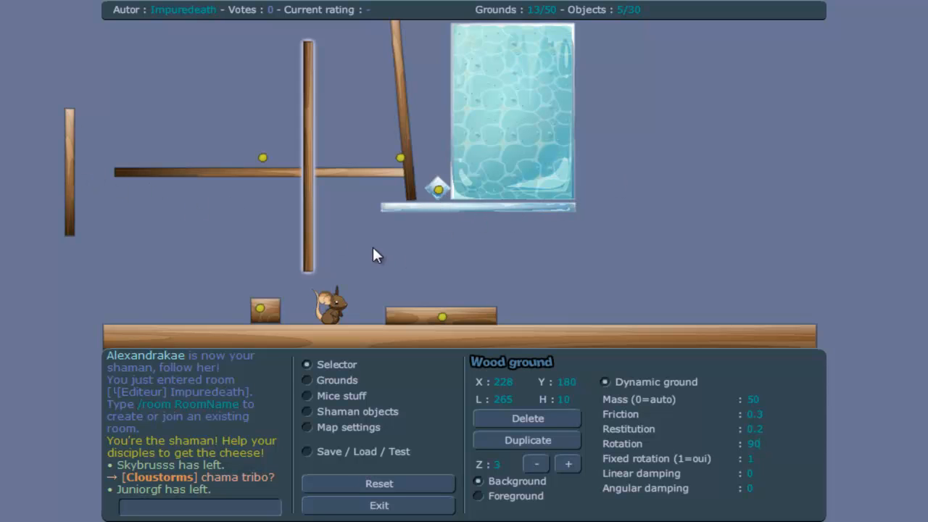
Step: Move the thin ice ground beside the large ice block to X 402, Y 147
{"action": "left_click_drag", "start_coordinate": [675, 204], "coordinate": [630, 488]}
{"action": "left_click_drag", "start_coordinate": [504, 228], "coordinate": [486, 47]}
{"action": "left_click_drag", "start_coordinate": [397, 54], "coordinate": [421, 161]}
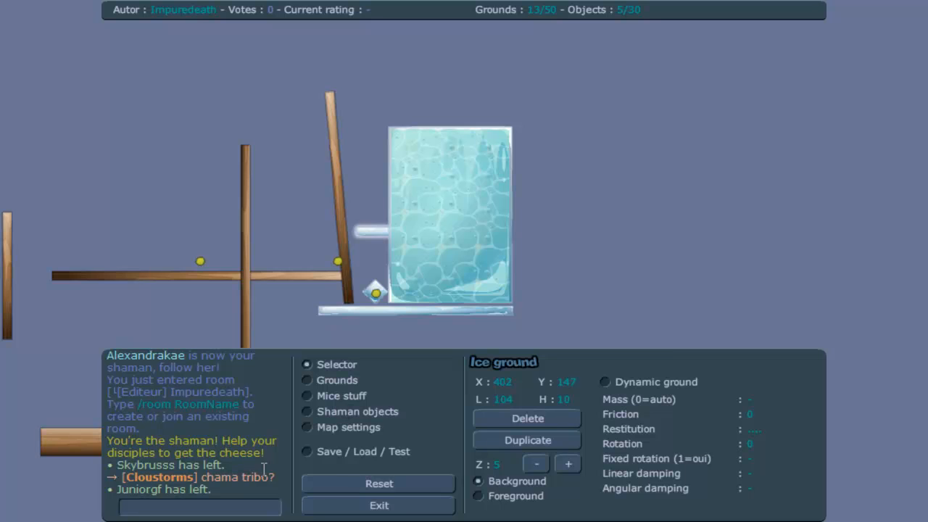
Step: Test-run the map, jump the mouse onto the small wooden block and return to the editor
{"action": "left_click", "coordinate": [319, 450]}
{"action": "left_click", "coordinate": [621, 362]}
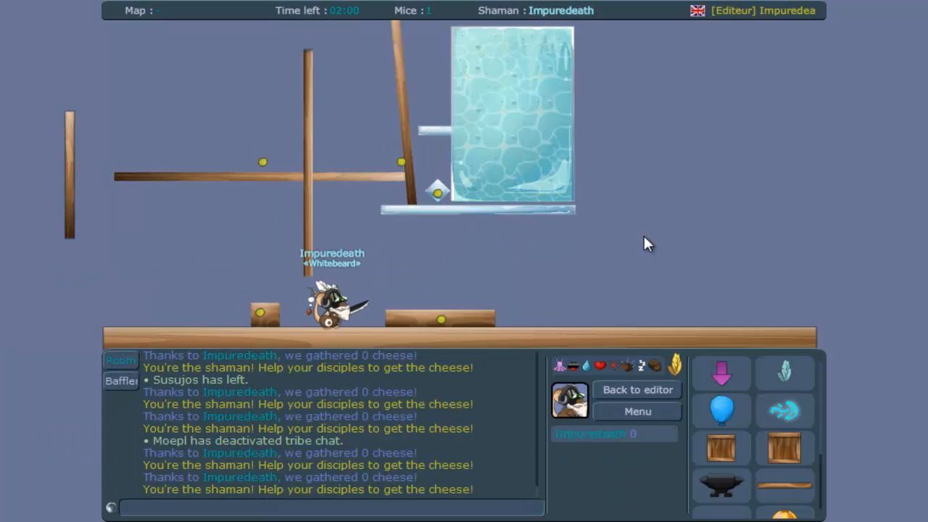
{"action": "key", "text": "Left"}
{"action": "key", "text": "Up"}
{"action": "key", "text": "Right"}
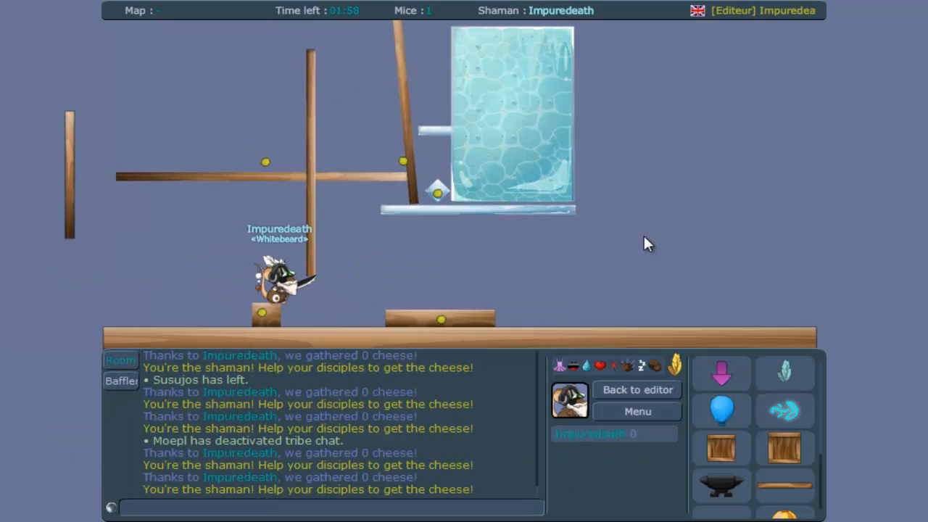
{"action": "left_click", "coordinate": [635, 391]}
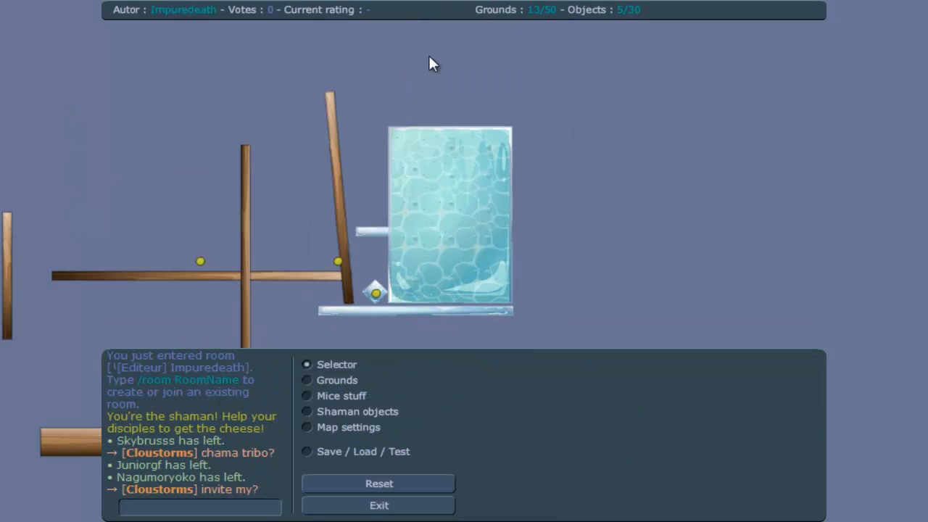
Step: Shift the thin ice ground to X 411, Y 148, then start a test run and push the small block right
{"action": "left_click", "coordinate": [373, 231]}
{"action": "left_click", "coordinate": [363, 451]}
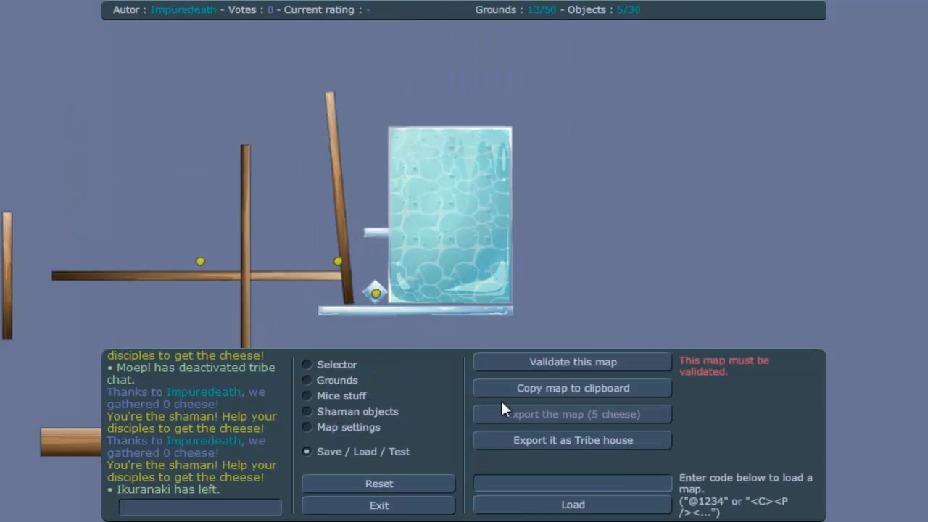
{"action": "left_click", "coordinate": [642, 362]}
{"action": "key", "text": "Left"}
{"action": "key", "text": "Up"}
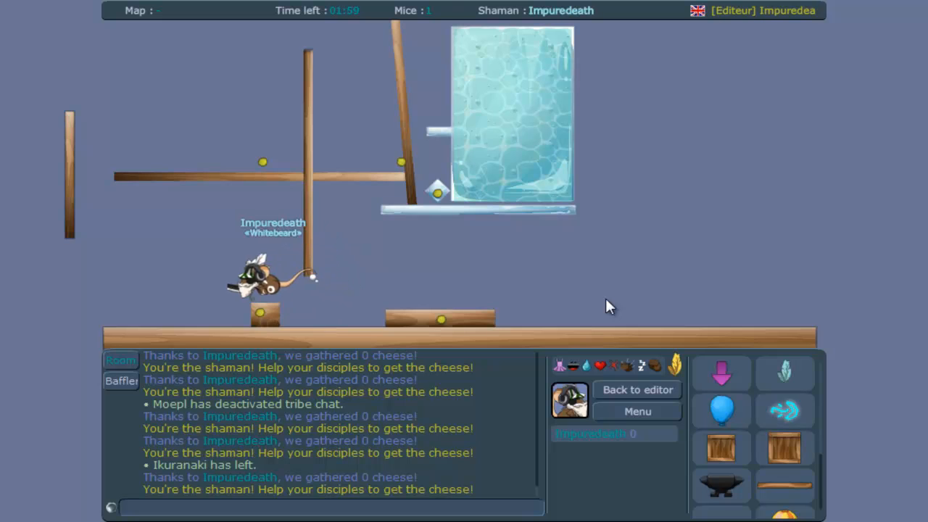
{"action": "key", "text": "Right"}
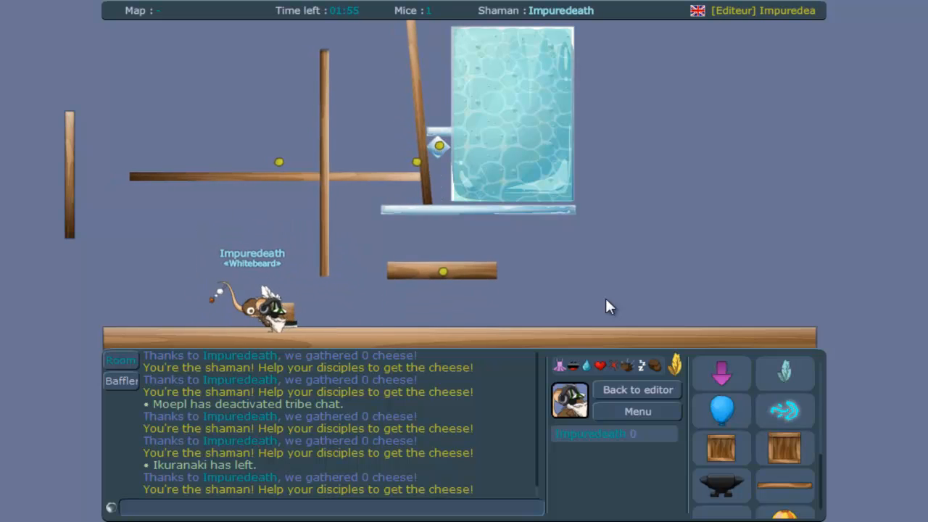
Step: Jump over the small block and the raised platform, then push the platform left from its far end
{"action": "key", "text": "Right"}
{"action": "key", "text": "Up"}
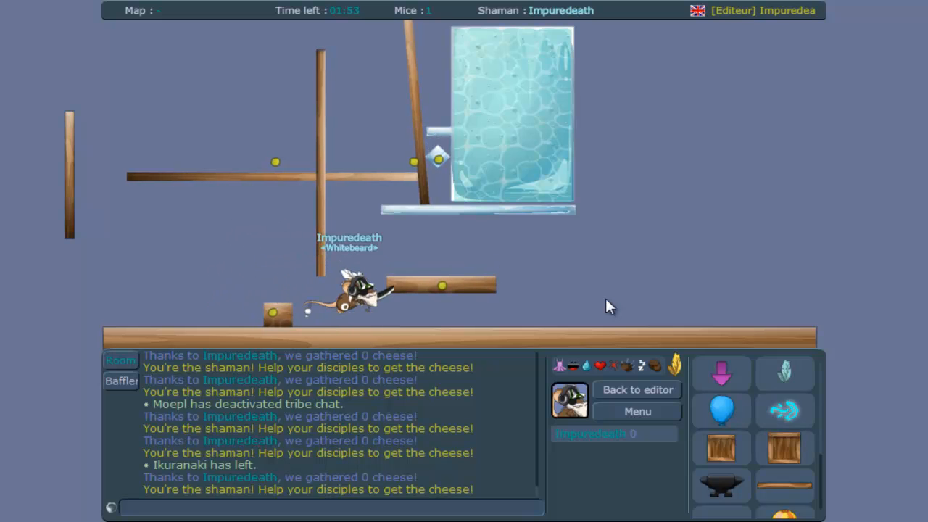
{"action": "key", "text": "Left"}
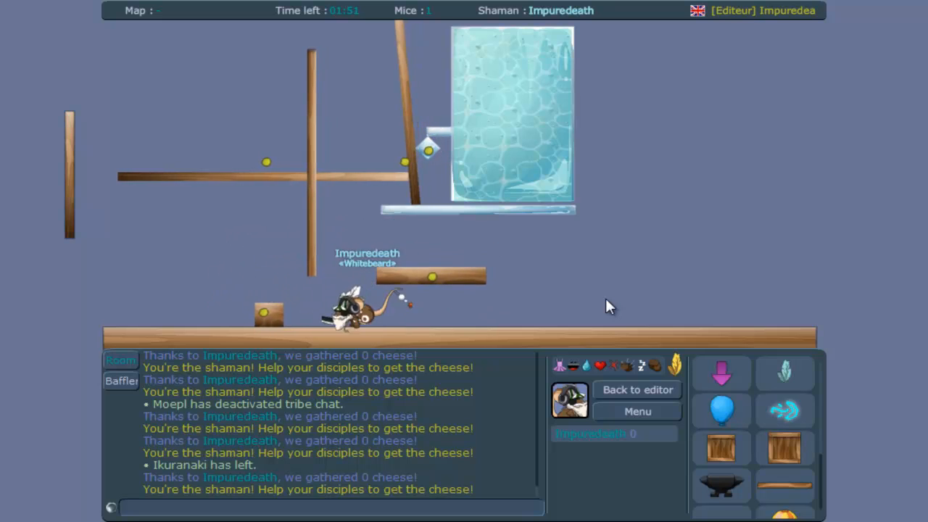
{"action": "key", "text": "Up"}
{"action": "key", "text": "Right"}
{"action": "key", "text": "Left"}
{"action": "key", "text": "Left"}
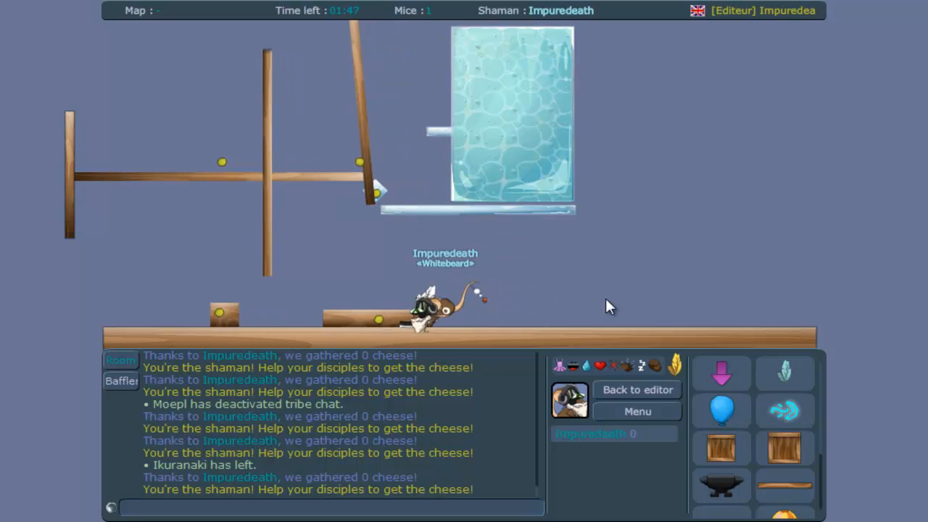
Step: Jump back and forth over the lowered platform between its two ends, then return to the editor
{"action": "key", "text": "Up"}
{"action": "key", "text": "Right"}
{"action": "key", "text": "Left"}
{"action": "key", "text": "Left"}
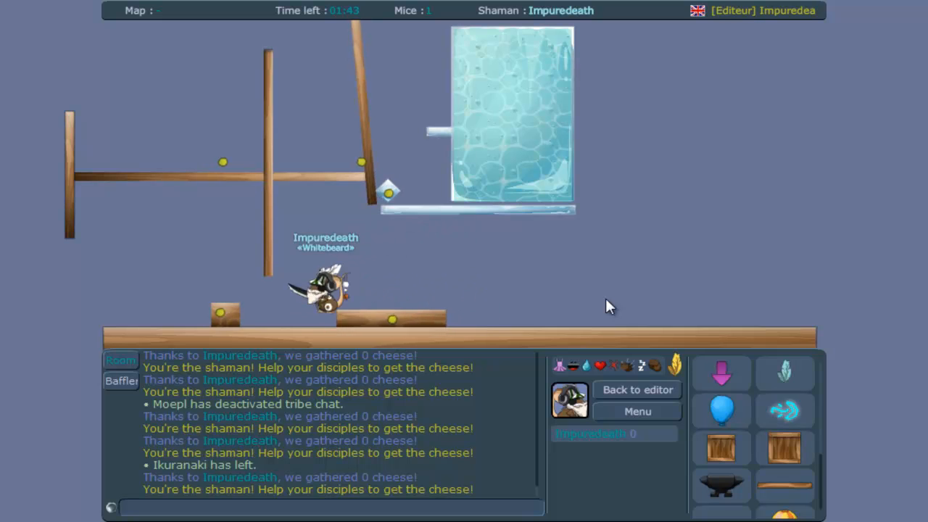
{"action": "key", "text": "Right"}
{"action": "key", "text": "Up"}
{"action": "key", "text": "Up"}
{"action": "key", "text": "Left"}
{"action": "key", "text": "Up"}
{"action": "key", "text": "Right"}
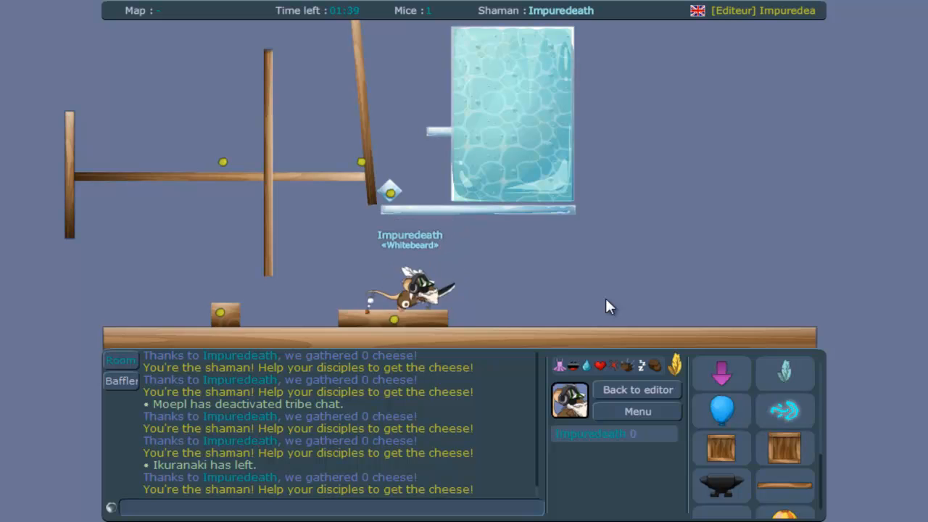
{"action": "left_click", "coordinate": [638, 390]}
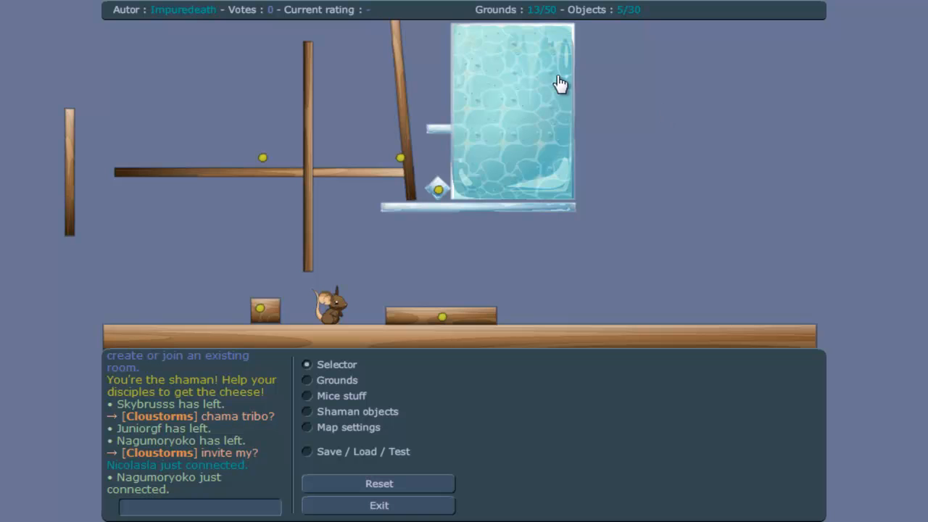
Step: Place a background decoration to the right of the ice block and set its colour to 666
{"action": "left_click", "coordinate": [337, 398]}
{"action": "left_click_drag", "start_coordinate": [754, 499], "coordinate": [759, 426]}
{"action": "left_click", "coordinate": [664, 75]}
{"action": "left_click", "coordinate": [336, 365]}
{"action": "left_click_drag", "start_coordinate": [746, 181], "coordinate": [743, 146]}
{"action": "left_click_drag", "start_coordinate": [661, 384], "coordinate": [530, 387]}
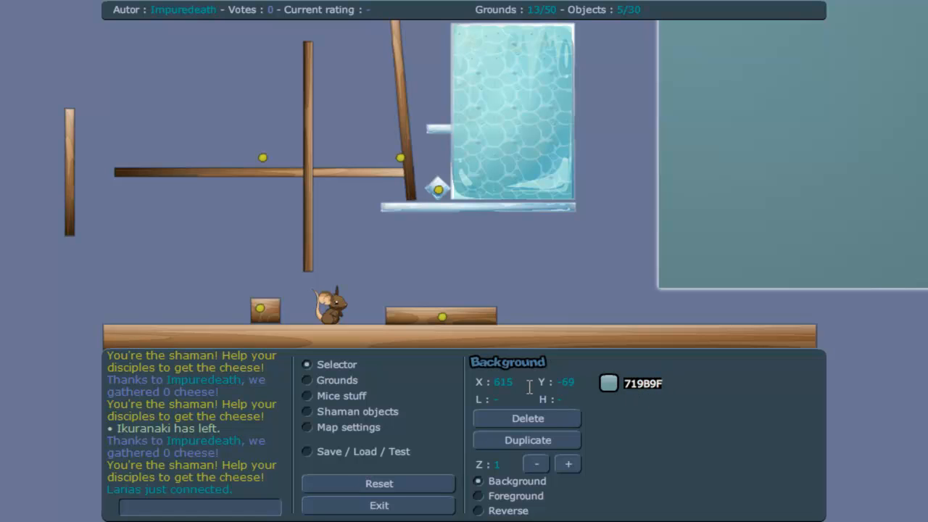
{"action": "type", "text": "666"}
Step: Copy the map code and replace the entire text of the Word document with it
{"action": "left_click", "coordinate": [406, 452]}
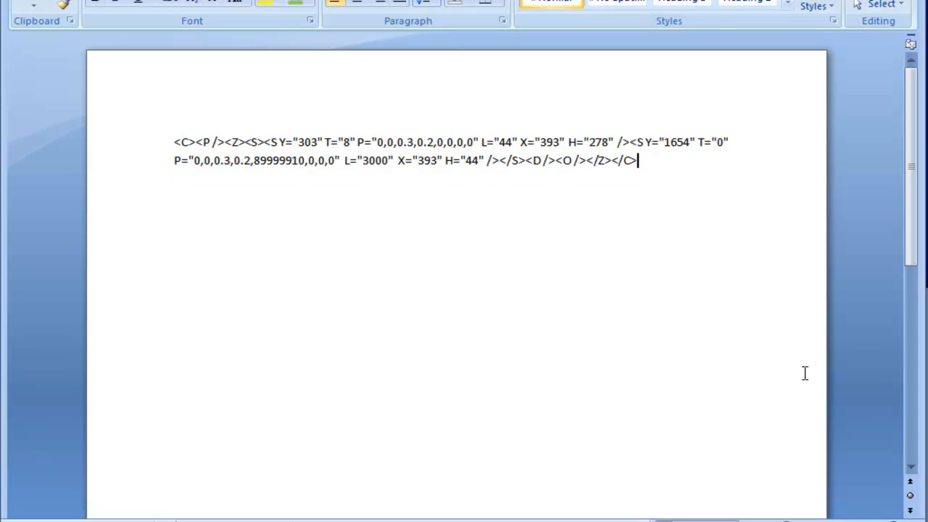
{"action": "key", "text": "ctrl+a"}
{"action": "key", "text": "ctrl+v"}
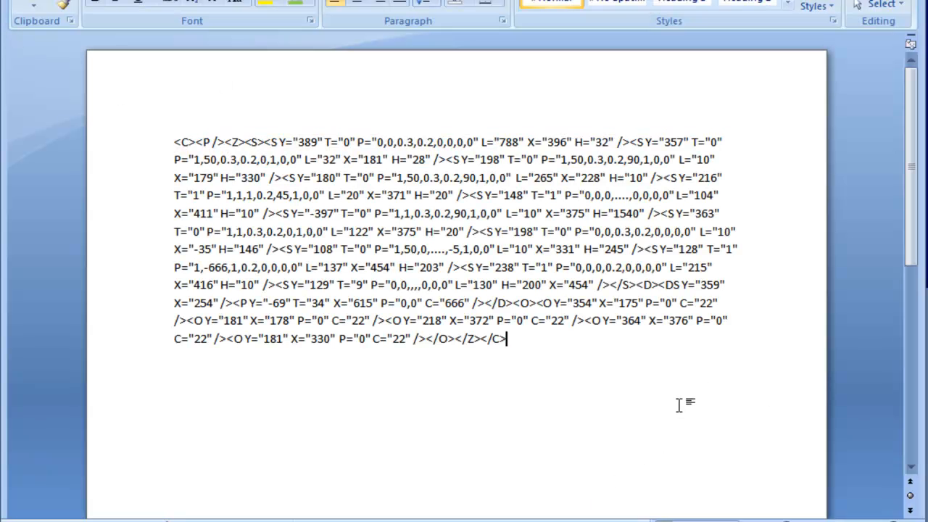
Step: Delete the C="666" attribute from the T="34" background entry in the map code
{"action": "left_click_drag", "start_coordinate": [471, 303], "coordinate": [427, 305]}
{"action": "left_click", "coordinate": [427, 304]}
{"action": "left_click_drag", "start_coordinate": [473, 303], "coordinate": [428, 305]}
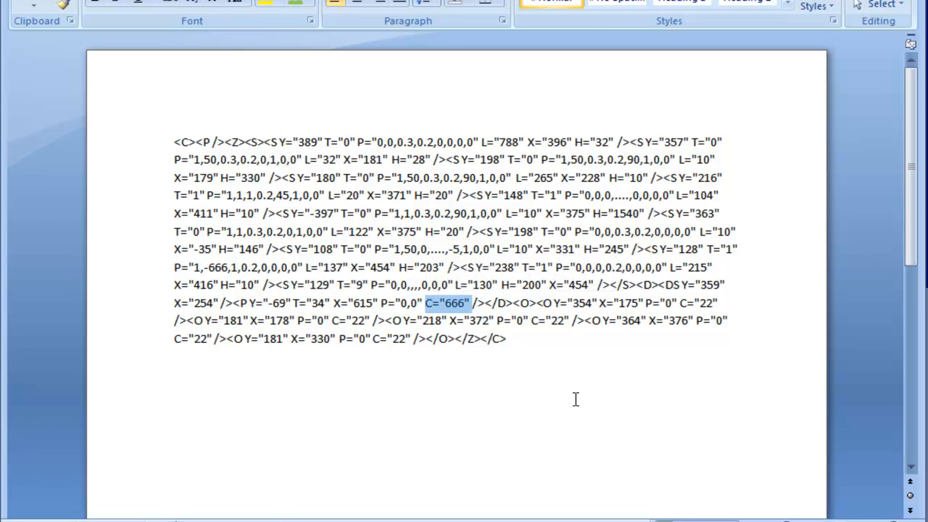
{"action": "key", "text": "Delete"}
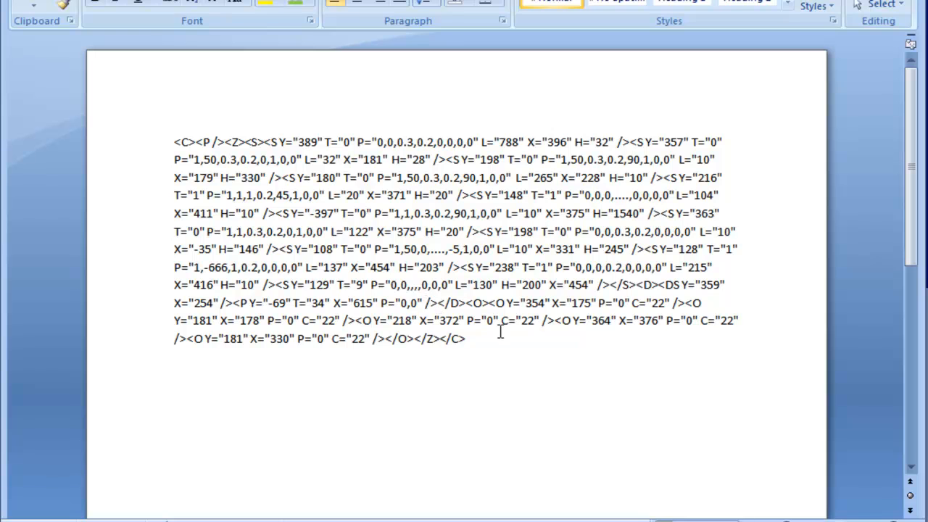
Step: Copy the entire edited map code and load it in the Transformice map editor
{"action": "key", "text": "ctrl+a"}
{"action": "left_click", "coordinate": [230, 317]}
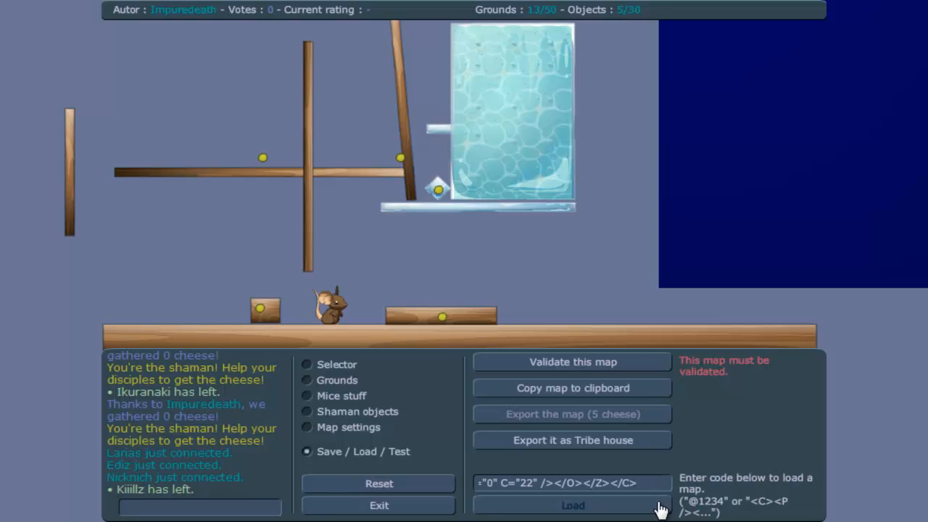
{"action": "left_click", "coordinate": [661, 506]}
Step: Set the background decoration to Foreground and move it over the mechanism at X -9, Y -78
{"action": "left_click_drag", "start_coordinate": [746, 217], "coordinate": [718, 87]}
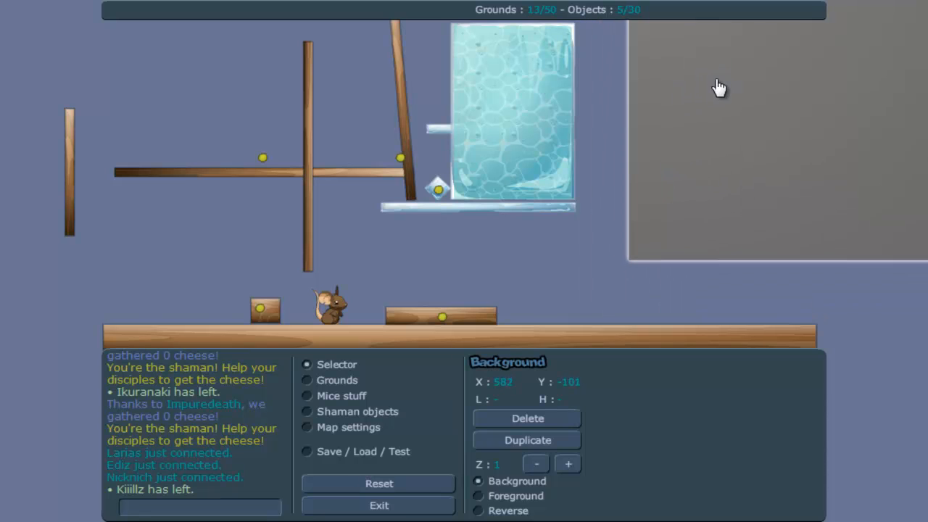
{"action": "left_click", "coordinate": [505, 498]}
{"action": "left_click_drag", "start_coordinate": [767, 250], "coordinate": [153, 268]}
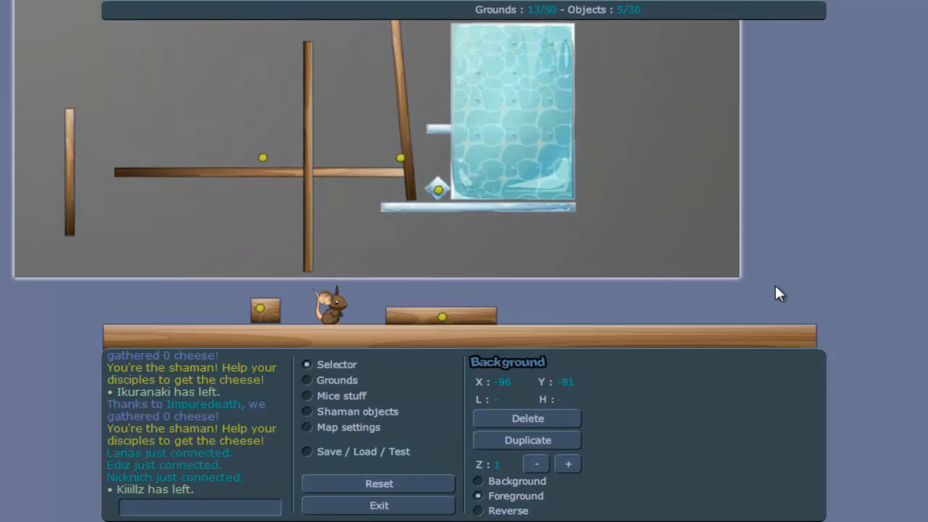
{"action": "left_click_drag", "start_coordinate": [455, 220], "coordinate": [538, 228]}
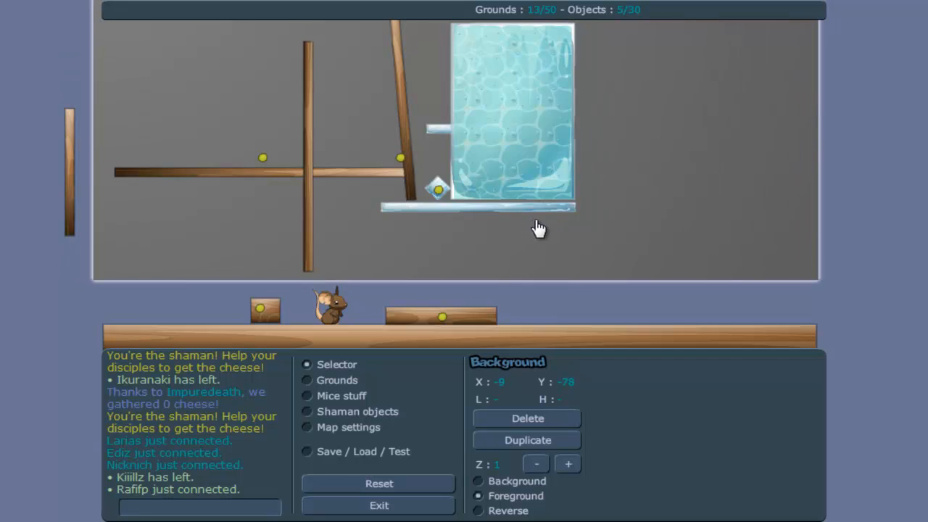
Step: Inspect the water ground, then start a test run and jump the mouse onto the long platform under the grey foreground
{"action": "left_click", "coordinate": [541, 134]}
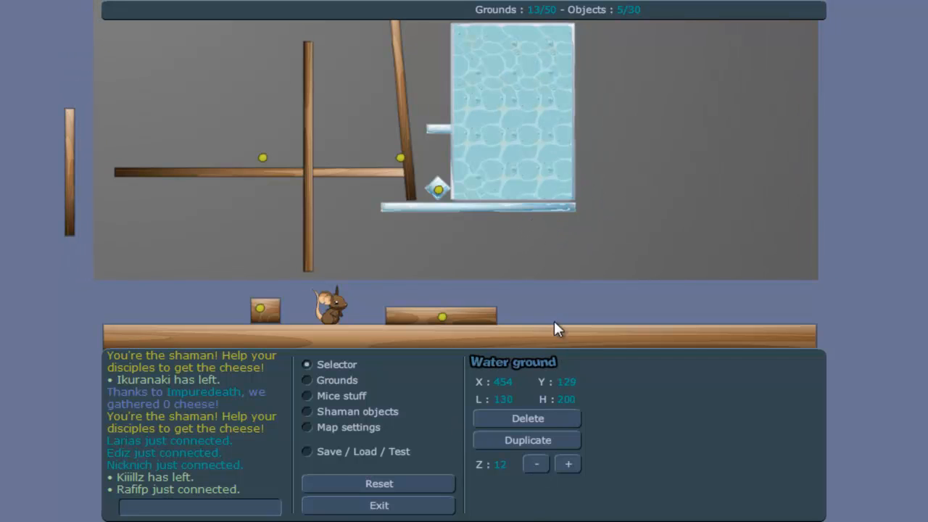
{"action": "left_click", "coordinate": [359, 452]}
{"action": "left_click", "coordinate": [555, 370]}
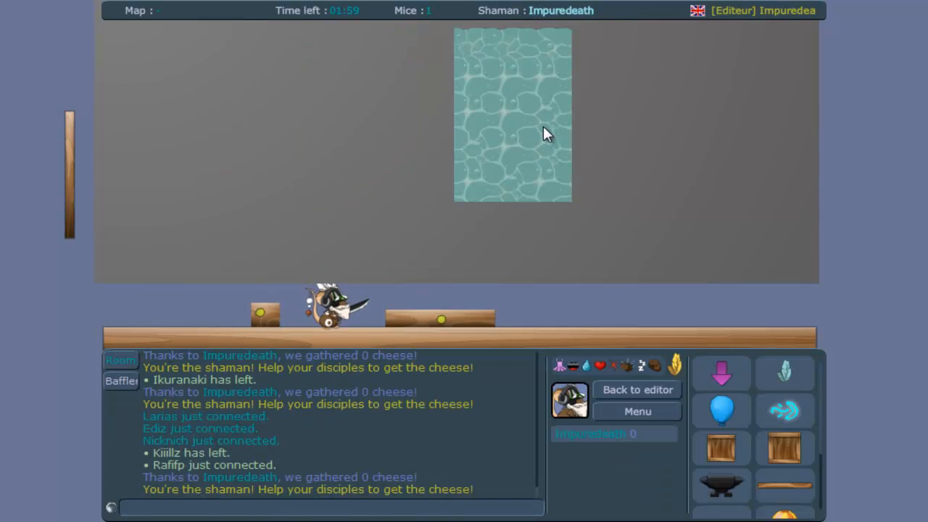
{"action": "key", "text": "Right"}
{"action": "key", "text": "Up"}
{"action": "key", "text": "Up"}
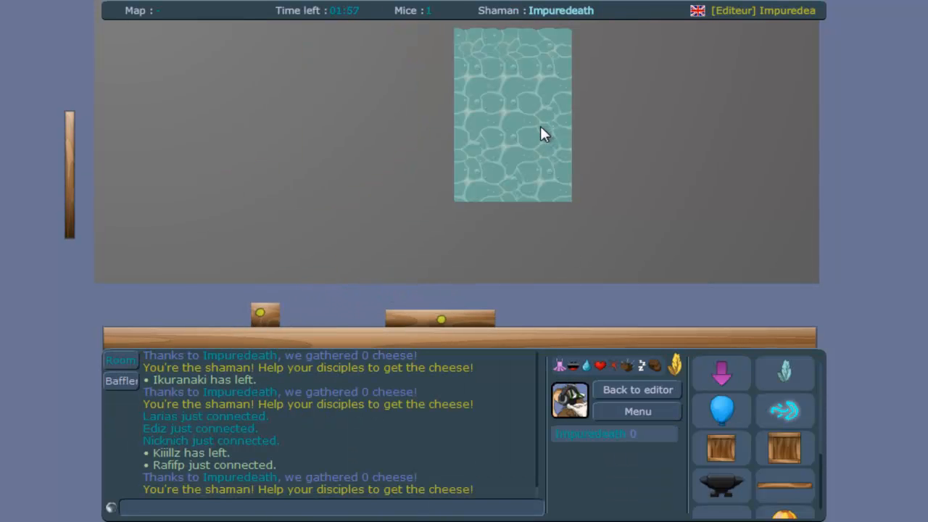
{"action": "key", "text": "Up"}
{"action": "key", "text": "Left"}
{"action": "key", "text": "Up"}
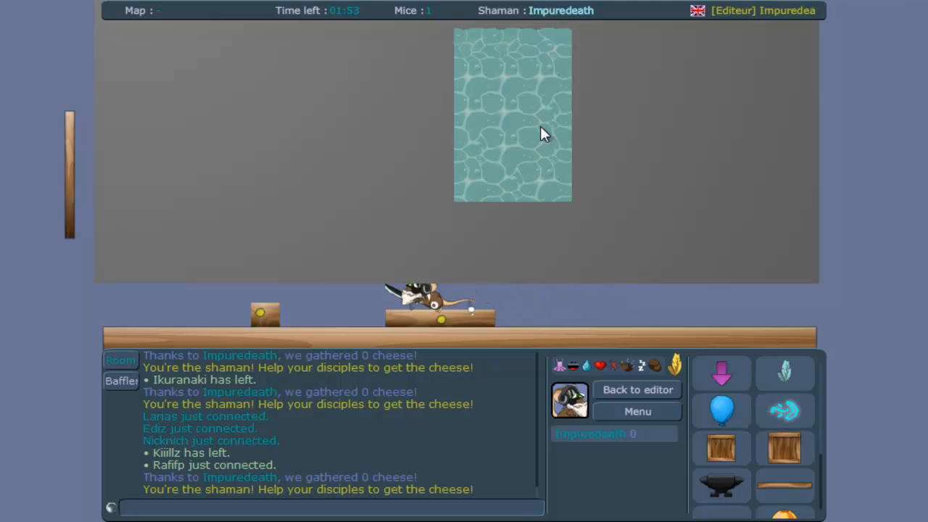
Step: Run to the far side of the small block, push it right, and hop back over it
{"action": "key", "text": "Left"}
{"action": "key", "text": "Up"}
{"action": "key", "text": "Right"}
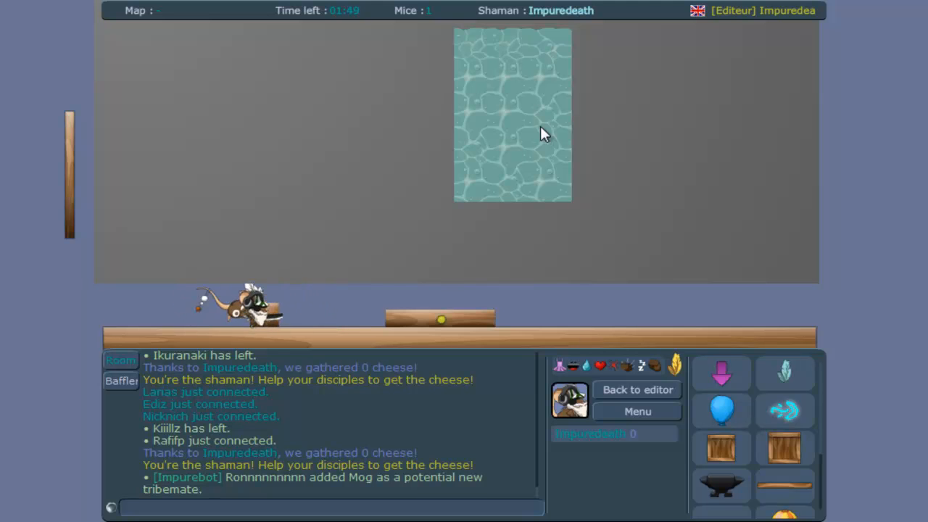
{"action": "key", "text": "Up"}
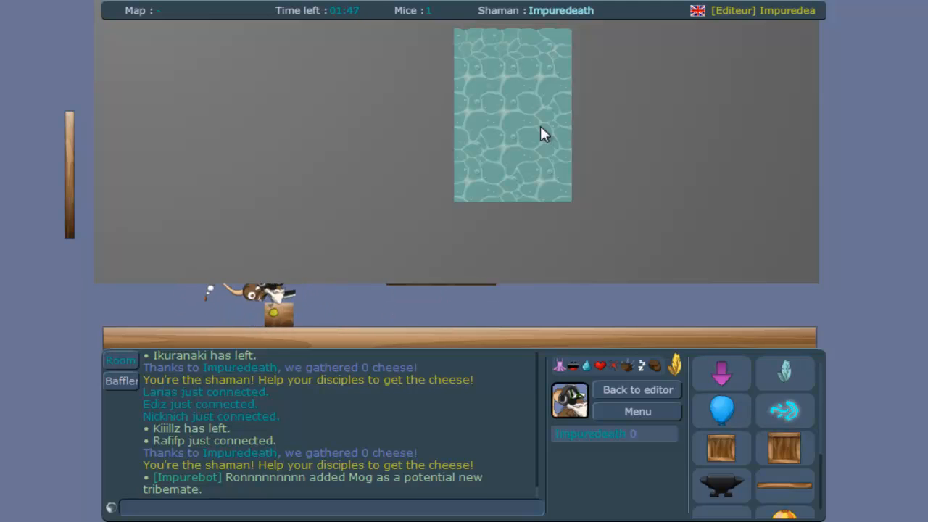
{"action": "key", "text": "Left"}
{"action": "key", "text": "Up"}
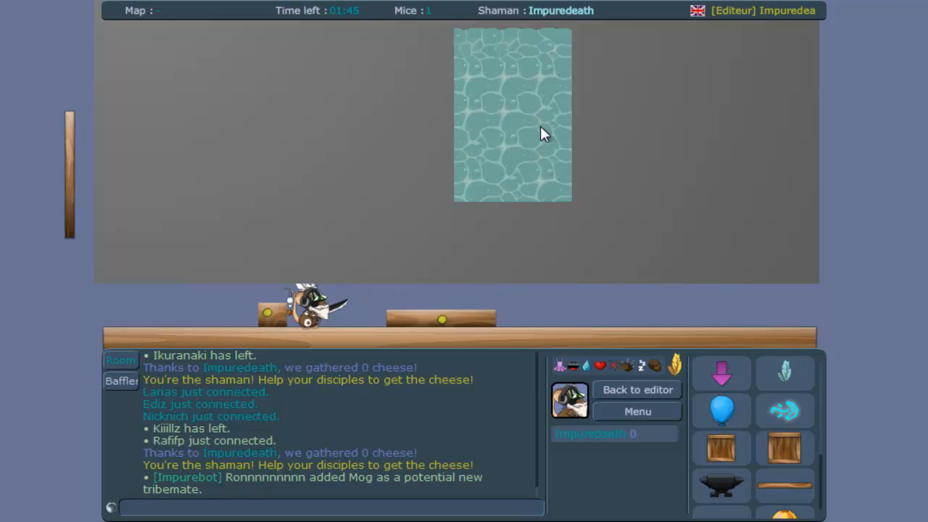
{"action": "key", "text": "Up"}
{"action": "key", "text": "Right"}
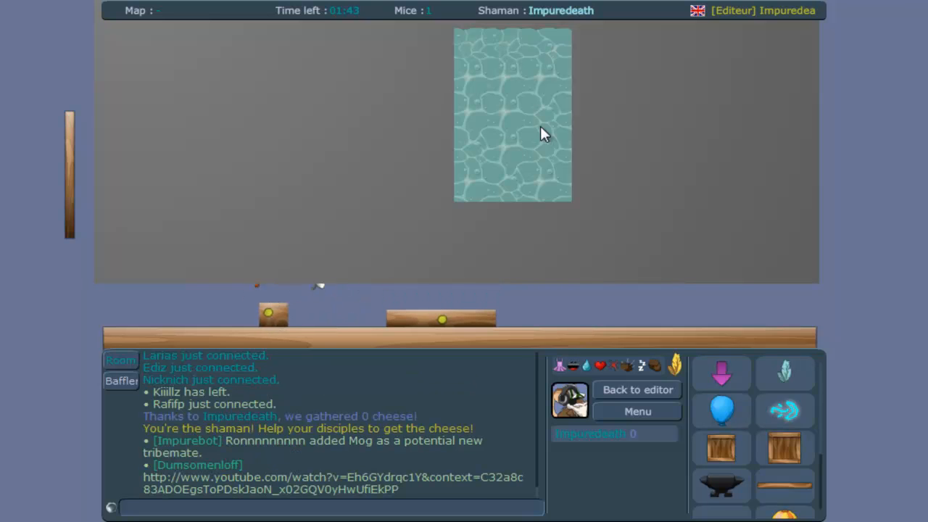
Step: Jump the mouse around behind the grey foreground, then return to the editor
{"action": "key", "text": "Up"}
{"action": "key", "text": "Up"}
{"action": "key", "text": "Left"}
{"action": "key", "text": "Up"}
{"action": "key", "text": "Right"}
{"action": "key", "text": "Up"}
{"action": "key", "text": "Left"}
{"action": "left_click", "coordinate": [654, 391]}
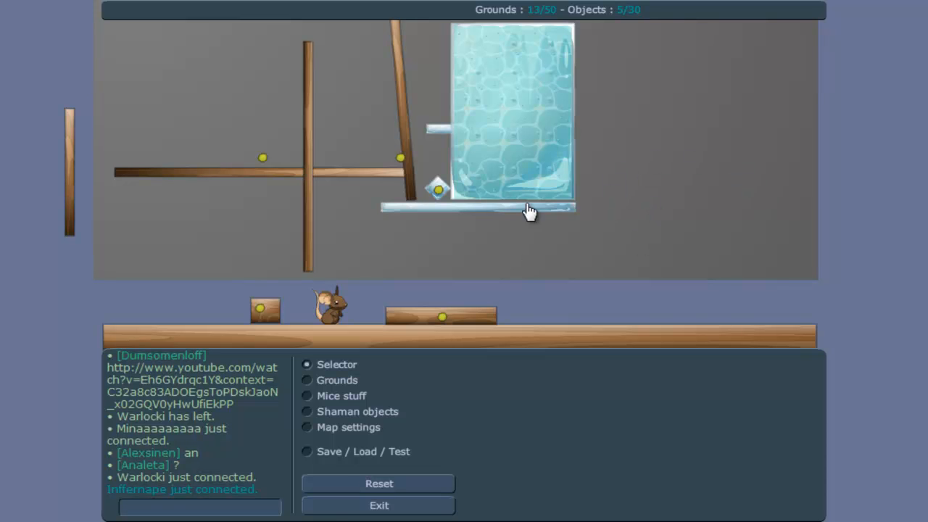
{"action": "left_click_drag", "start_coordinate": [432, 163], "coordinate": [485, 197]}
{"action": "left_click", "coordinate": [366, 453]}
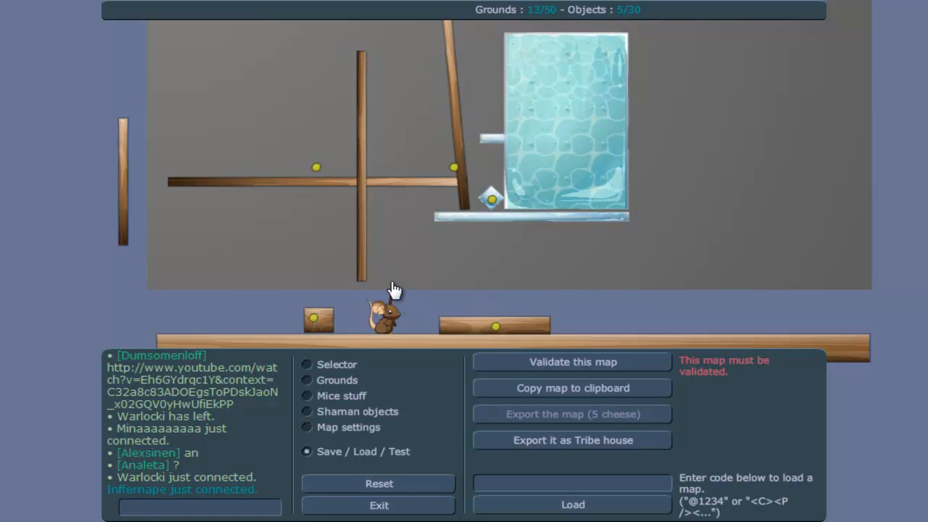
{"action": "left_click_drag", "start_coordinate": [393, 284], "coordinate": [339, 275]}
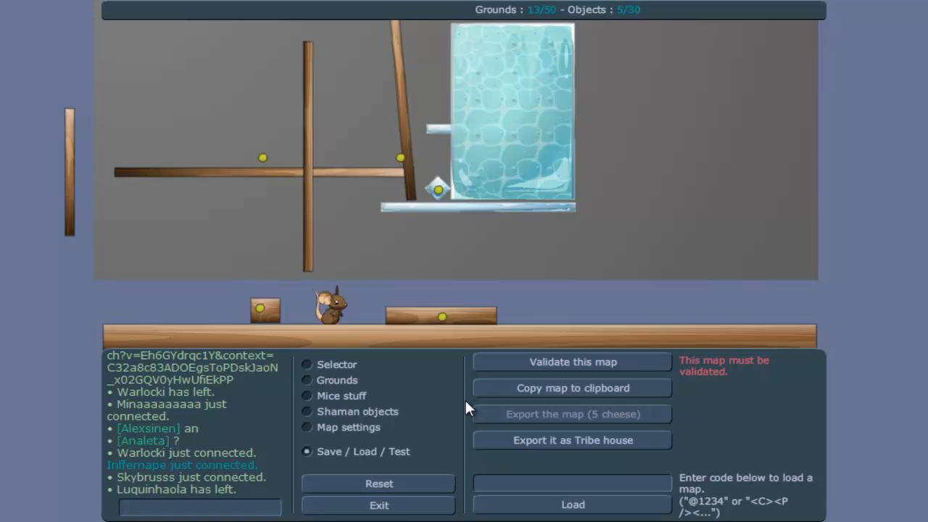
{"action": "left_click", "coordinate": [358, 397]}
{"action": "left_click", "coordinate": [341, 368]}
{"action": "left_click", "coordinate": [348, 427]}
{"action": "left_click", "coordinate": [348, 452]}
Step: Draw a tall stone column near the map's far edge and a tall snow column beside it
{"action": "left_click", "coordinate": [308, 379]}
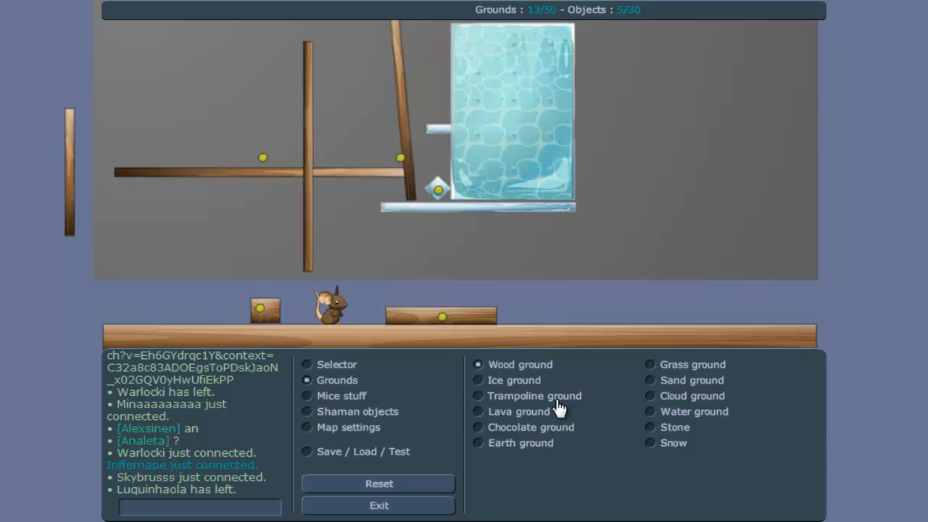
{"action": "left_click", "coordinate": [671, 428]}
{"action": "mouse_move", "coordinate": [658, 83]}
{"action": "left_mouse_down"}
{"action": "mouse_move", "coordinate": [675, 306]}
{"action": "mouse_move", "coordinate": [728, 334]}
{"action": "mouse_move", "coordinate": [724, 324]}
{"action": "left_mouse_up"}
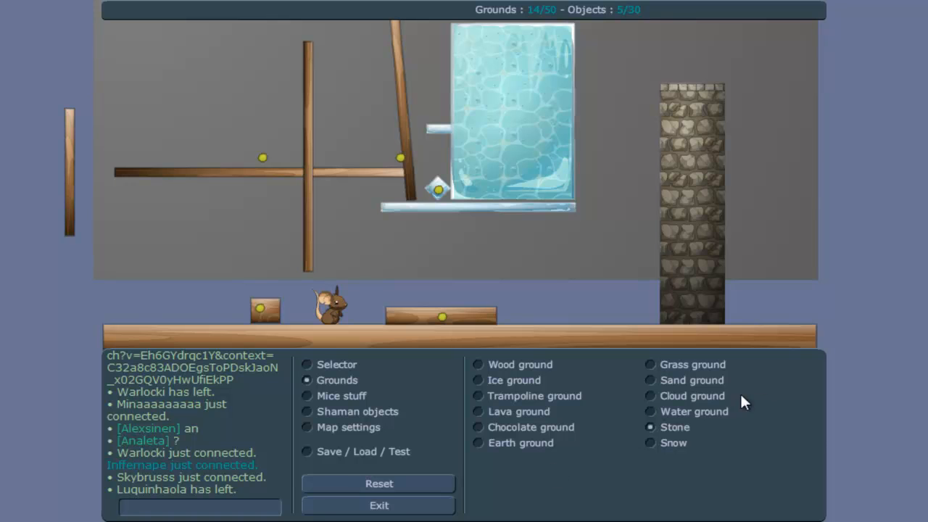
{"action": "left_click", "coordinate": [681, 442]}
{"action": "mouse_move", "coordinate": [729, 84]}
{"action": "left_mouse_down"}
{"action": "mouse_move", "coordinate": [744, 348]}
{"action": "mouse_move", "coordinate": [793, 348]}
{"action": "mouse_move", "coordinate": [786, 334]}
{"action": "left_mouse_up"}
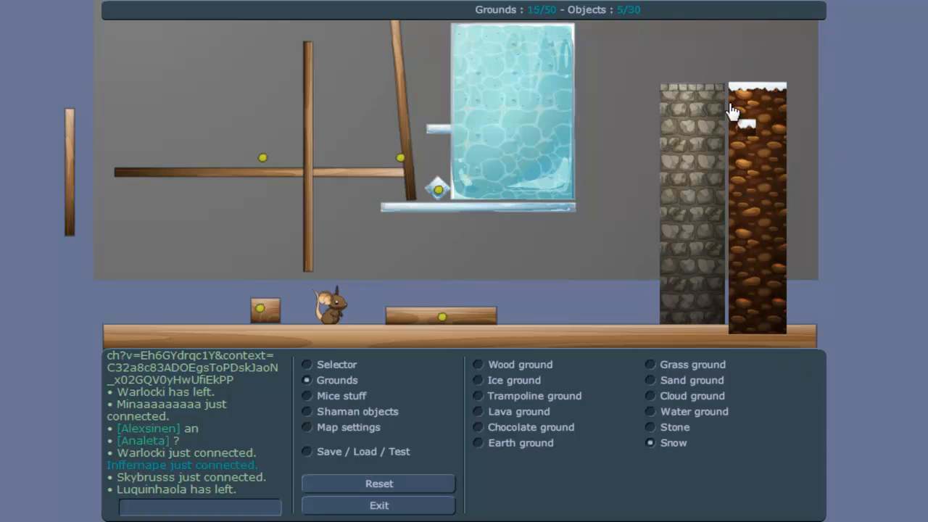
Step: Place a red heart balloon decoration on the wooden floor between the low block and the stone column
{"action": "left_click", "coordinate": [327, 399]}
{"action": "scroll", "coordinate": [755, 418], "scroll_direction": "down", "scroll_amount": 5}
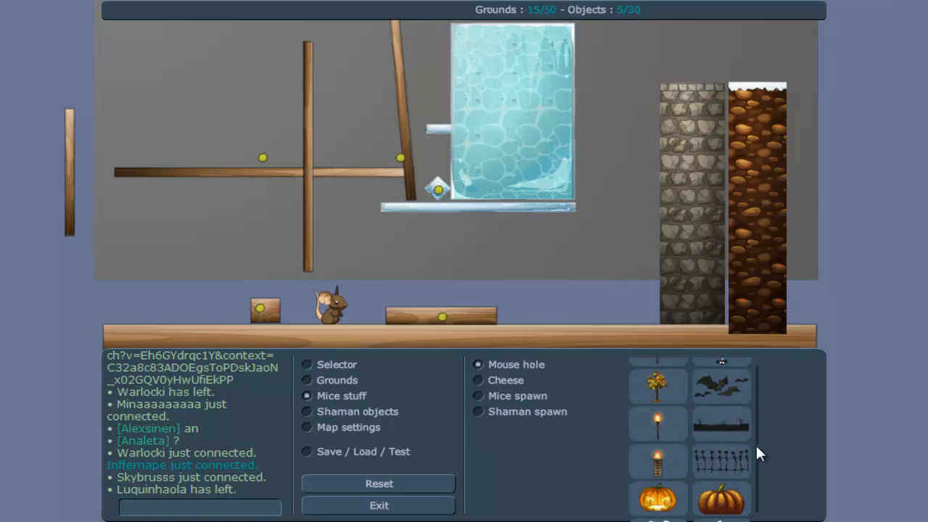
{"action": "left_click", "coordinate": [732, 472]}
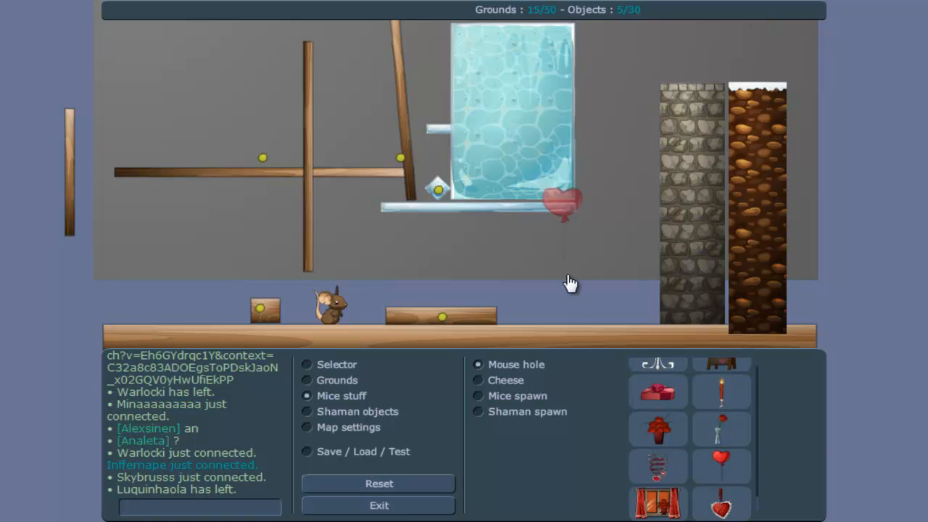
{"action": "left_click", "coordinate": [578, 328]}
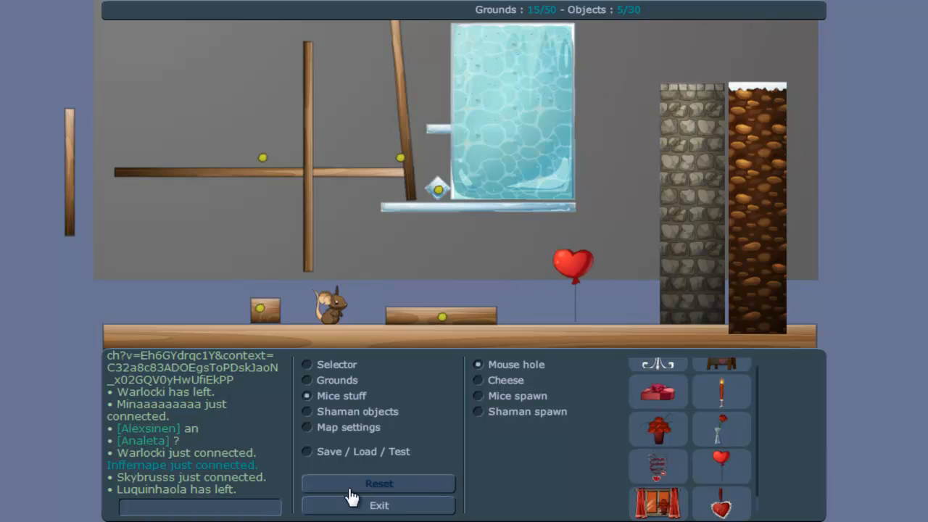
Step: Reset the editor and bring up the penguin map, selecting the yellow background behind its feet
{"action": "left_click", "coordinate": [393, 490]}
{"action": "left_click", "coordinate": [404, 501]}
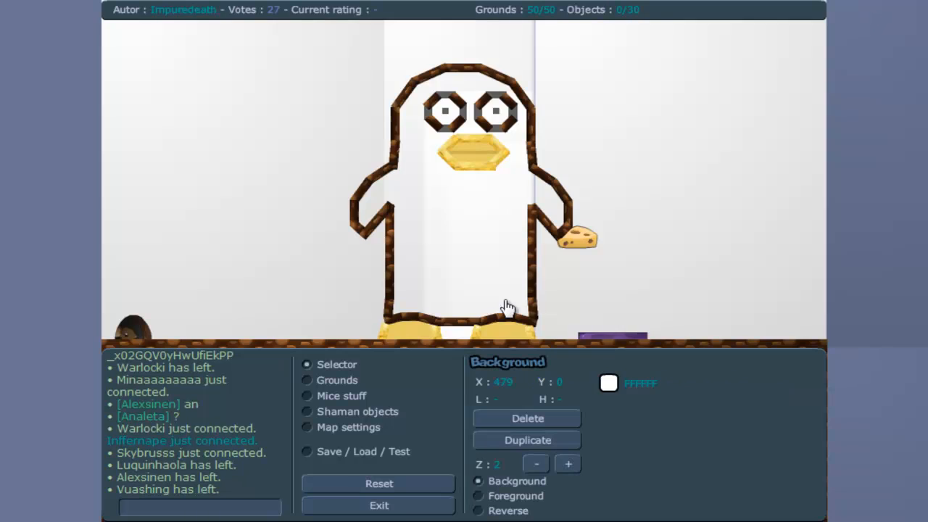
{"action": "left_click", "coordinate": [430, 333]}
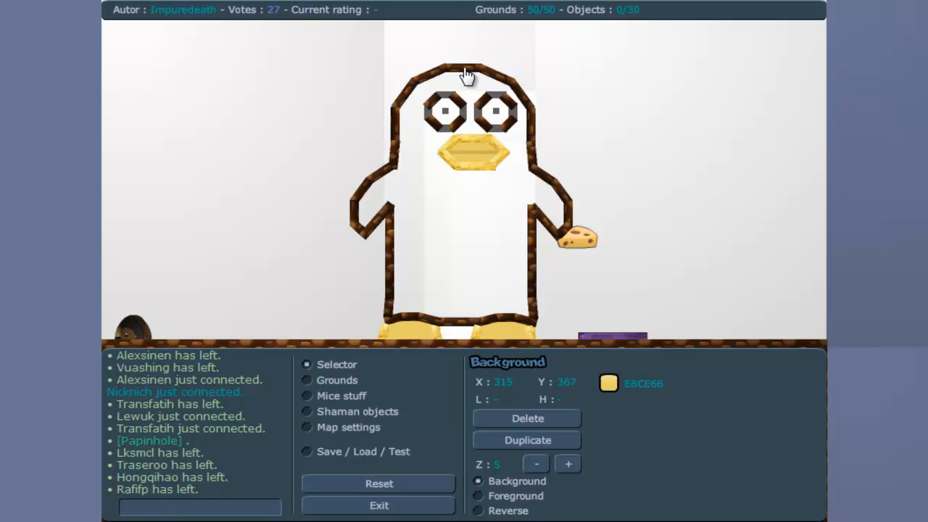
Step: Move the earth pieces outlining the penguin's left eye outside the head and select the layered backgrounds underneath
{"action": "left_click_drag", "start_coordinate": [431, 117], "coordinate": [331, 137]}
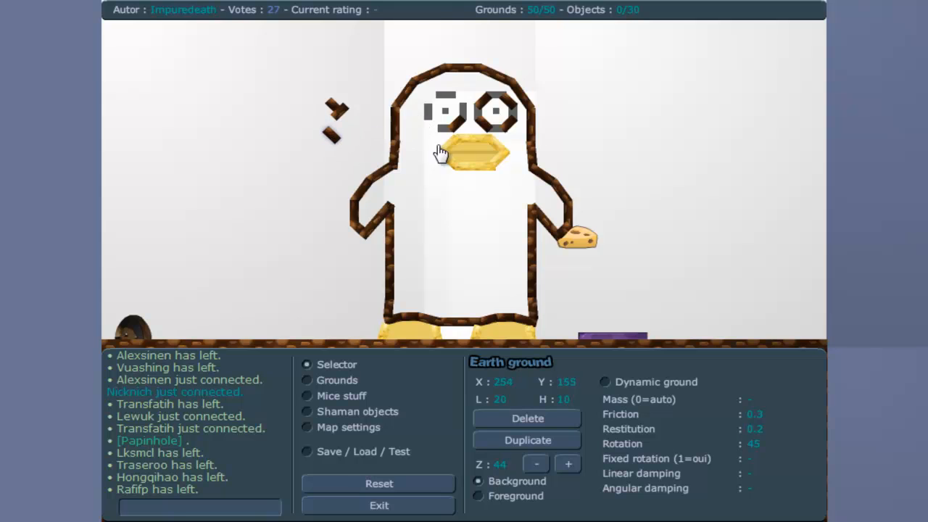
{"action": "left_click_drag", "start_coordinate": [461, 123], "coordinate": [292, 142]}
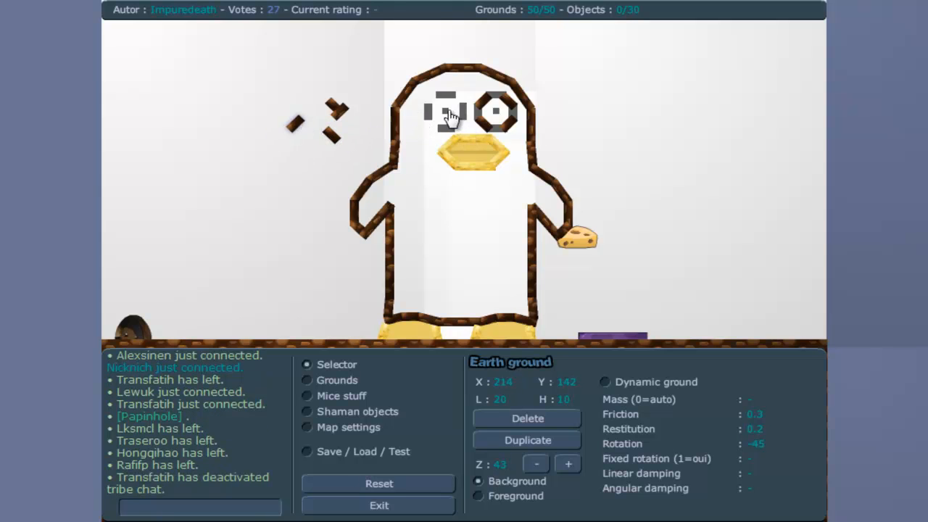
{"action": "left_click", "coordinate": [446, 97]}
{"action": "left_click", "coordinate": [465, 114]}
{"action": "left_click", "coordinate": [464, 117]}
{"action": "left_click", "coordinate": [447, 129]}
{"action": "left_click", "coordinate": [437, 132]}
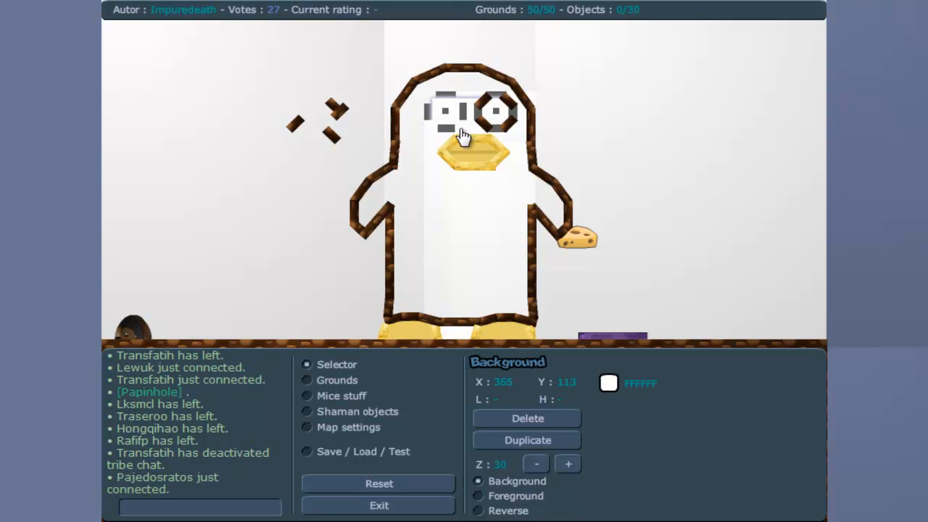
{"action": "left_click", "coordinate": [450, 115]}
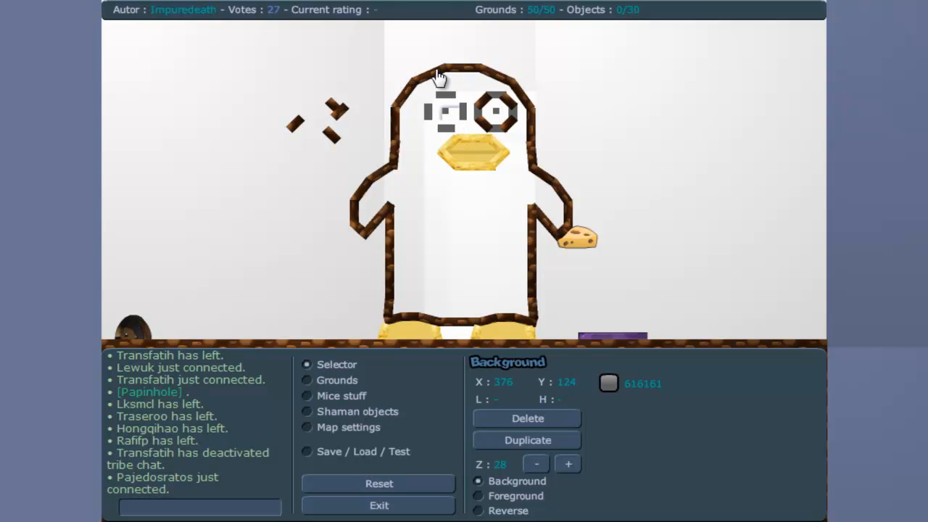
Step: Delete the grey and white backgrounds forming the left eye and the area on that side of the penguin
{"action": "left_click_drag", "start_coordinate": [445, 96], "coordinate": [487, 49]}
{"action": "left_click", "coordinate": [478, 58]}
{"action": "left_click", "coordinate": [382, 78]}
{"action": "key", "text": "Delete"}
{"action": "mouse_move", "coordinate": [445, 113]}
{"action": "left_mouse_down"}
{"action": "mouse_move", "coordinate": [470, 68]}
{"action": "mouse_move", "coordinate": [476, 93]}
{"action": "mouse_move", "coordinate": [451, 116]}
{"action": "left_mouse_up"}
{"action": "left_click", "coordinate": [452, 116]}
{"action": "key", "text": "Delete"}
{"action": "left_click", "coordinate": [450, 113]}
{"action": "key", "text": "Delete"}
{"action": "left_click", "coordinate": [443, 124]}
{"action": "key", "text": "Delete"}
{"action": "left_click", "coordinate": [445, 132]}
{"action": "key", "text": "Delete"}
{"action": "left_click", "coordinate": [465, 121]}
{"action": "key", "text": "Delete"}
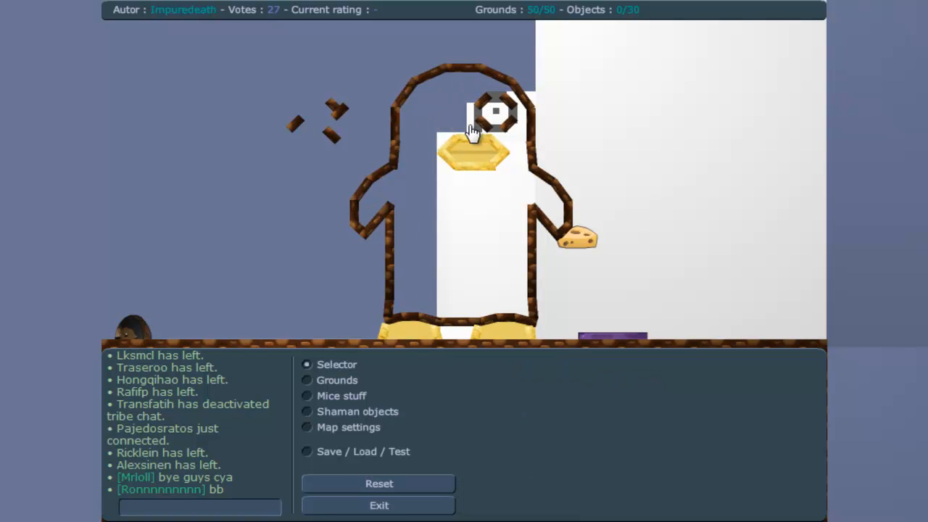
Step: Shift the layered white and yellow backgrounds around the beak and the remaining eye out of alignment
{"action": "left_click", "coordinate": [502, 186]}
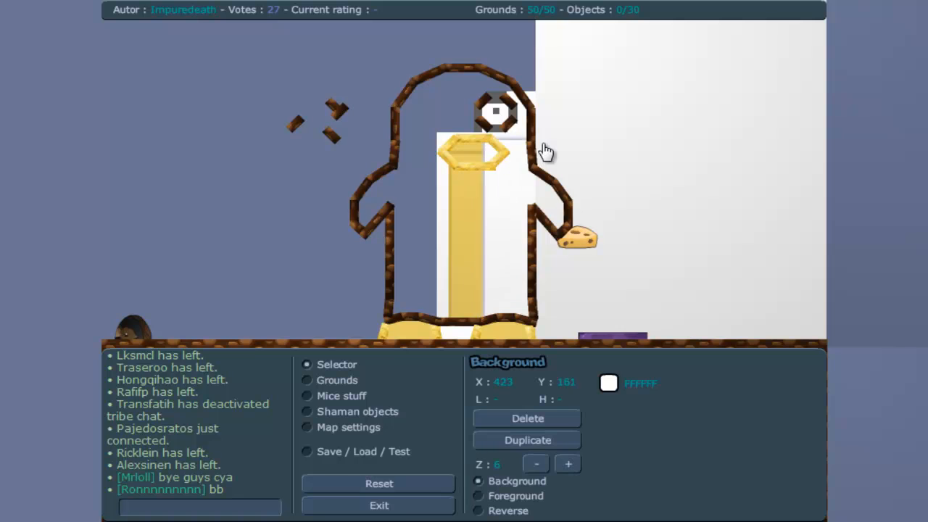
{"action": "left_click_drag", "start_coordinate": [510, 185], "coordinate": [560, 199]}
{"action": "left_click_drag", "start_coordinate": [502, 192], "coordinate": [451, 174]}
{"action": "left_click", "coordinate": [501, 136]}
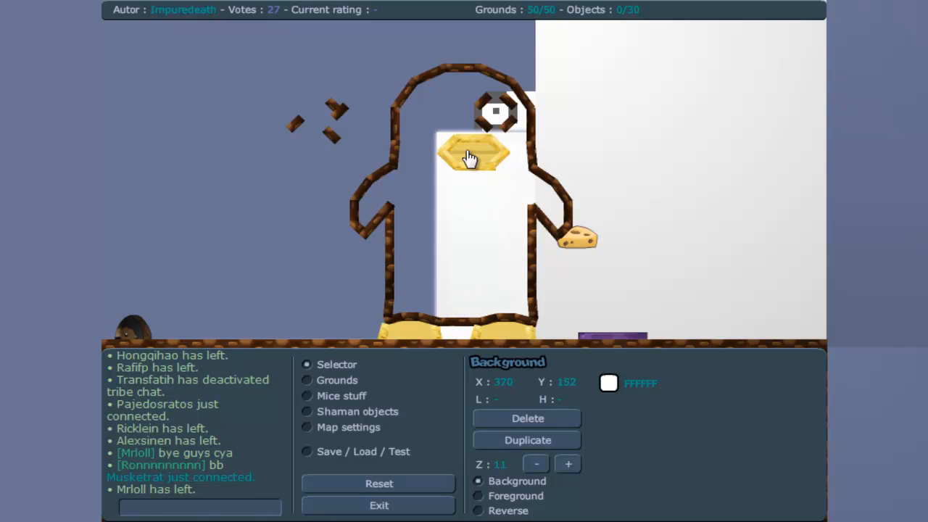
{"action": "left_click", "coordinate": [500, 120]}
{"action": "left_click", "coordinate": [500, 118]}
{"action": "left_click_drag", "start_coordinate": [500, 117], "coordinate": [518, 126]}
{"action": "left_click_drag", "start_coordinate": [513, 138], "coordinate": [519, 168]}
Step: Delete the layered backgrounds that colour the remaining eye, the beak and the penguin's body
{"action": "left_click", "coordinate": [517, 176]}
{"action": "key", "text": "Delete"}
{"action": "left_click", "coordinate": [510, 206]}
{"action": "key", "text": "Delete"}
{"action": "left_click", "coordinate": [511, 201]}
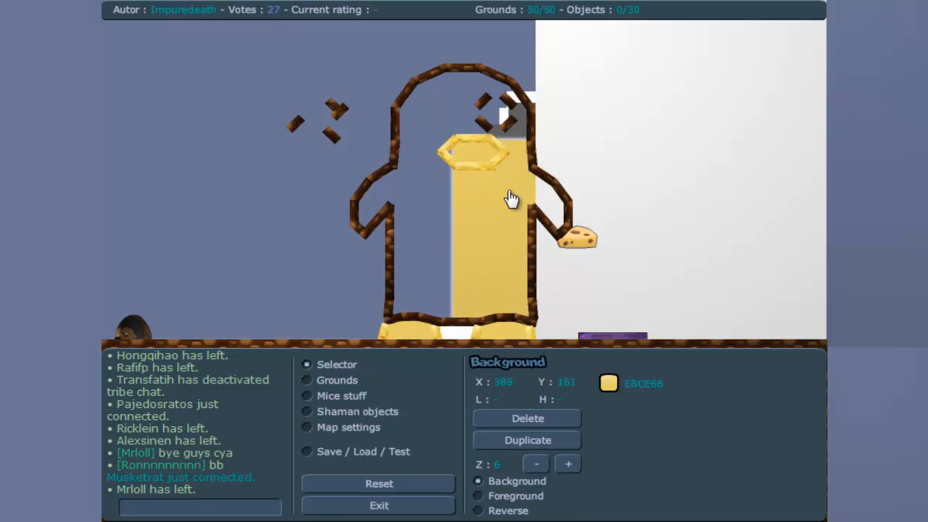
{"action": "key", "text": "Delete"}
{"action": "left_click", "coordinate": [521, 176]}
{"action": "key", "text": "Delete"}
{"action": "left_click", "coordinate": [515, 153]}
{"action": "key", "text": "Delete"}
{"action": "left_click", "coordinate": [537, 151]}
{"action": "key", "text": "Delete"}
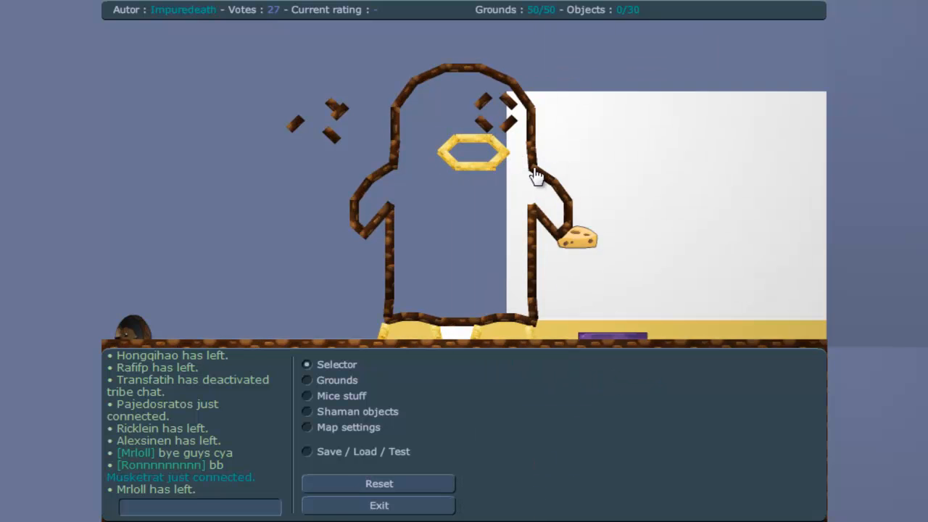
Step: Delete the remaining white and yellow backgrounds beside the penguin and behind its feet, leaving only the grounds
{"action": "left_click", "coordinate": [533, 176]}
{"action": "key", "text": "Delete"}
{"action": "left_click", "coordinate": [588, 234]}
{"action": "key", "text": "Delete"}
{"action": "left_click", "coordinate": [604, 324]}
{"action": "key", "text": "Delete"}
{"action": "left_click", "coordinate": [502, 337]}
{"action": "key", "text": "Delete"}
{"action": "left_click", "coordinate": [448, 333]}
{"action": "key", "text": "Delete"}
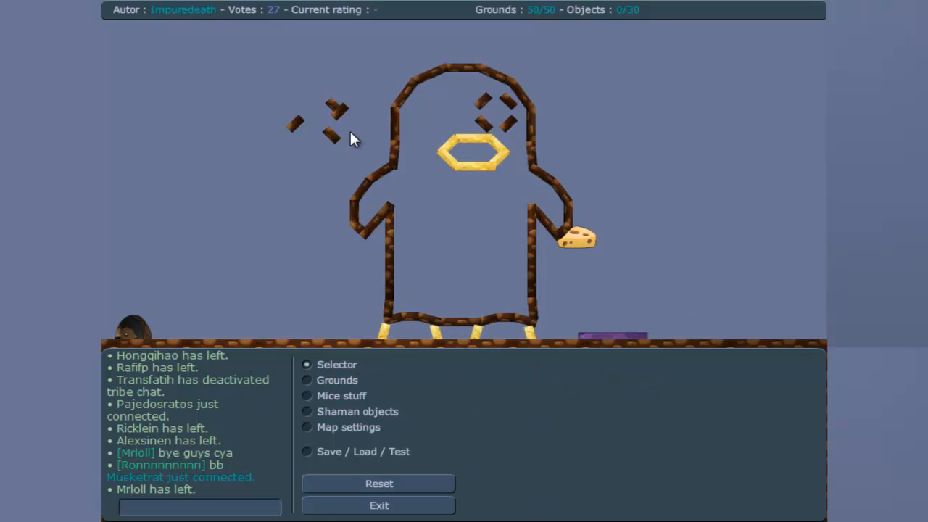
Step: Move the four loose earth pieces back inside the head to outline the left eye
{"action": "left_click_drag", "start_coordinate": [347, 111], "coordinate": [445, 131]}
{"action": "left_click_drag", "start_coordinate": [334, 104], "coordinate": [447, 105]}
{"action": "left_click_drag", "start_coordinate": [331, 139], "coordinate": [423, 134]}
{"action": "left_click_drag", "start_coordinate": [297, 133], "coordinate": [418, 118]}
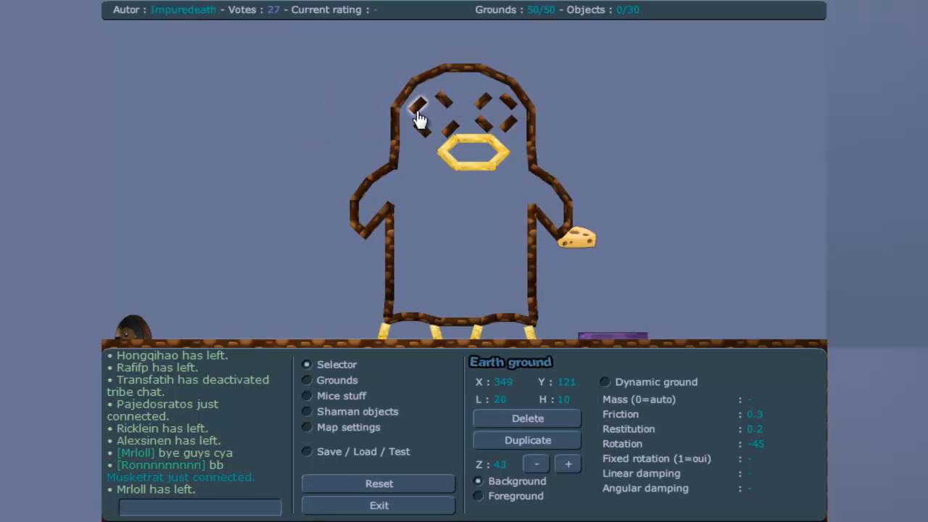
{"action": "left_click", "coordinate": [397, 457]}
{"action": "type", "text": "@1447473"}
{"action": "left_click", "coordinate": [586, 497]}
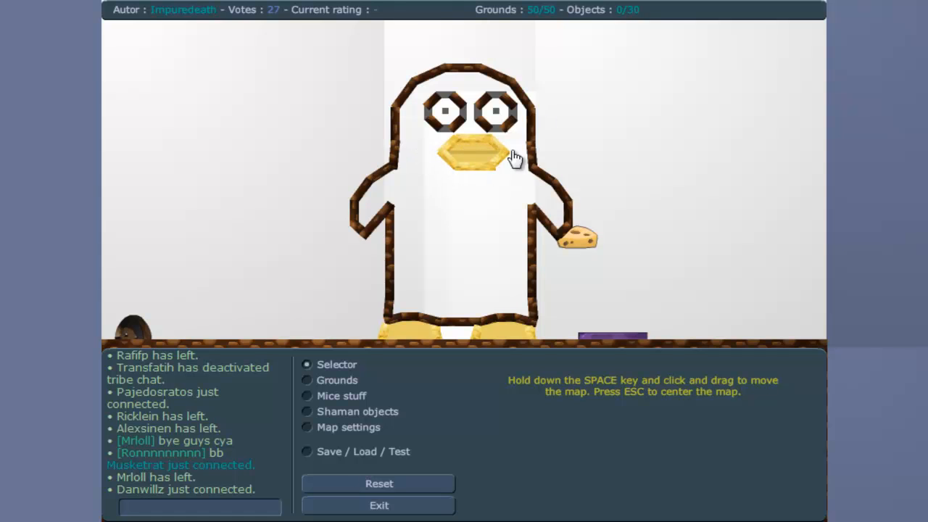
{"action": "left_click", "coordinate": [696, 102]}
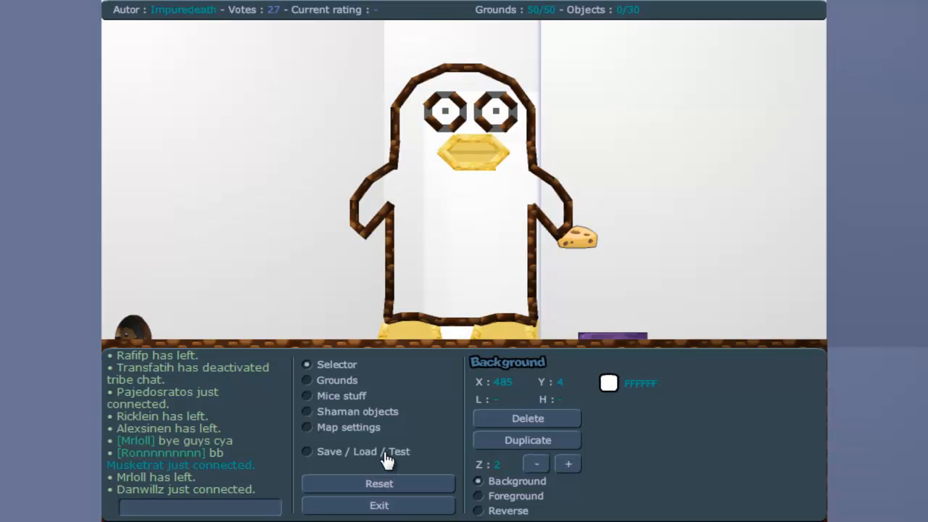
{"action": "left_click", "coordinate": [381, 454]}
{"action": "left_click", "coordinate": [525, 484]}
{"action": "type", "text": "@715311"}
{"action": "left_click", "coordinate": [536, 503]}
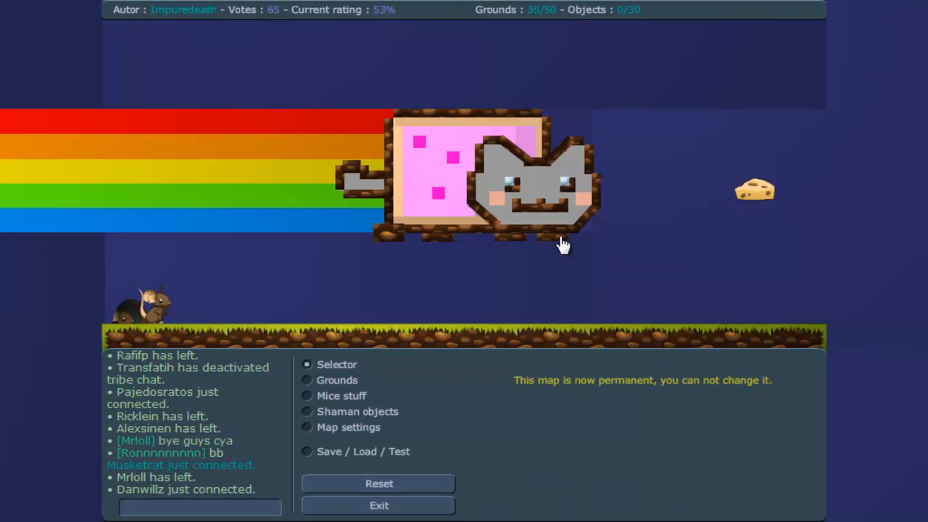
Step: Shift the dark blue, cat and rainbow backgrounds of the Nyan Cat map to expose how they are layered
{"action": "left_click", "coordinate": [607, 224]}
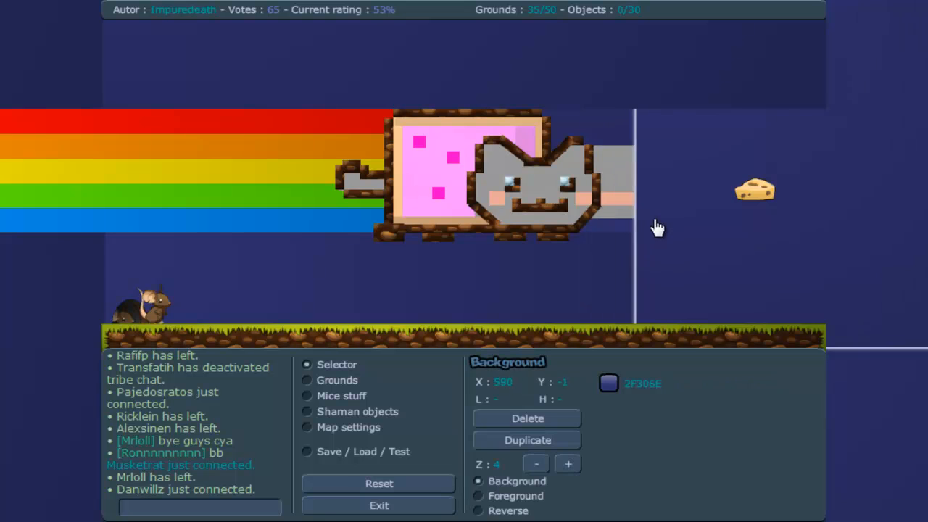
{"action": "left_click_drag", "start_coordinate": [537, 301], "coordinate": [534, 315]}
{"action": "left_click_drag", "start_coordinate": [600, 260], "coordinate": [621, 308]}
{"action": "left_click_drag", "start_coordinate": [331, 232], "coordinate": [283, 267]}
{"action": "left_click_drag", "start_coordinate": [295, 197], "coordinate": [281, 204]}
{"action": "left_click_drag", "start_coordinate": [295, 186], "coordinate": [219, 217]}
{"action": "left_click_drag", "start_coordinate": [289, 156], "coordinate": [234, 172]}
{"action": "left_click_drag", "start_coordinate": [322, 142], "coordinate": [280, 160]}
{"action": "left_click", "coordinate": [437, 89]}
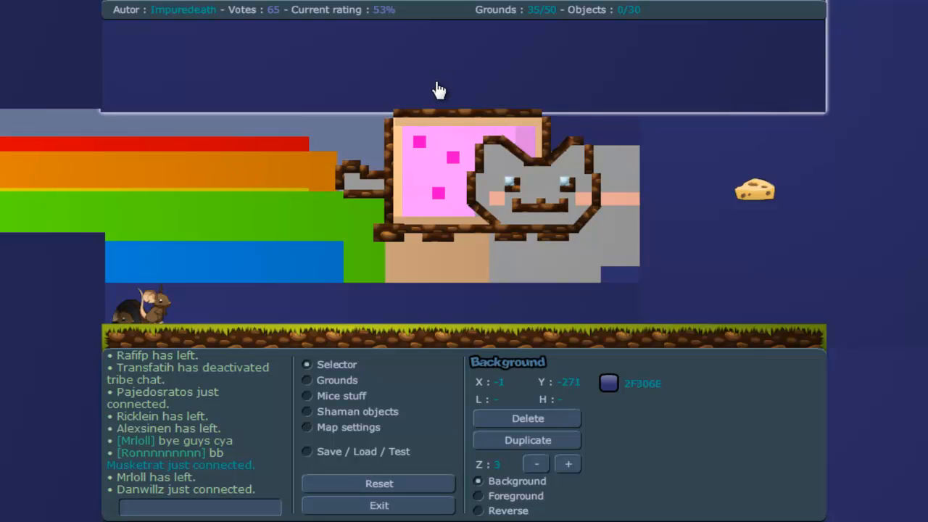
Step: Reload the Nyan Cat map and set its map background to Halloween
{"action": "left_click", "coordinate": [370, 457]}
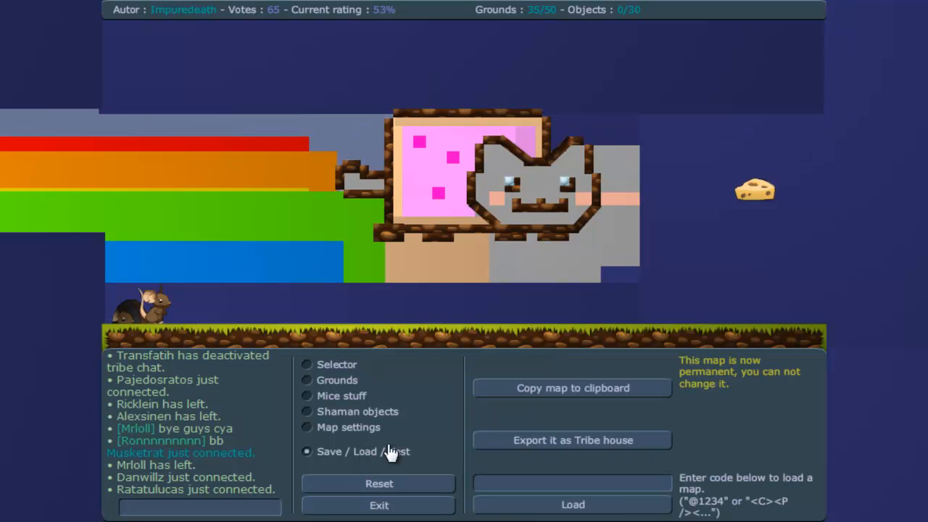
{"action": "left_click", "coordinate": [553, 481]}
{"action": "left_click", "coordinate": [561, 506]}
{"action": "left_click", "coordinate": [377, 432]}
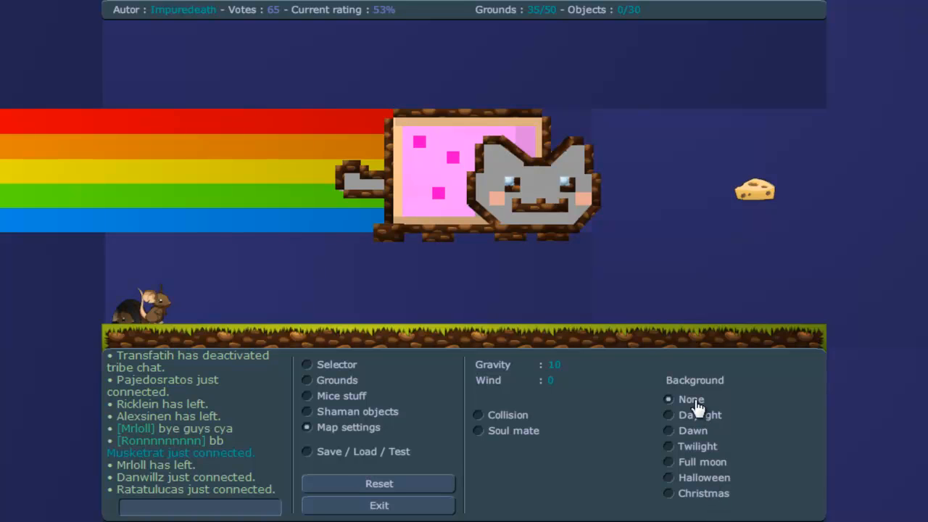
{"action": "left_click", "coordinate": [691, 480]}
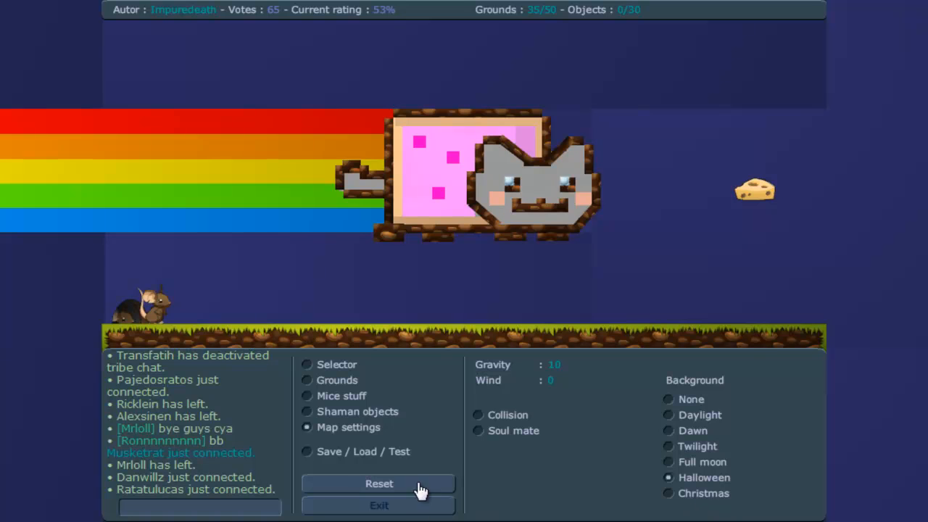
Step: Paste the copied map code and load it as an editable version of the Nyan Cat map
{"action": "left_click", "coordinate": [407, 453]}
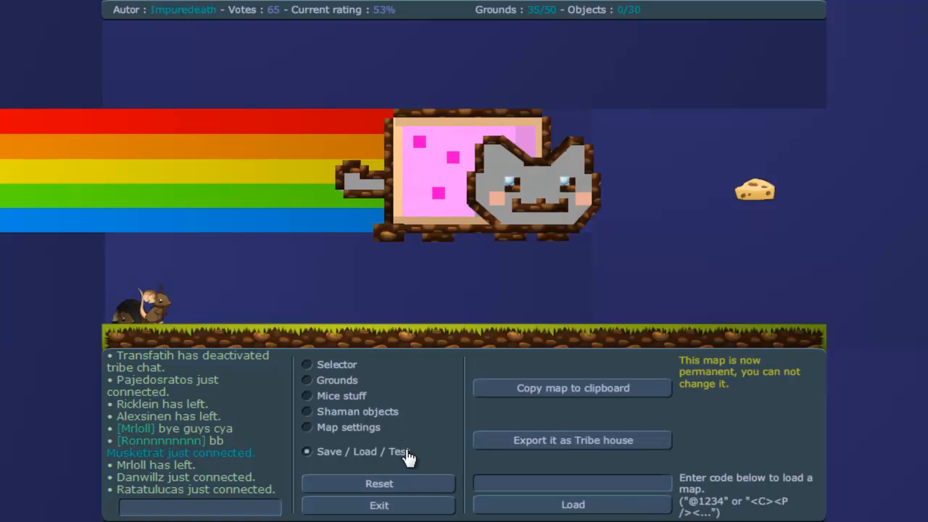
{"action": "key", "text": "ctrl+v"}
{"action": "left_click", "coordinate": [563, 505]}
Step: Start a validation run of the Nyan Cat map and return to the editor's test options
{"action": "left_click", "coordinate": [403, 454]}
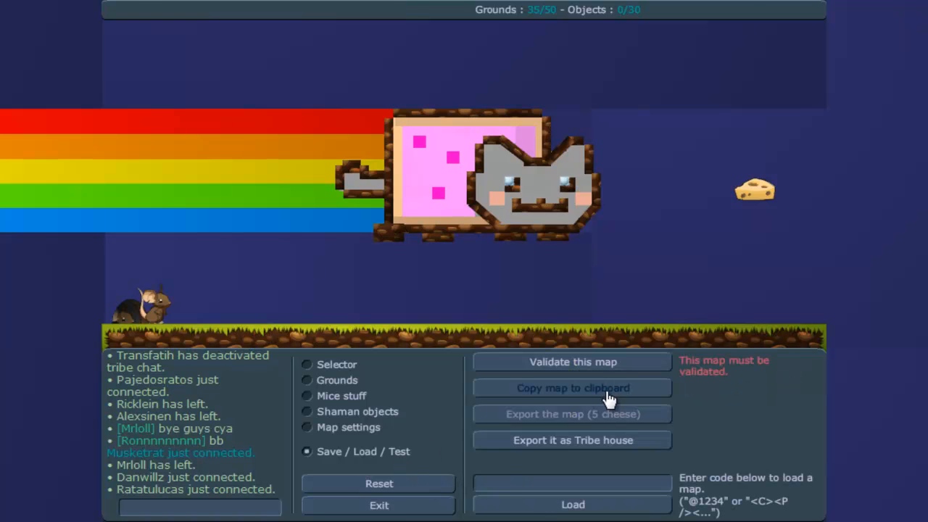
{"action": "left_click", "coordinate": [599, 371]}
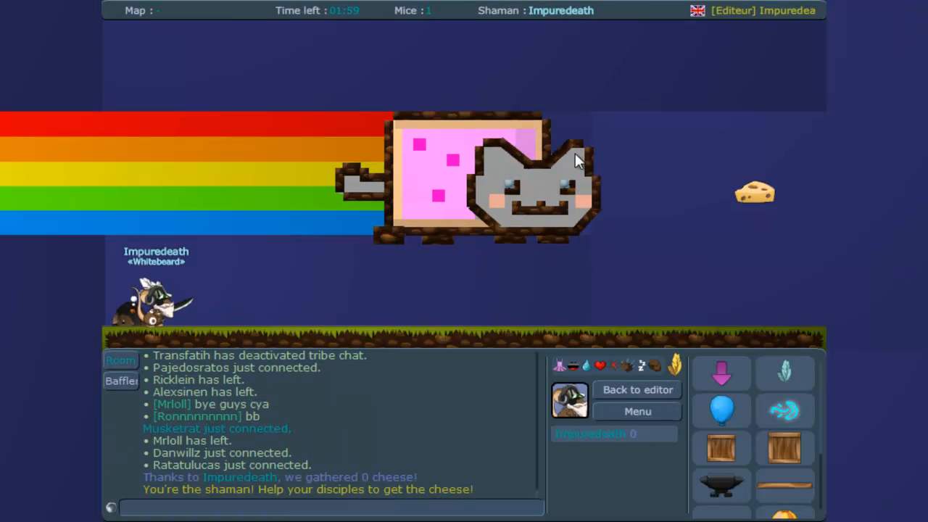
{"action": "left_click", "coordinate": [608, 392]}
{"action": "left_click", "coordinate": [397, 451]}
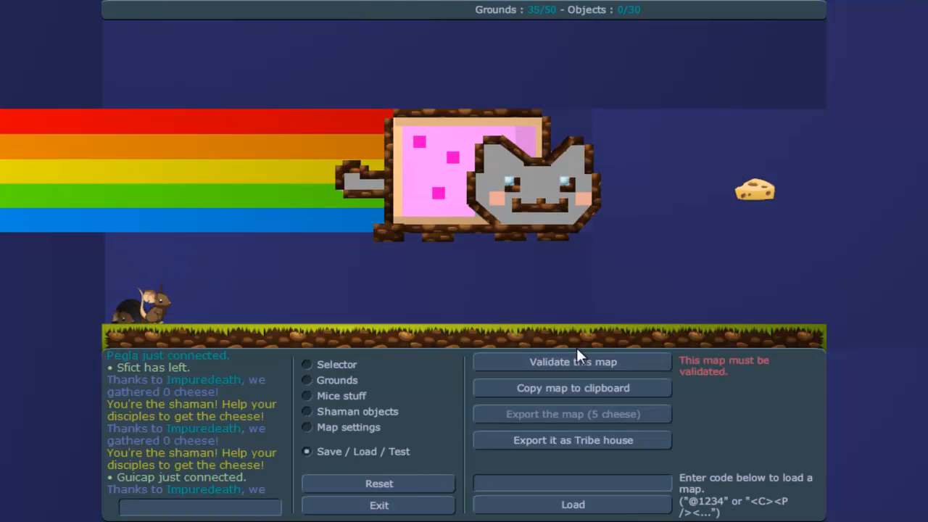
Step: Run another validation test of the Nyan Cat map, move the mouse character beneath the cat, and return to the editor
{"action": "left_click", "coordinate": [577, 363]}
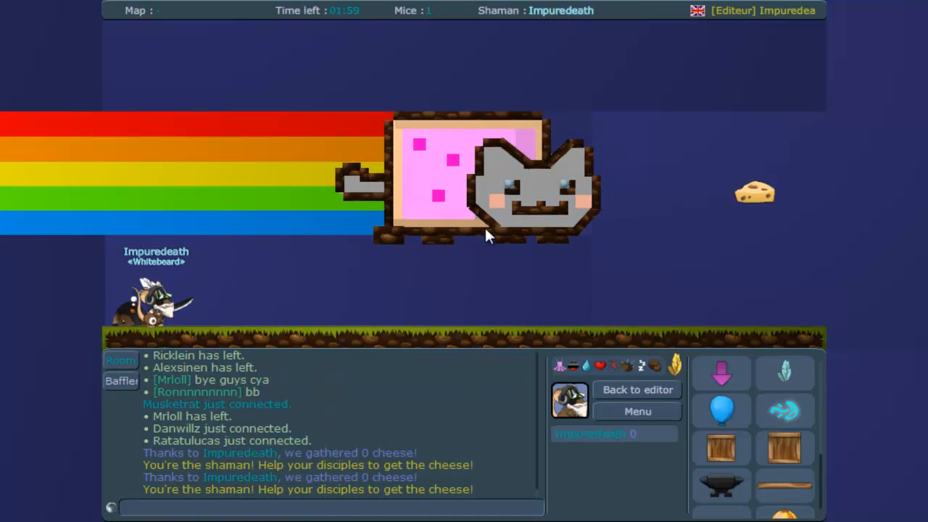
{"action": "key", "text": "Right"}
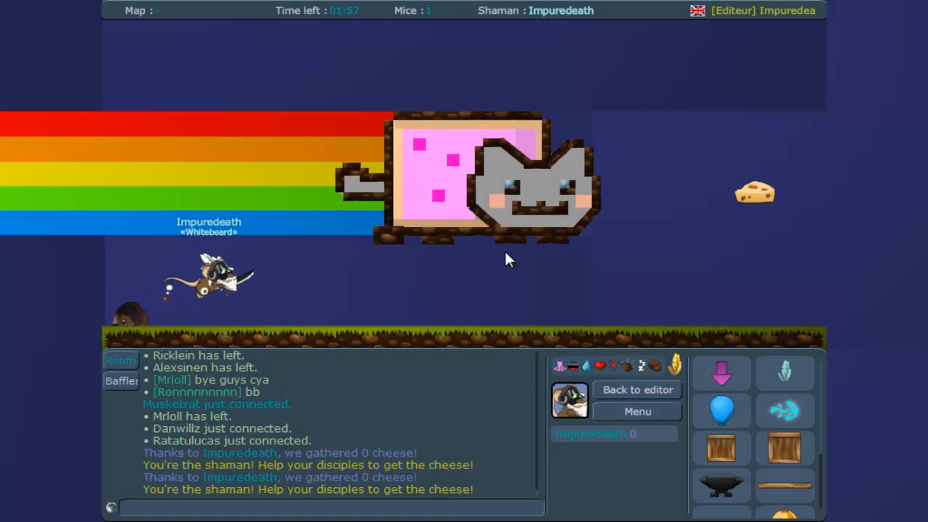
{"action": "key", "text": "Right"}
{"action": "key", "text": "Up"}
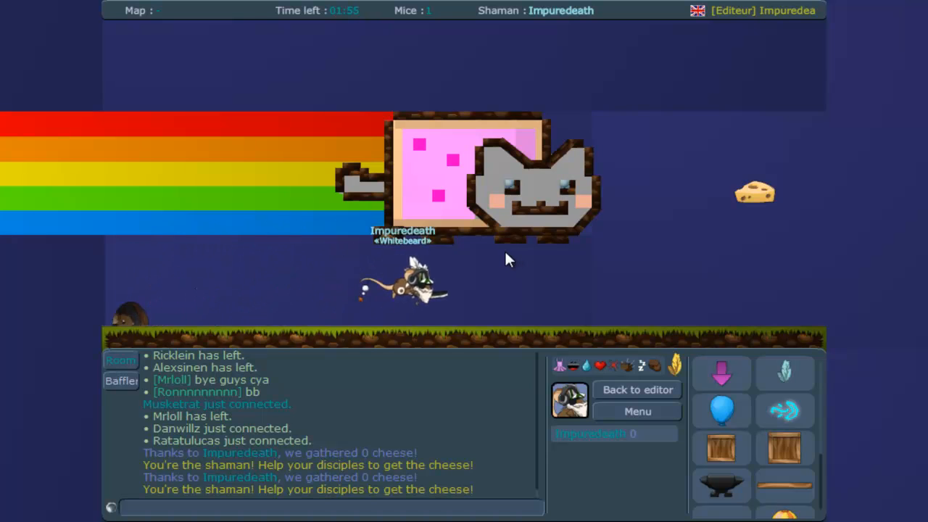
{"action": "key", "text": "Right"}
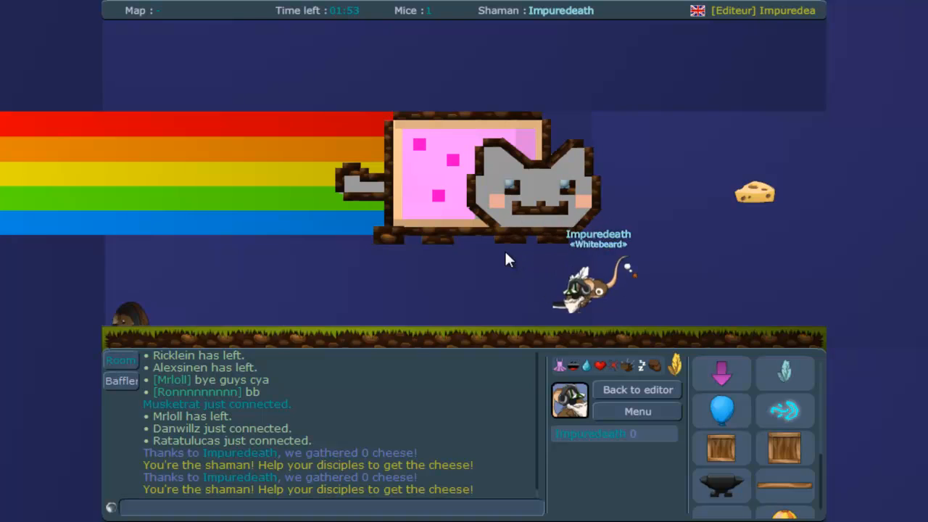
{"action": "key", "text": "Left"}
{"action": "key", "text": "Right"}
{"action": "key", "text": "Left"}
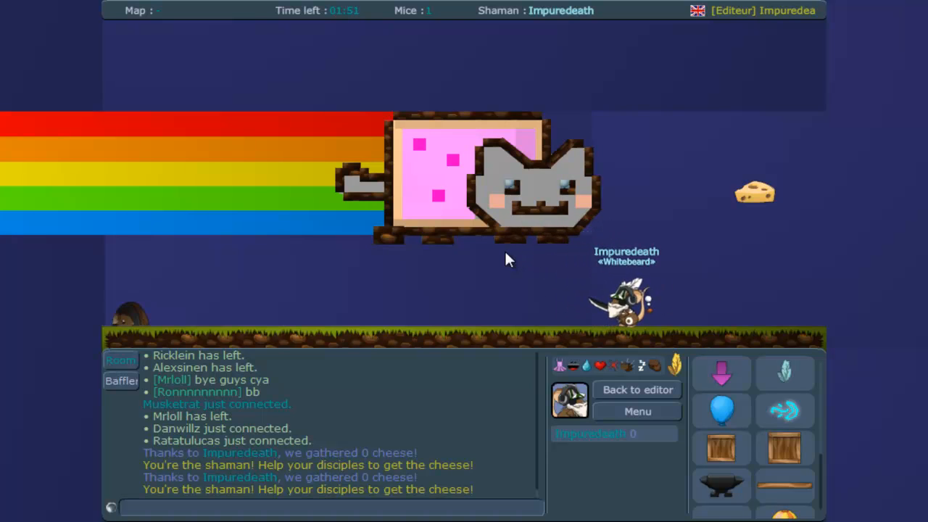
{"action": "left_click", "coordinate": [617, 389]}
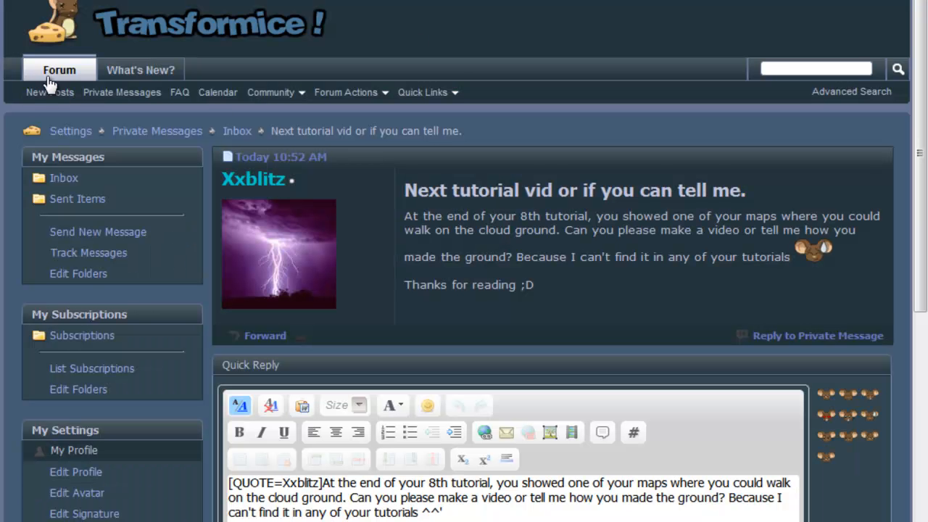
Step: Open the "Tribehouse options" poll thread in the English suggestions sub-forum of the Transformice forum
{"action": "left_click", "coordinate": [47, 77]}
{"action": "scroll", "coordinate": [294, 214], "scroll_direction": "down", "scroll_amount": 5}
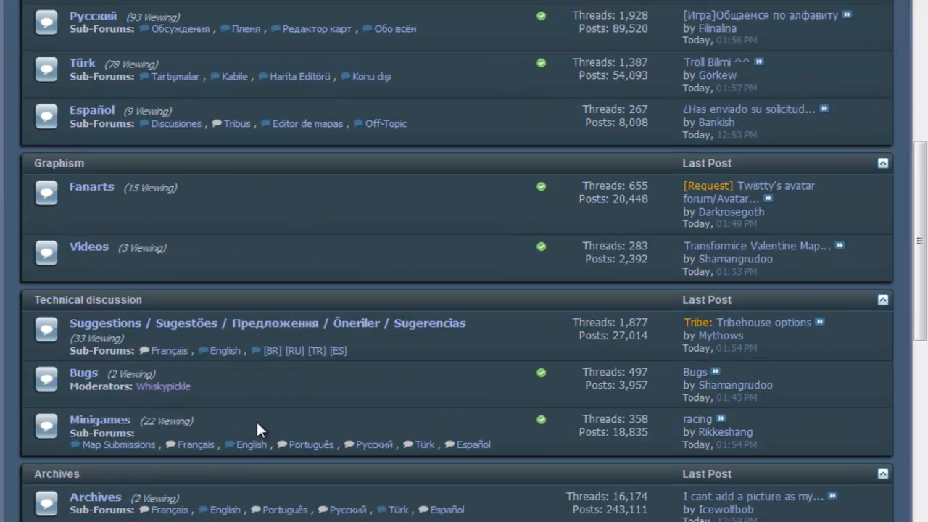
{"action": "left_click", "coordinate": [219, 350]}
{"action": "scroll", "coordinate": [327, 435], "scroll_direction": "down", "scroll_amount": 5}
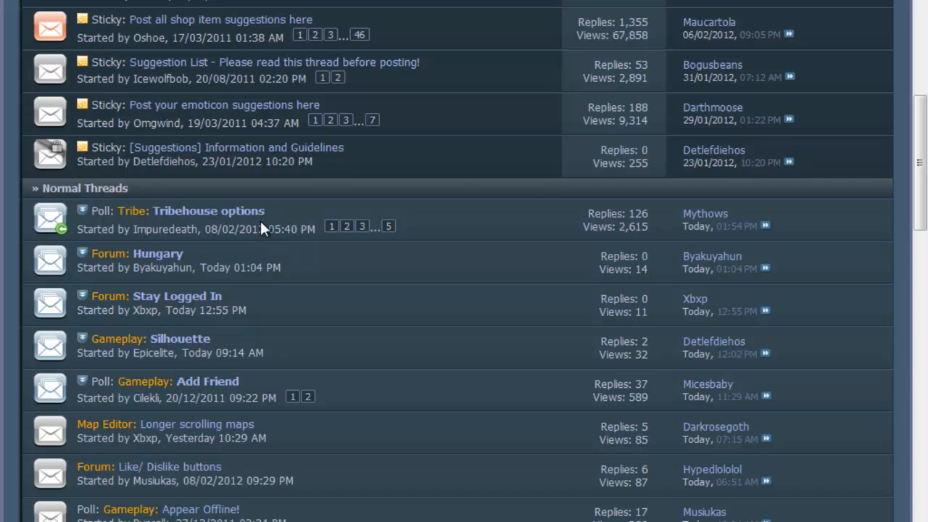
{"action": "left_click", "coordinate": [247, 212]}
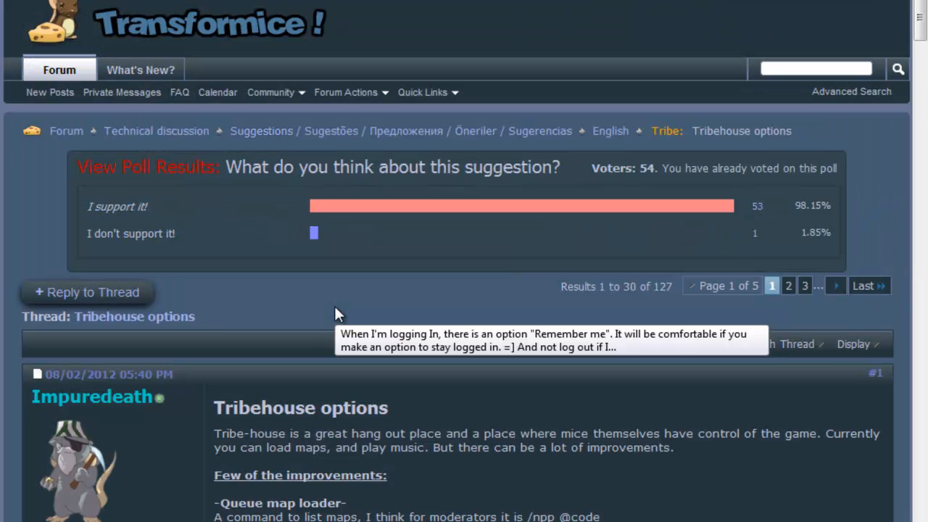
Step: View the Tribehouse options poll's voter list and look through the profile of the member who voted against it
{"action": "left_click", "coordinate": [755, 234]}
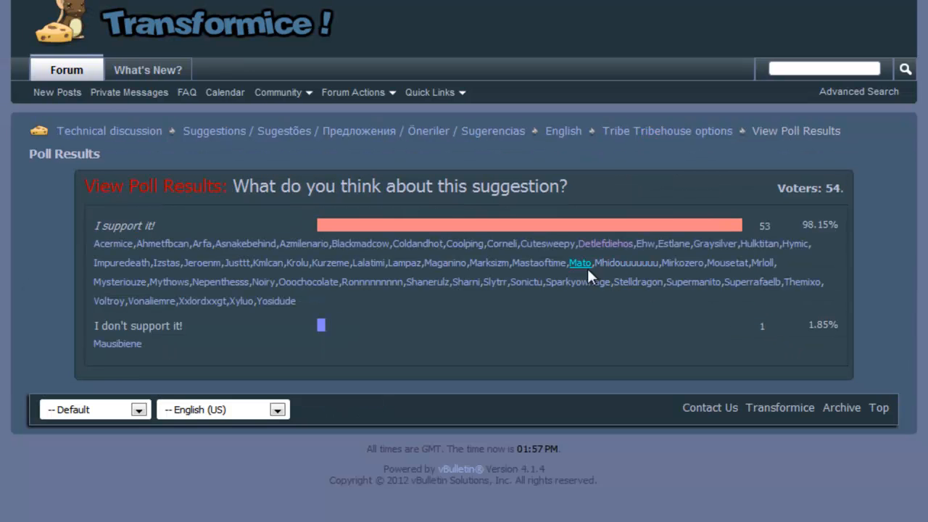
{"action": "left_click", "coordinate": [105, 347]}
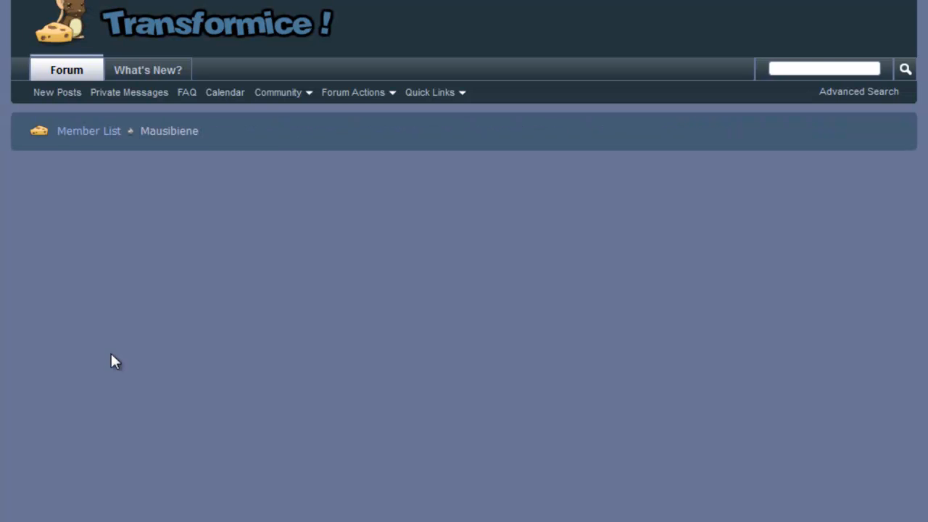
{"action": "scroll", "coordinate": [655, 360], "scroll_direction": "down", "scroll_amount": 5}
{"action": "scroll", "coordinate": [683, 356], "scroll_direction": "up", "scroll_amount": 3}
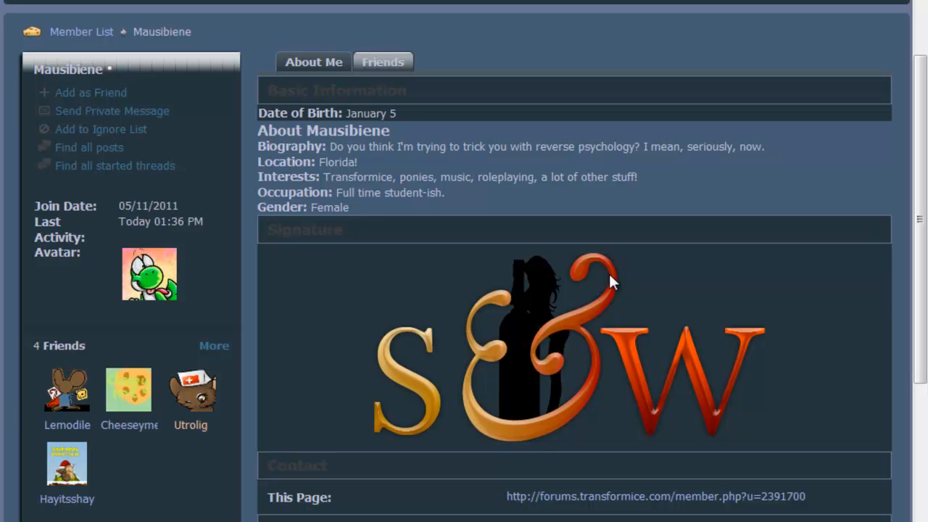
{"action": "left_click", "coordinate": [109, 1]}
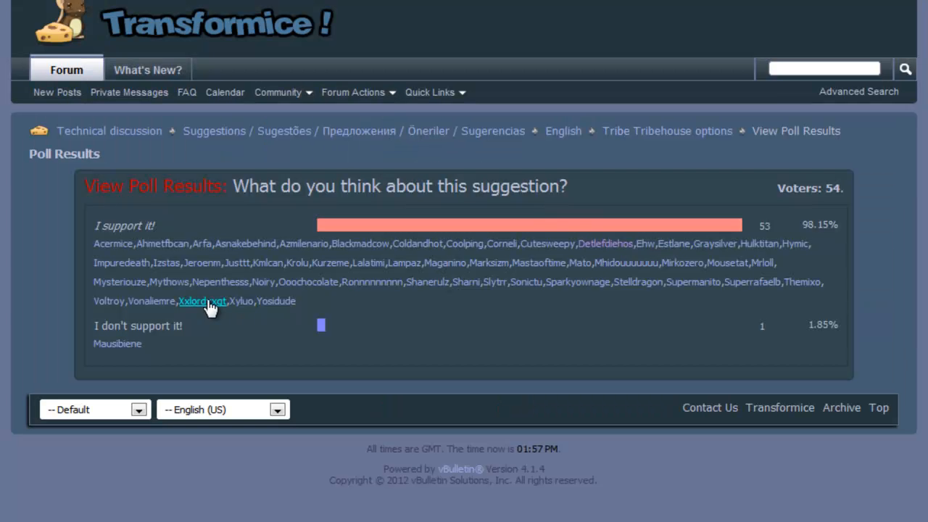
Step: Return to the Tribehouse options thread and review the improvements proposed in its first post
{"action": "left_click", "coordinate": [102, 2]}
{"action": "scroll", "coordinate": [462, 265], "scroll_direction": "down", "scroll_amount": 4}
{"action": "scroll", "coordinate": [401, 194], "scroll_direction": "up", "scroll_amount": 4}
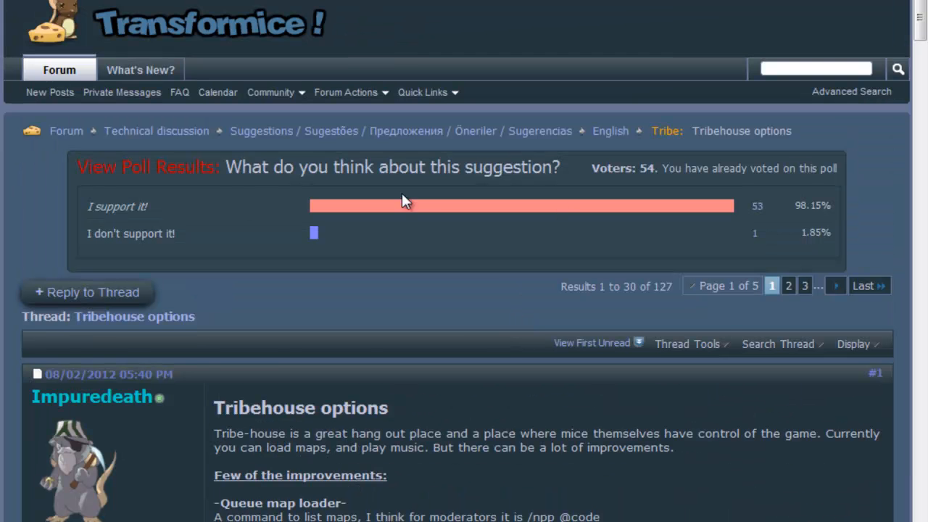
{"action": "scroll", "coordinate": [427, 230], "scroll_direction": "down", "scroll_amount": 5}
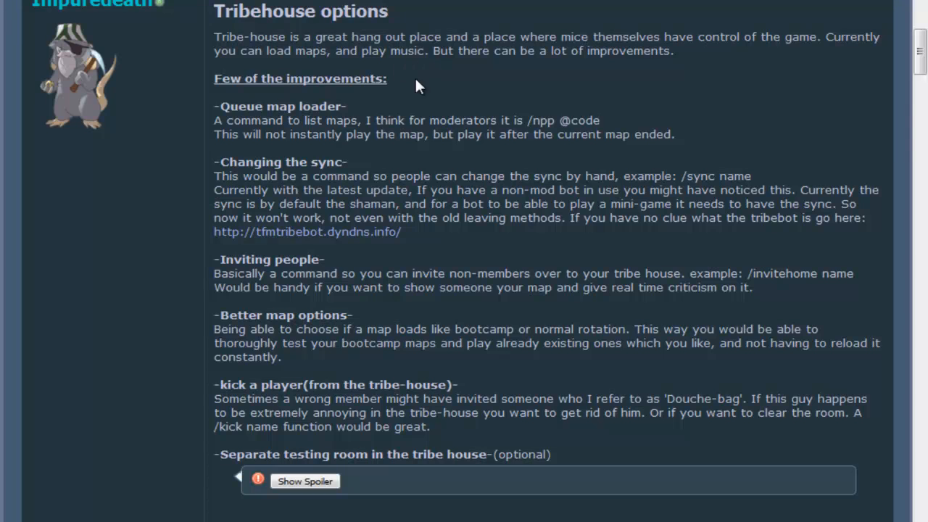
{"action": "scroll", "coordinate": [509, 320], "scroll_direction": "up", "scroll_amount": 4}
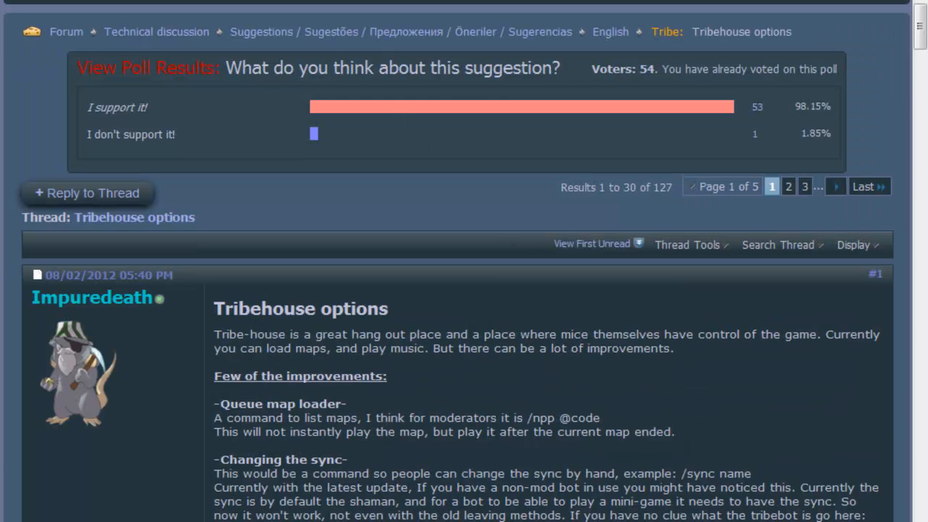